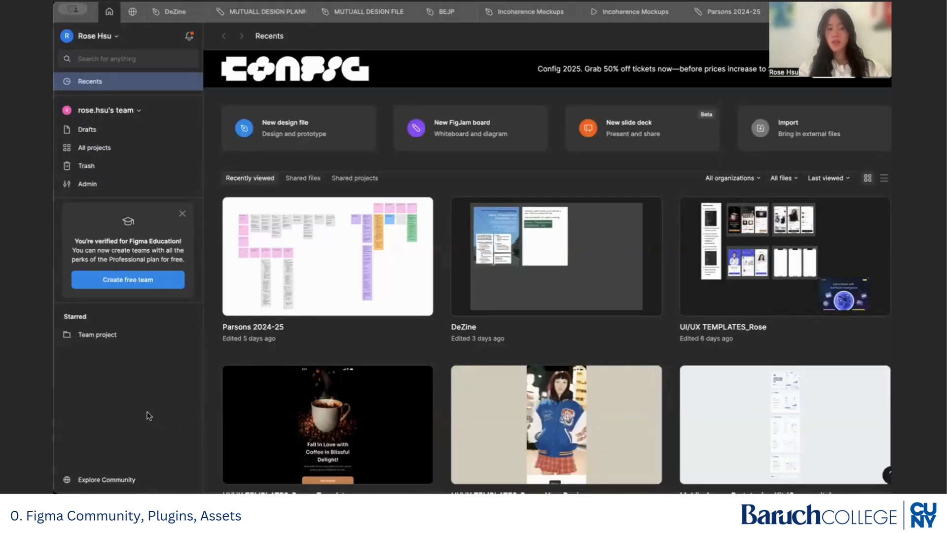
Step: Open the Community page and look over its presentation decks, design resources and plugins
click(143, 476)
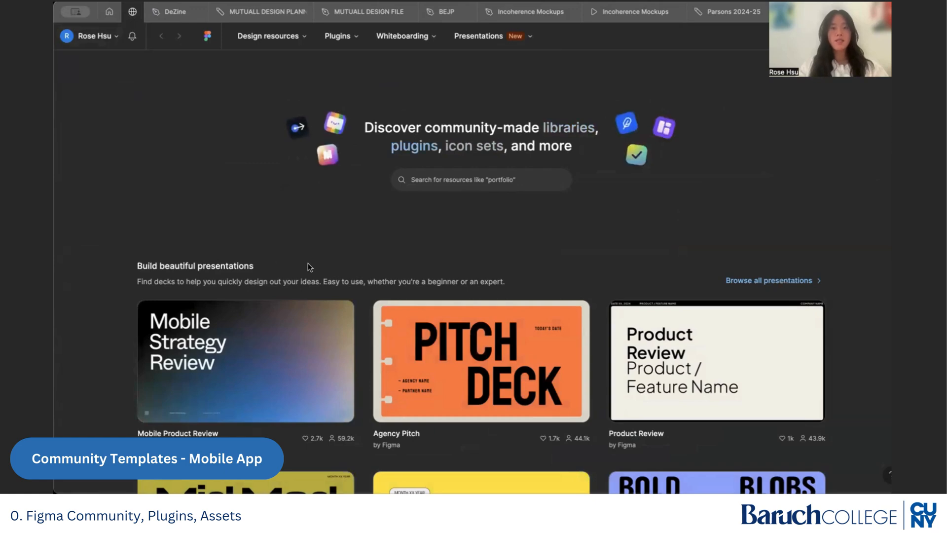
scroll(307, 267, down, 4)
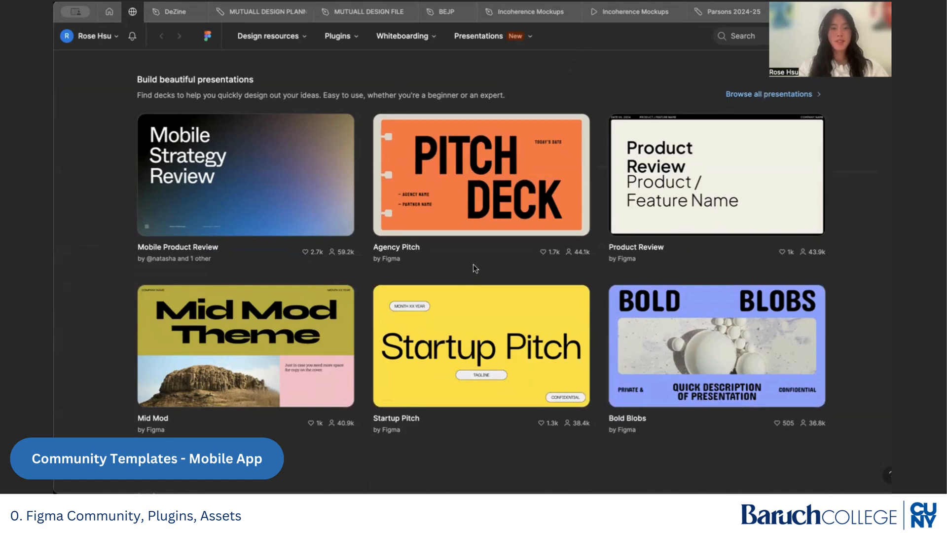
scroll(473, 267, down, 1)
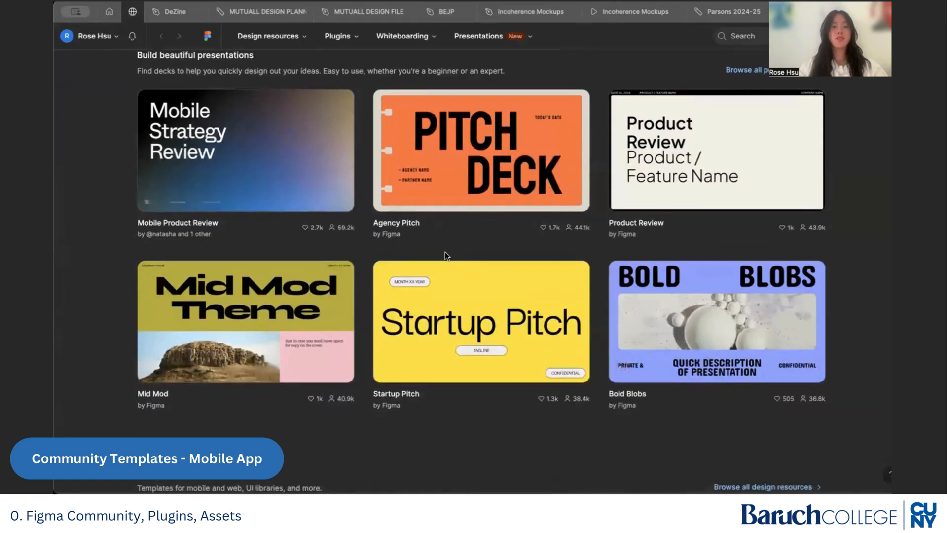
scroll(445, 251, down, 3)
scroll(445, 251, down, 3)
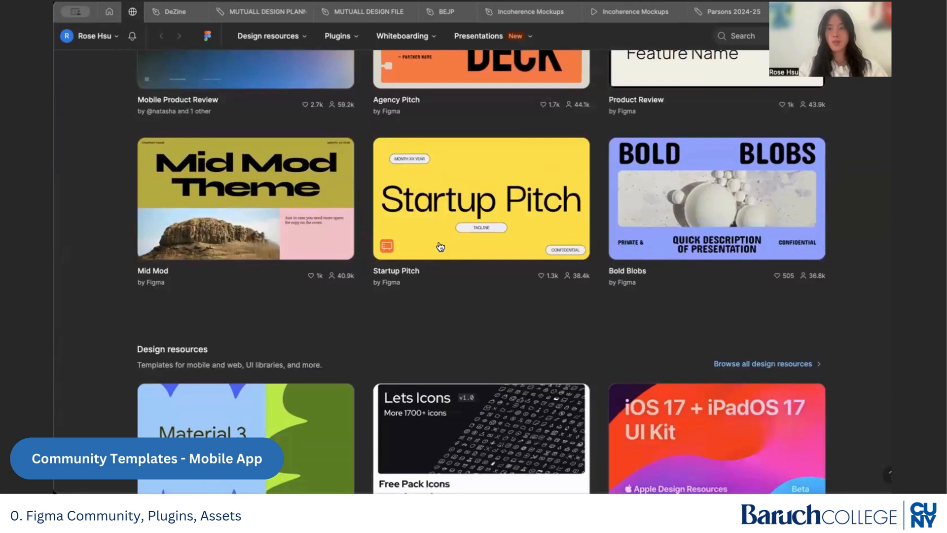
scroll(424, 195, down, 8)
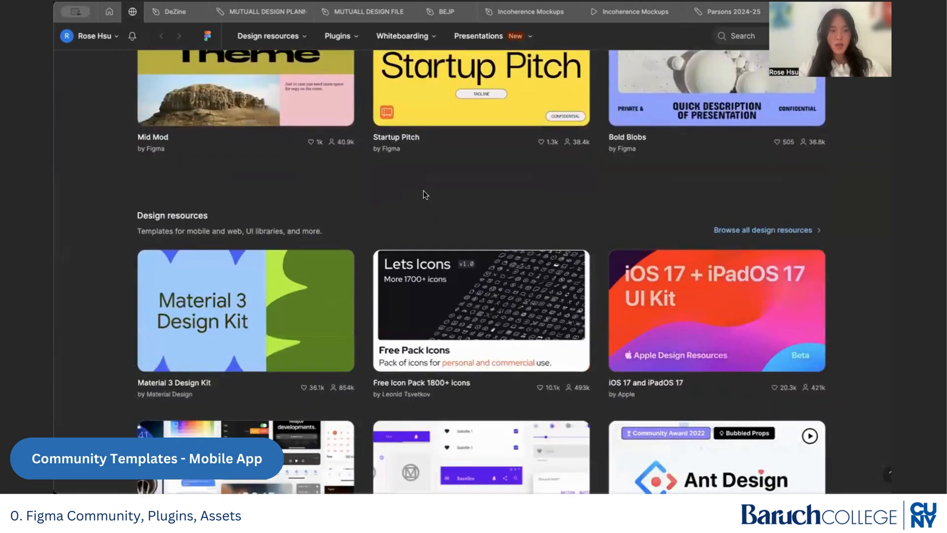
scroll(423, 191, down, 7)
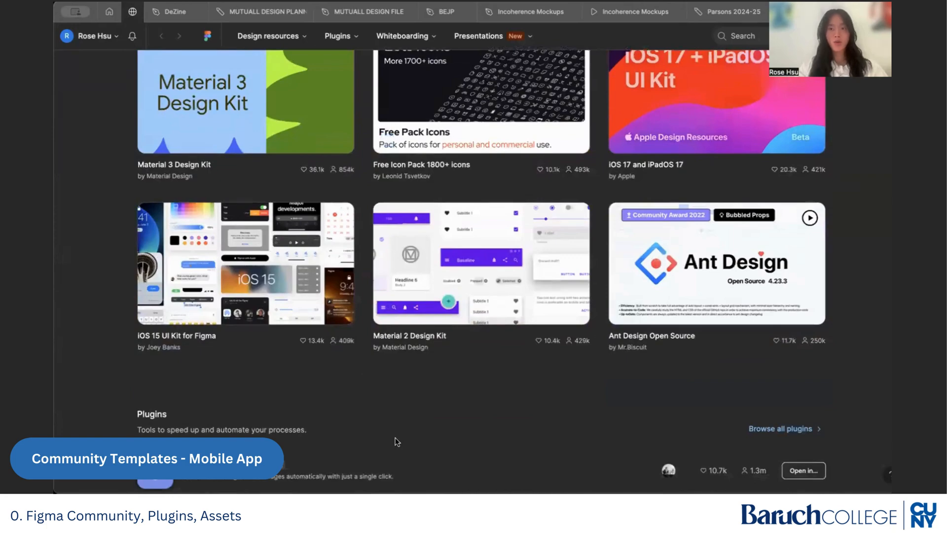
scroll(397, 442, up, 20)
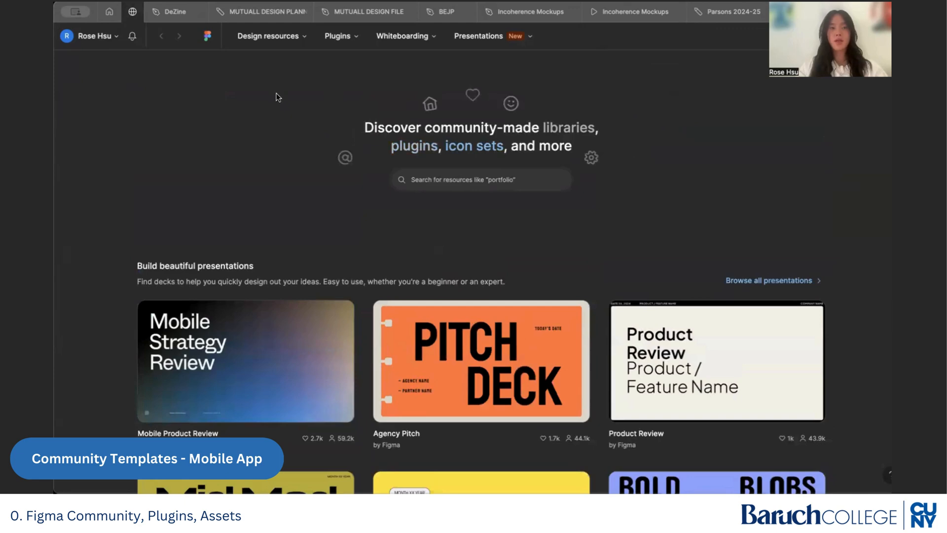
Step: Browse the Community's mobile app design templates, from the iOS 17 kit down to the Telegram and Twitter UI screens
mouse_move(266, 43)
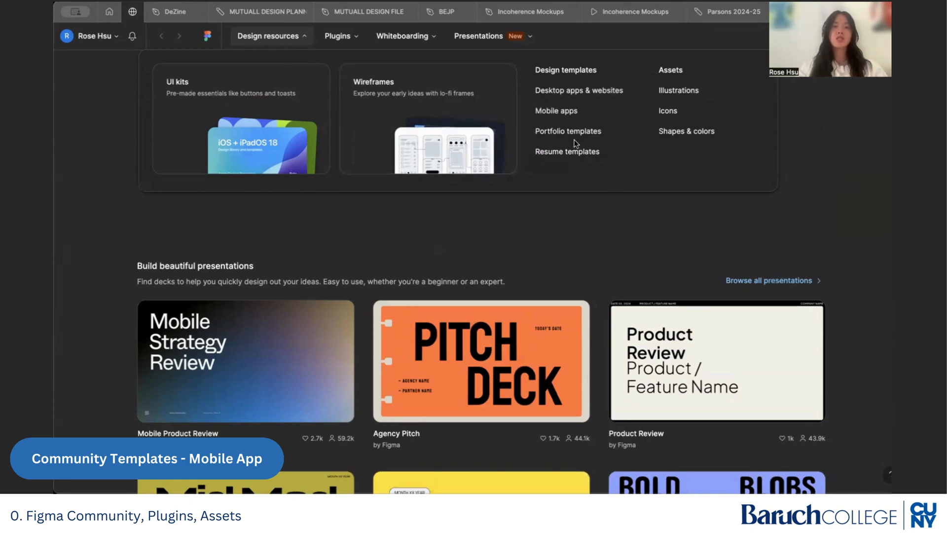
click(565, 112)
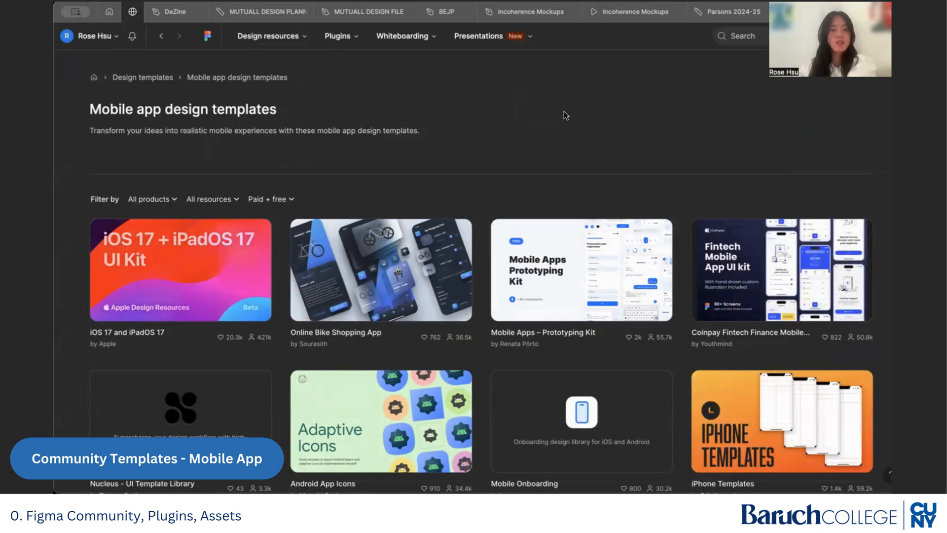
scroll(565, 116, down, 5)
scroll(545, 252, down, 7)
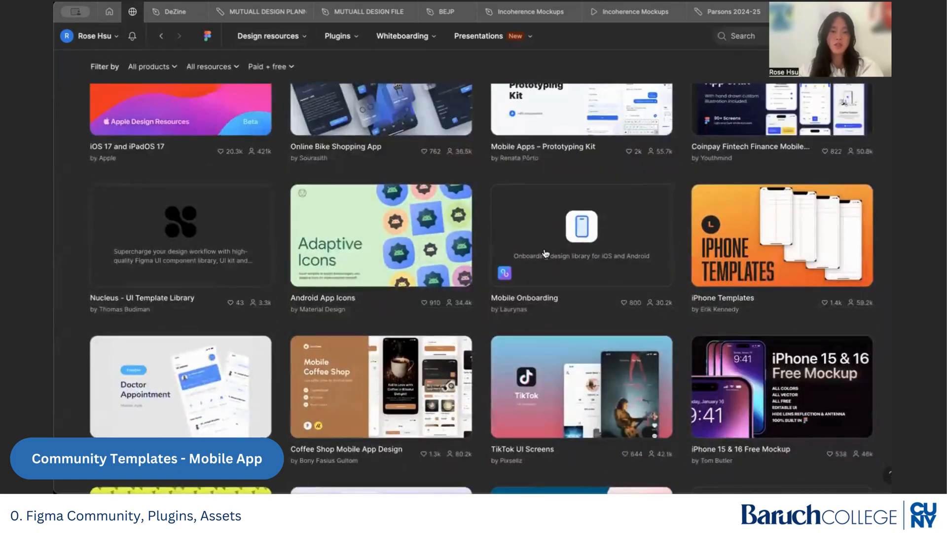
scroll(545, 253, down, 4)
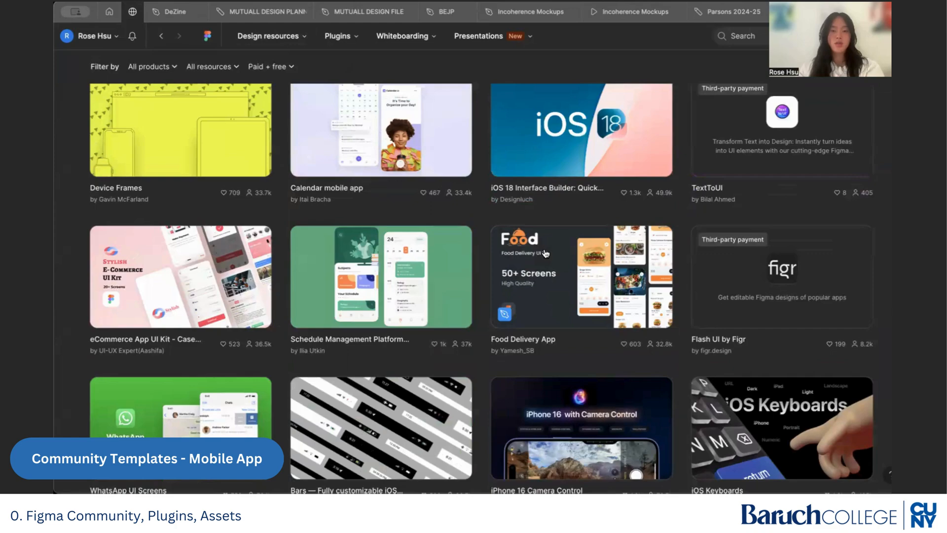
scroll(545, 253, down, 6)
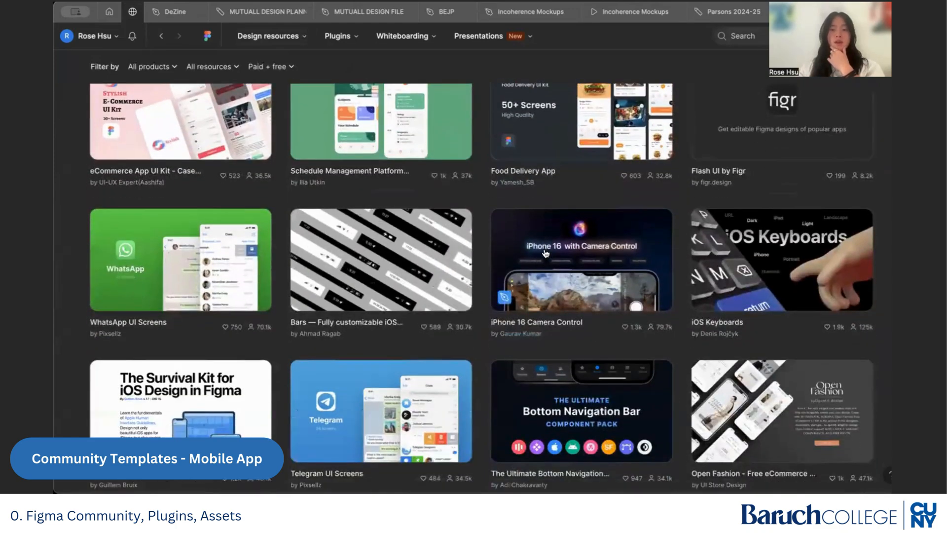
scroll(545, 253, down, 3)
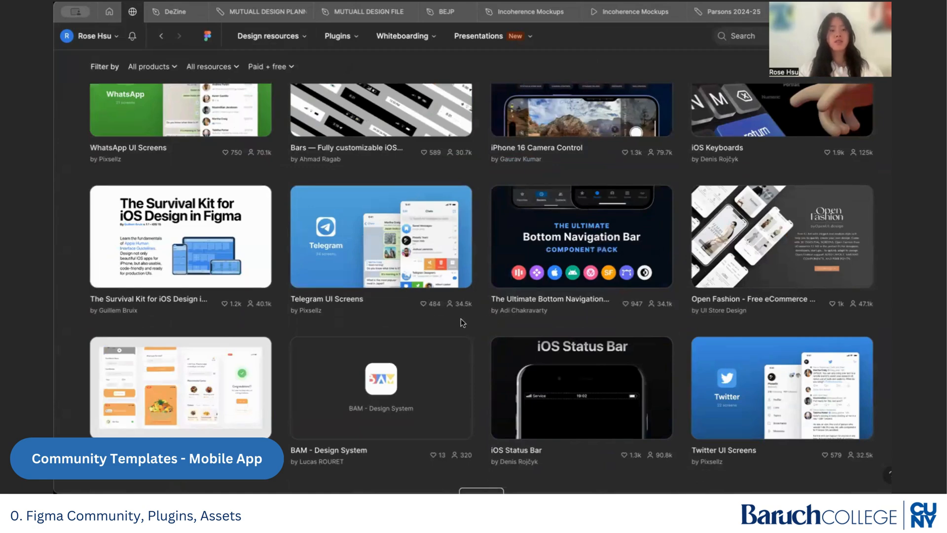
Step: Open the Telegram UI Screens community template as a design file after viewing its description page
click(377, 247)
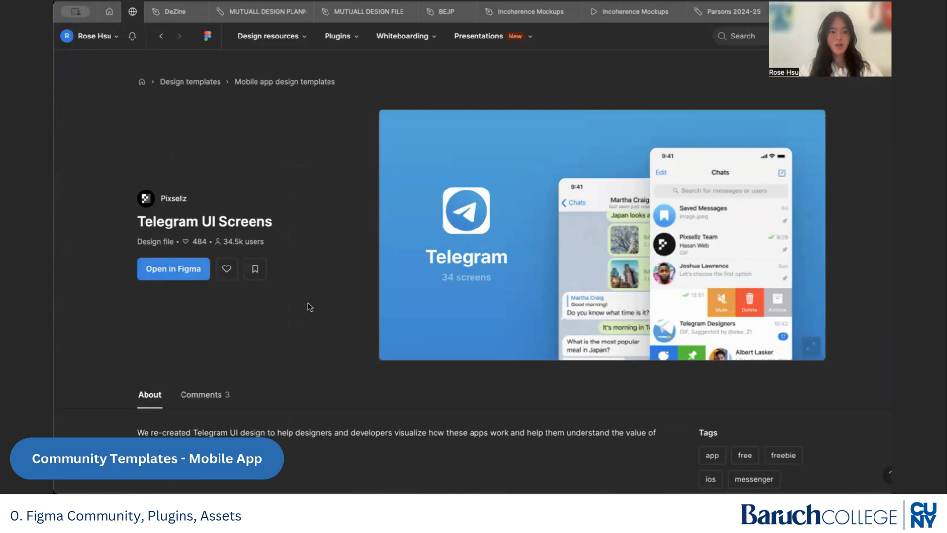
scroll(308, 303, down, 3)
scroll(308, 303, up, 2)
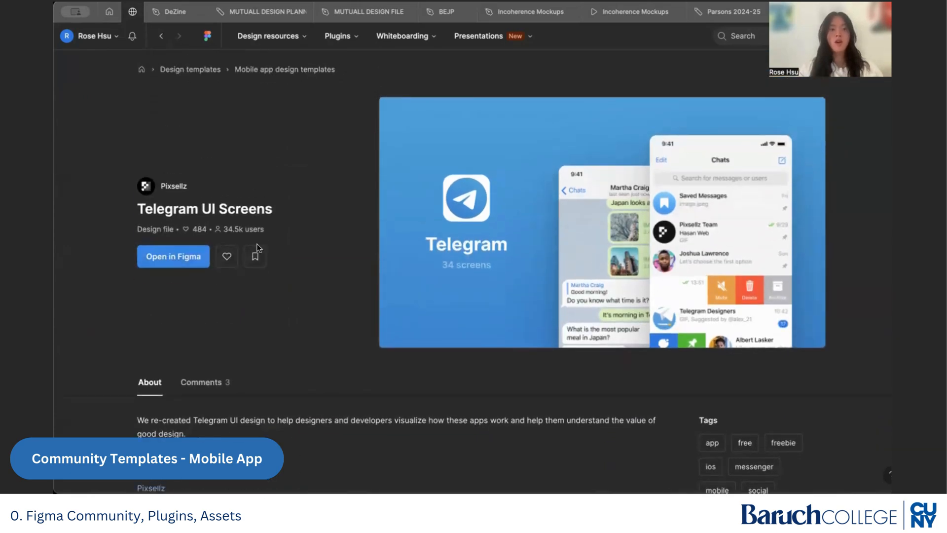
click(166, 262)
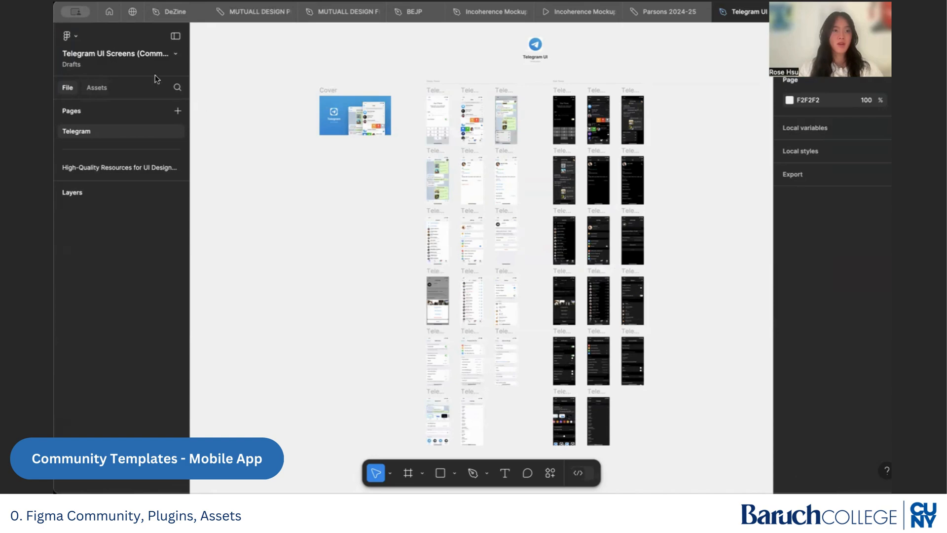
Step: Try shifting the classic-theme Telegram Authorization frame slightly on the canvas and undo the move
scroll(383, 173, up, 10)
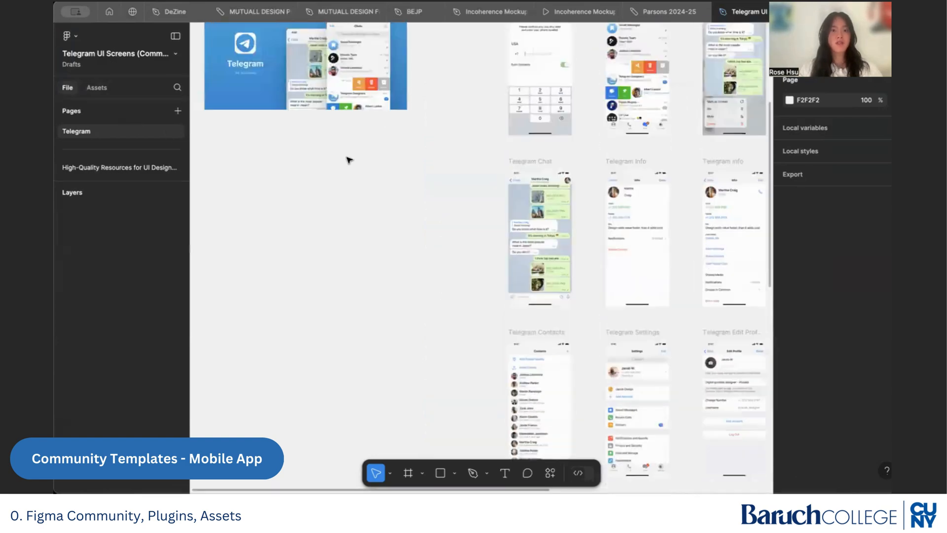
scroll(349, 160, right, 3)
click(332, 149)
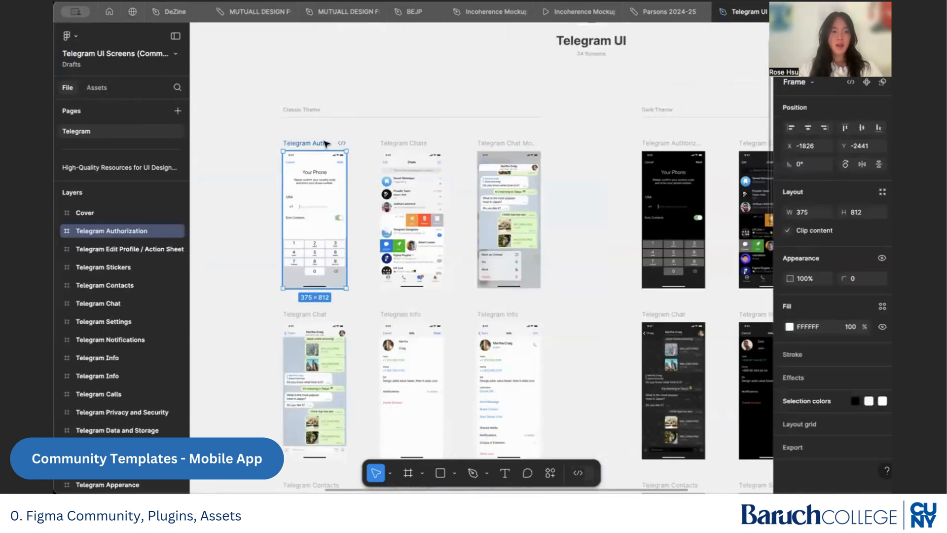
mouse_move(328, 144)
mouse_down()
mouse_move(388, 80)
mouse_move(290, 170)
mouse_move(327, 133)
mouse_move(335, 146)
mouse_up()
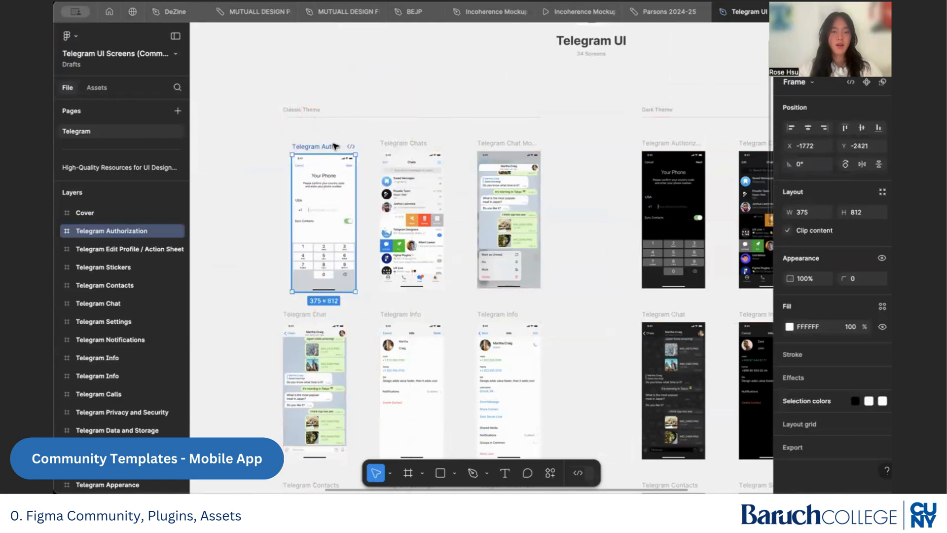
scroll(336, 146, up, 5)
key(super+z)
Step: Examine the template's classic-theme screens, including chats, contact info, contacts and settings, and compare them with the dark-theme screens
scroll(336, 147, down, 3)
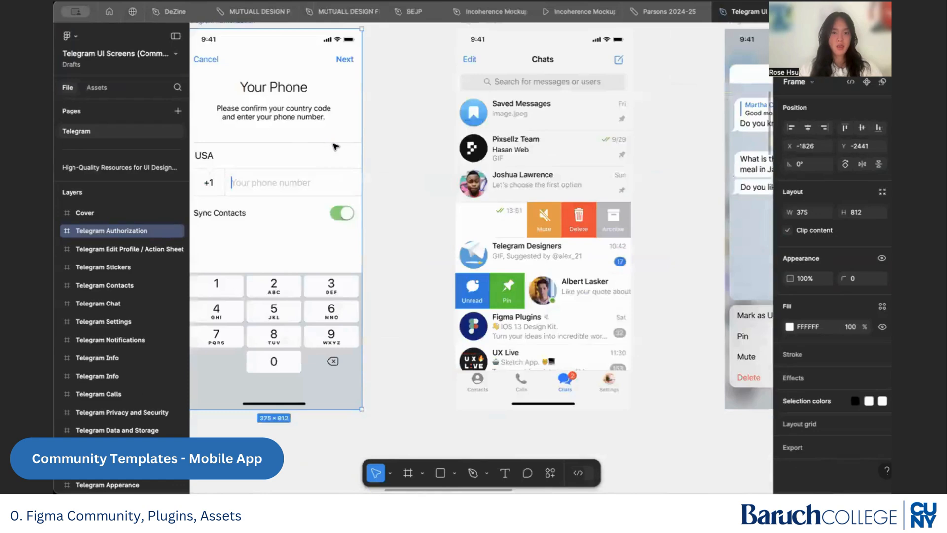
scroll(335, 146, down, 3)
scroll(435, 173, up, 1)
scroll(435, 173, right, 3)
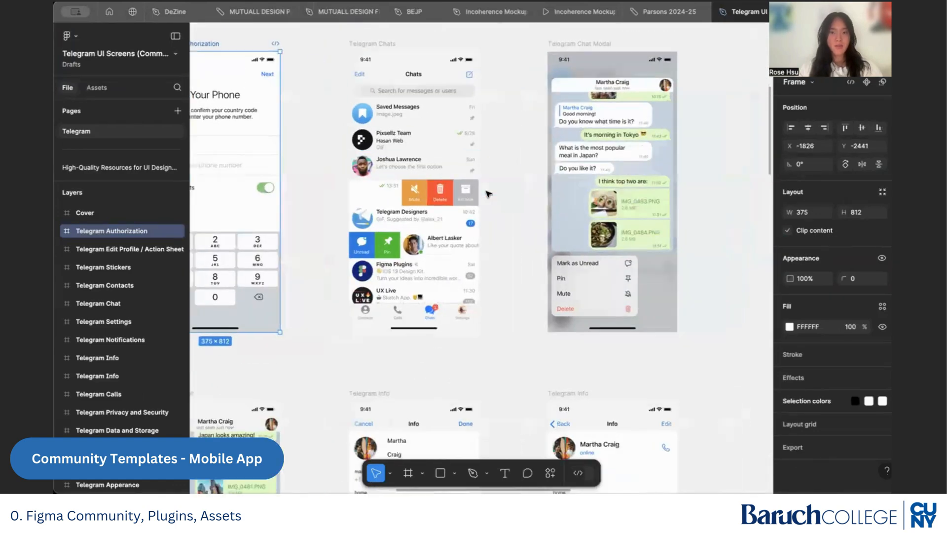
scroll(486, 194, down, 5)
scroll(487, 194, down, 5)
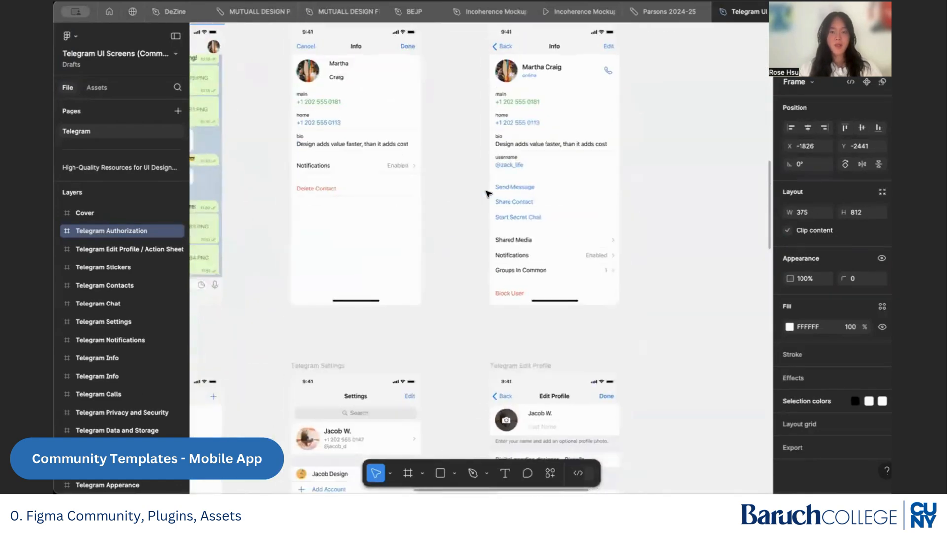
scroll(487, 194, left, 5)
scroll(488, 194, left, 5)
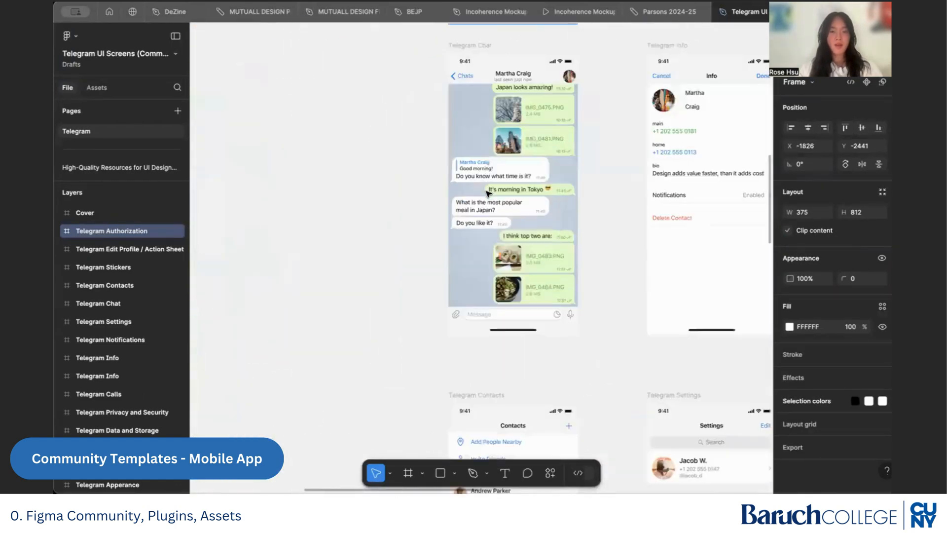
scroll(488, 194, down, 10)
scroll(488, 194, right, 5)
scroll(488, 194, down, 5)
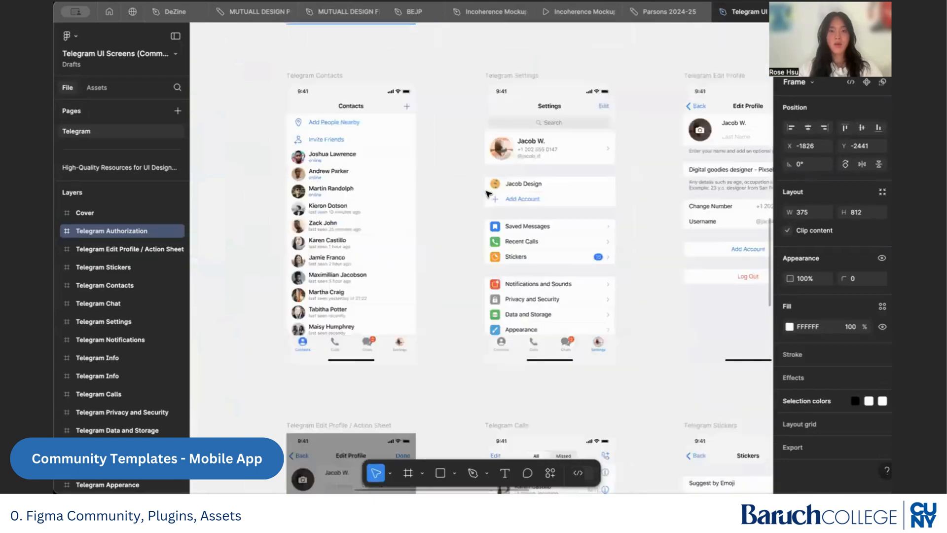
scroll(488, 194, down, 5)
scroll(489, 194, up, 5)
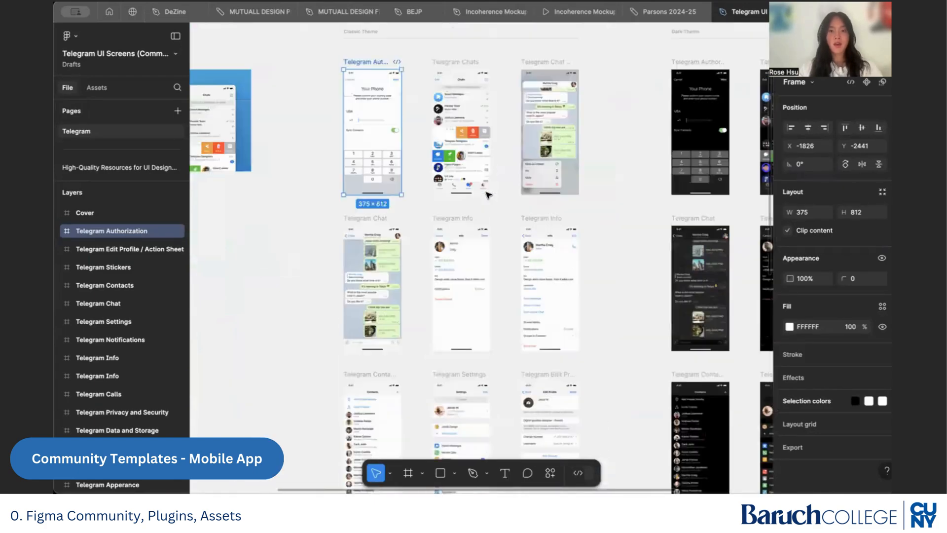
scroll(488, 195, right, 5)
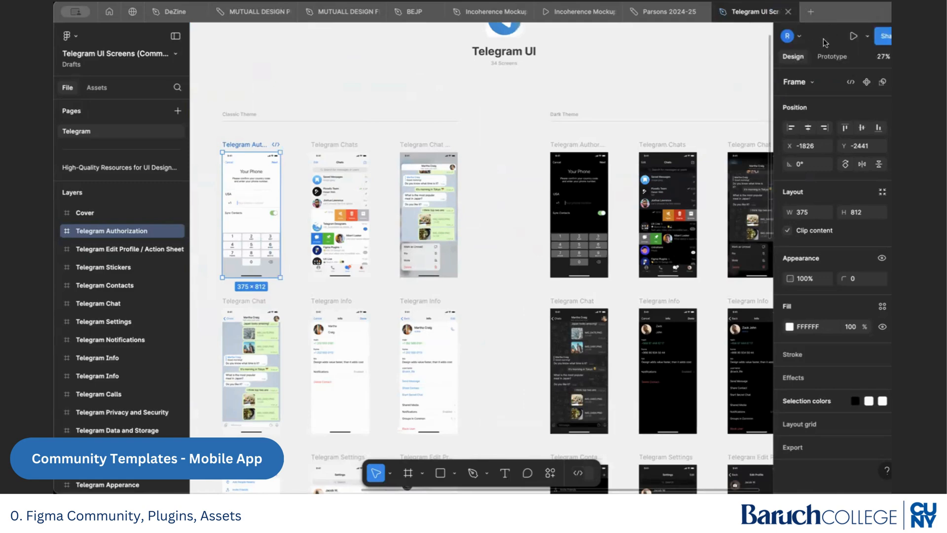
Step: Show the prototype options for the Telegram Authorization frame and fit all template screens in view
click(829, 57)
scroll(572, 156, down, 5)
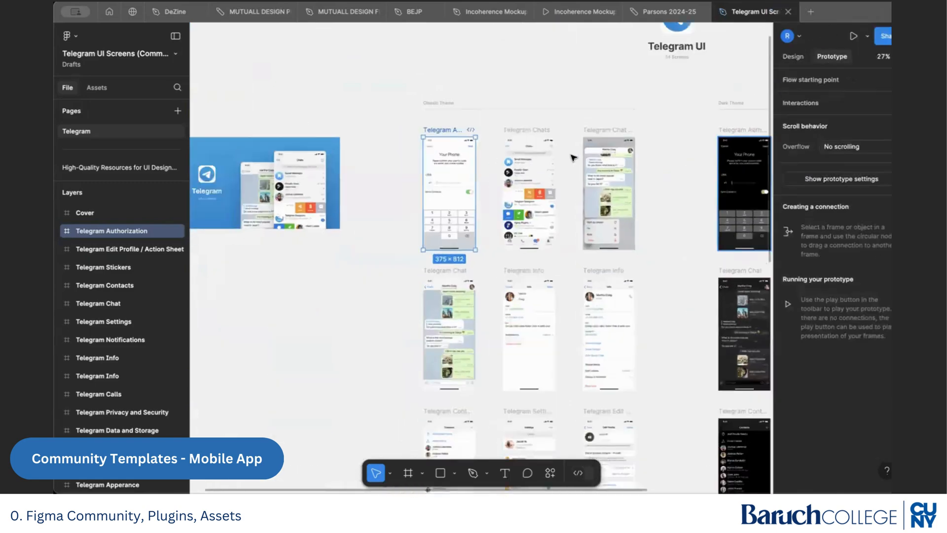
key(shift+1)
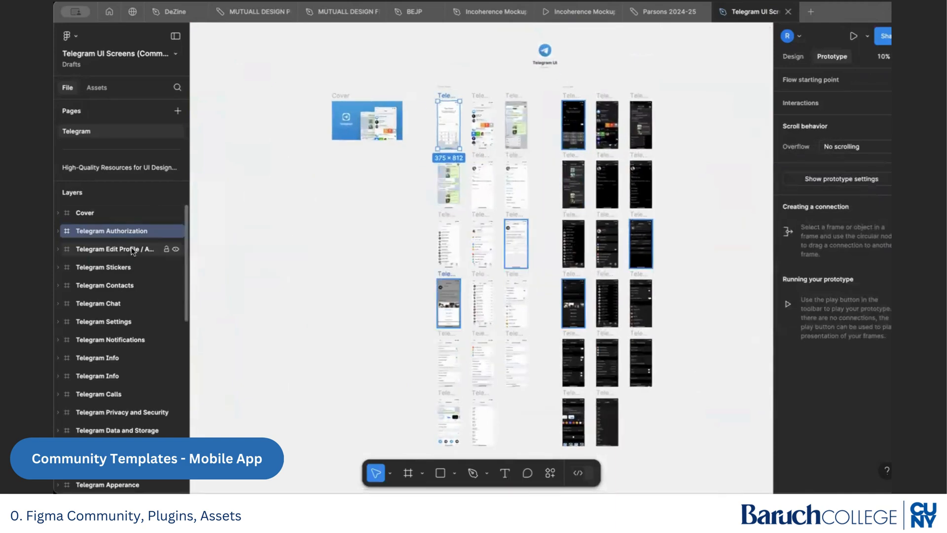
Step: View the High-Quality Resources for UI Designers page and look through its listed UI kits and bundles
click(129, 168)
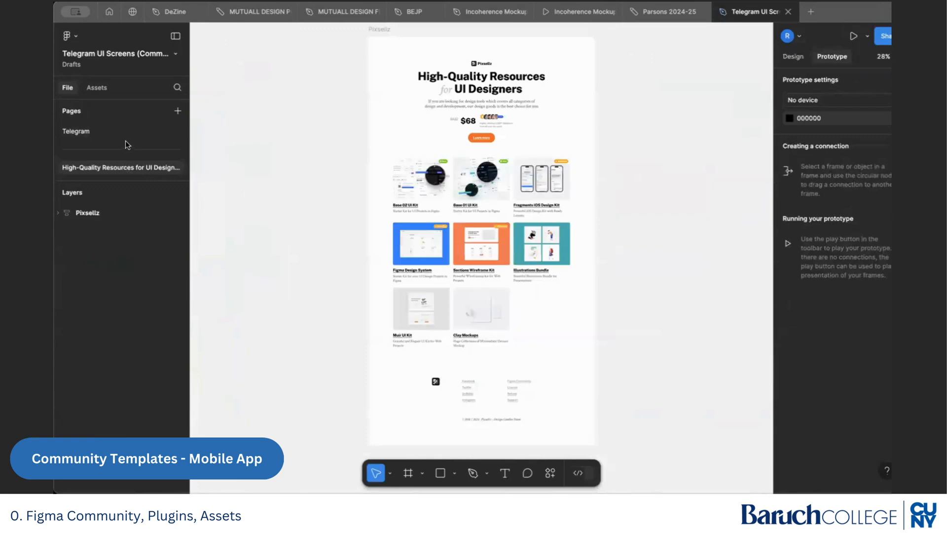
scroll(376, 171, up, 5)
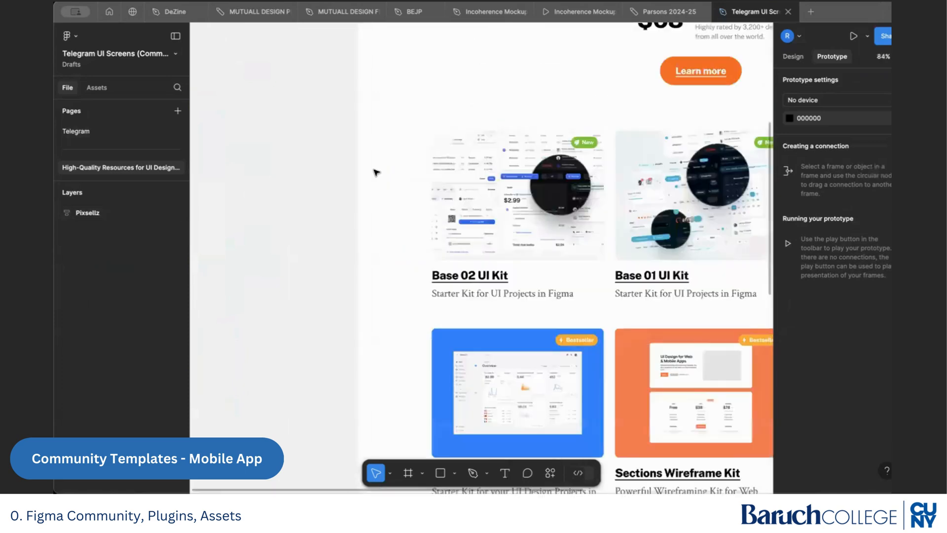
scroll(376, 171, right, 5)
scroll(377, 171, down, 2)
scroll(376, 173, right, 5)
scroll(376, 172, down, 2)
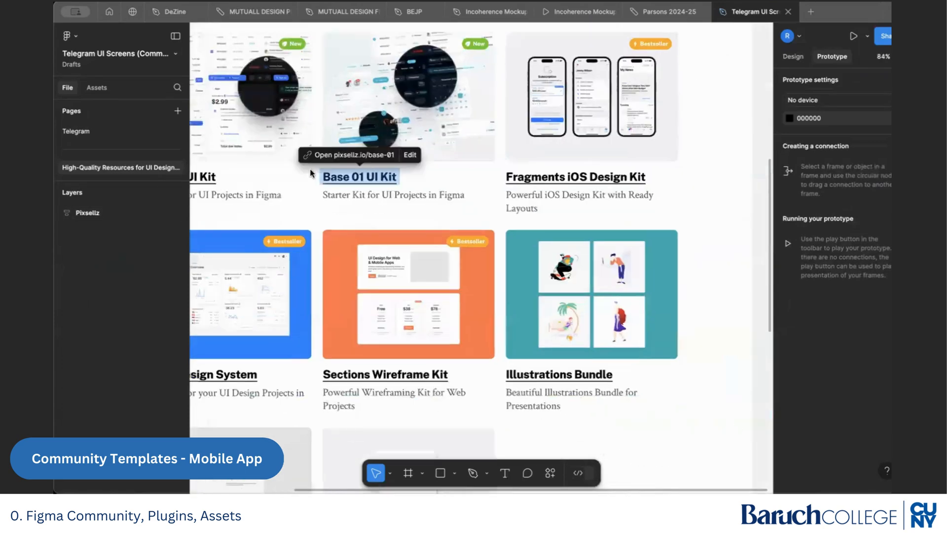
scroll(314, 173, left, 3)
Step: Return to the Telegram page and show the design properties of the Telegram Authorization frame
click(106, 129)
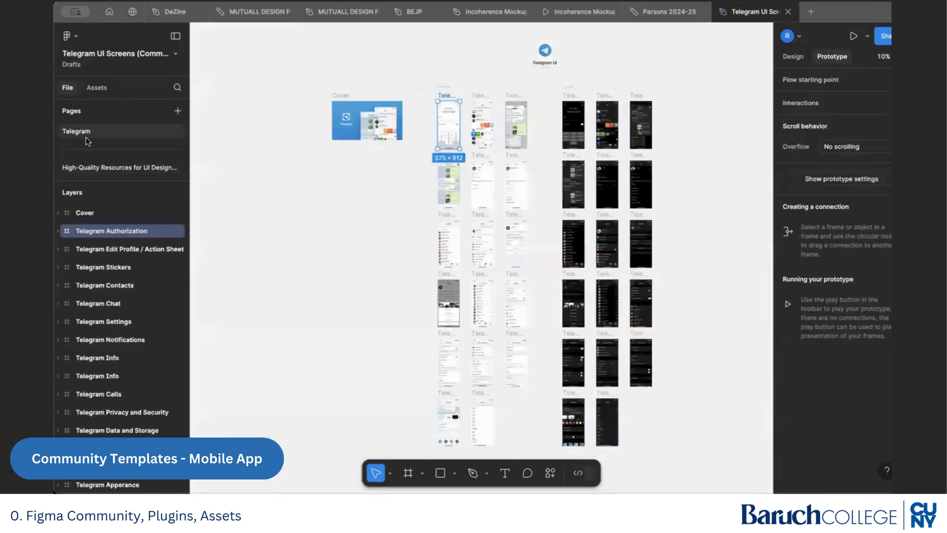
ctrl+scroll(515, 144, up, 10)
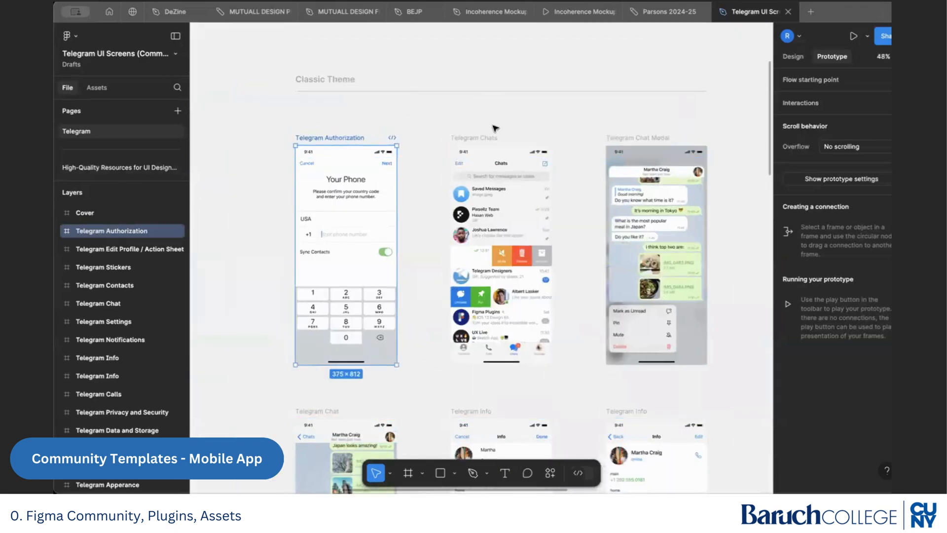
click(793, 57)
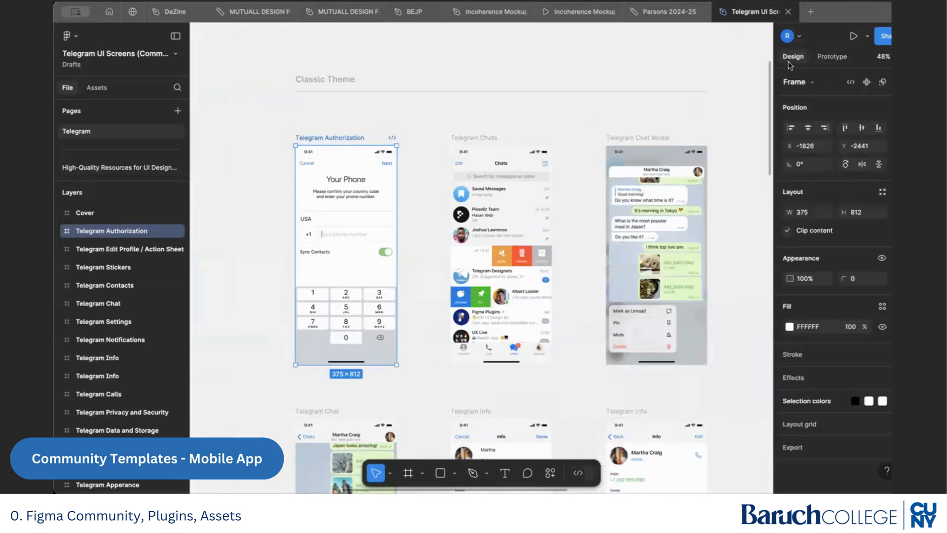
Step: Create a new design file and name it Messaging App
click(811, 12)
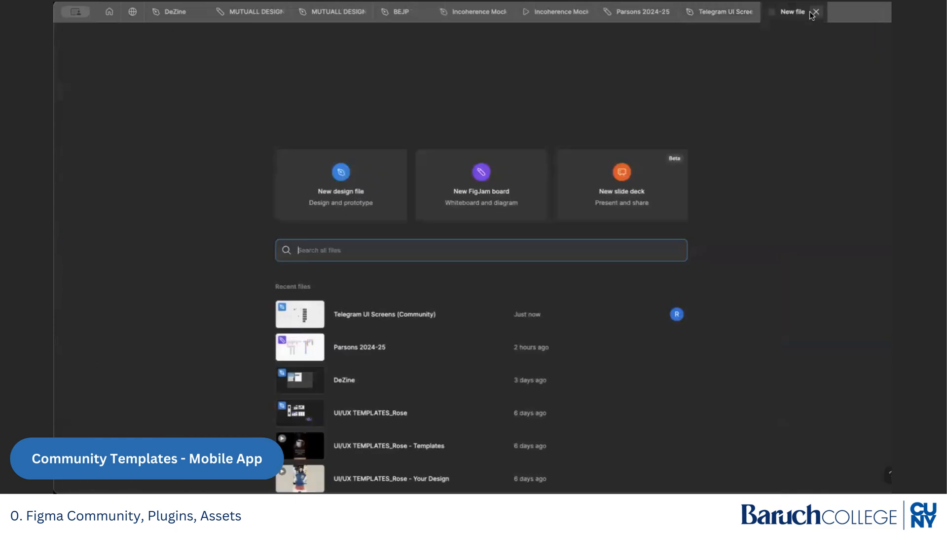
click(335, 188)
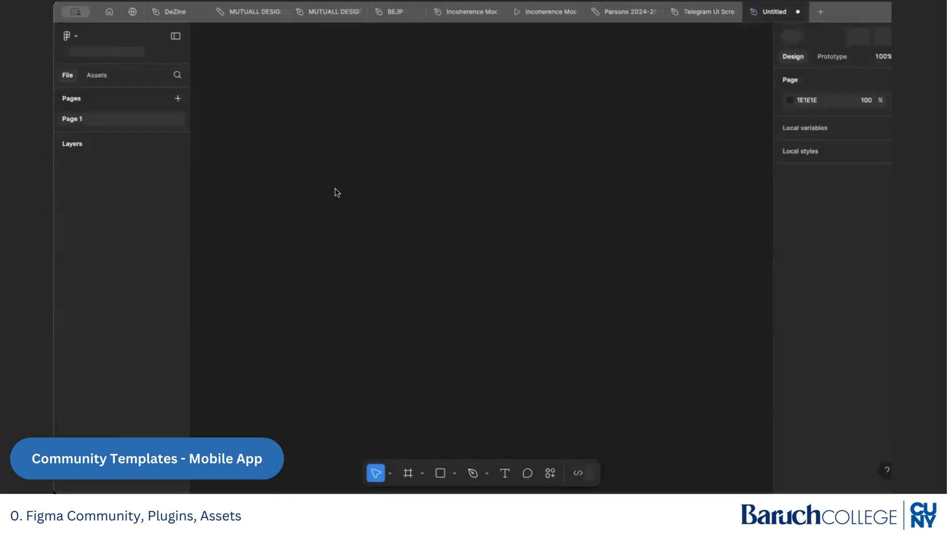
double_click(73, 54)
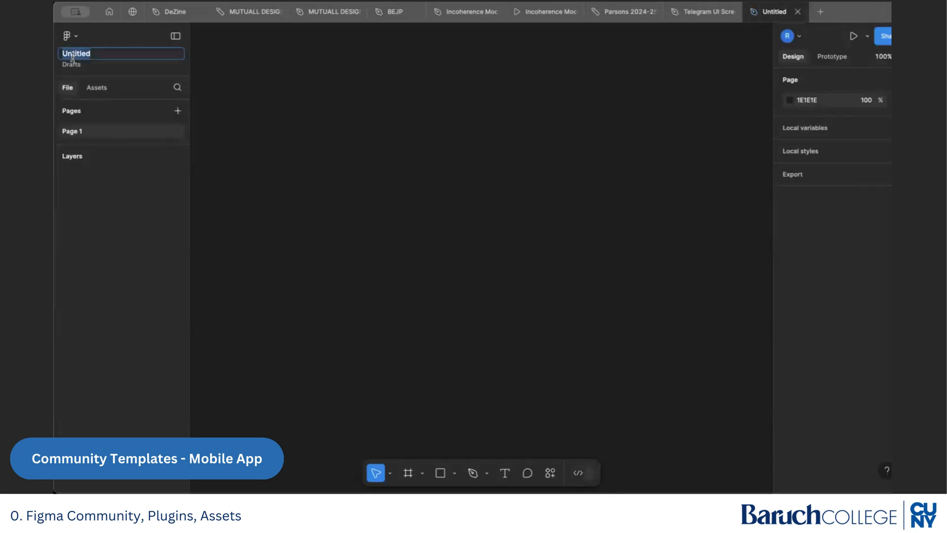
text(Messaging App)
Step: Copy the classic-theme Telegram Authorization, Telegram Chat, Telegram Info with Back and Edit links, and Telegram Contacts frames into the Messaging App file
click(694, 14)
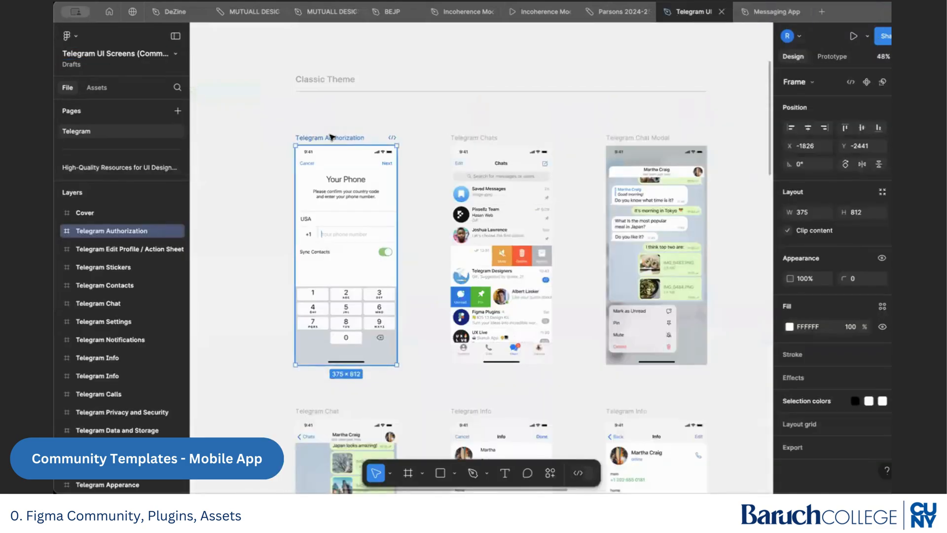
scroll(333, 139, down, 2)
scroll(347, 202, down, 4)
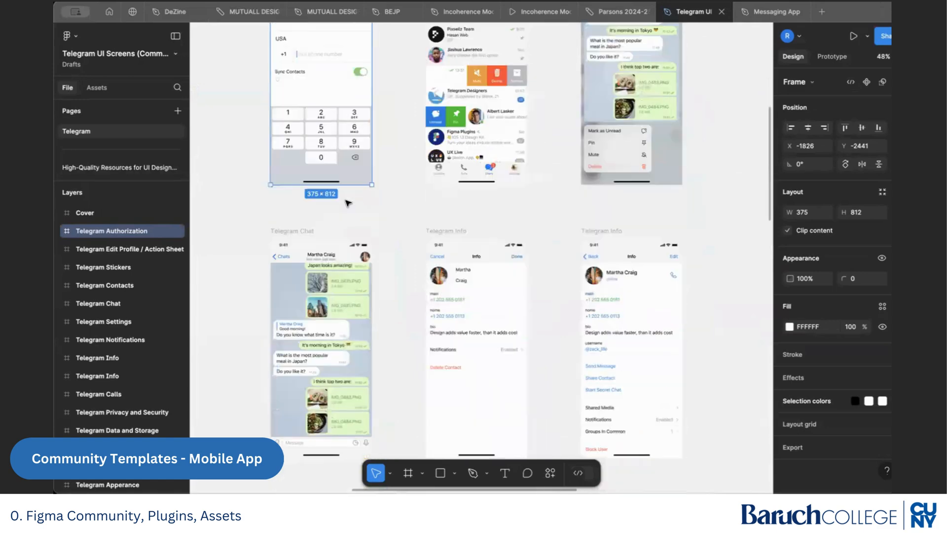
shift+click(302, 229)
shift+click(592, 230)
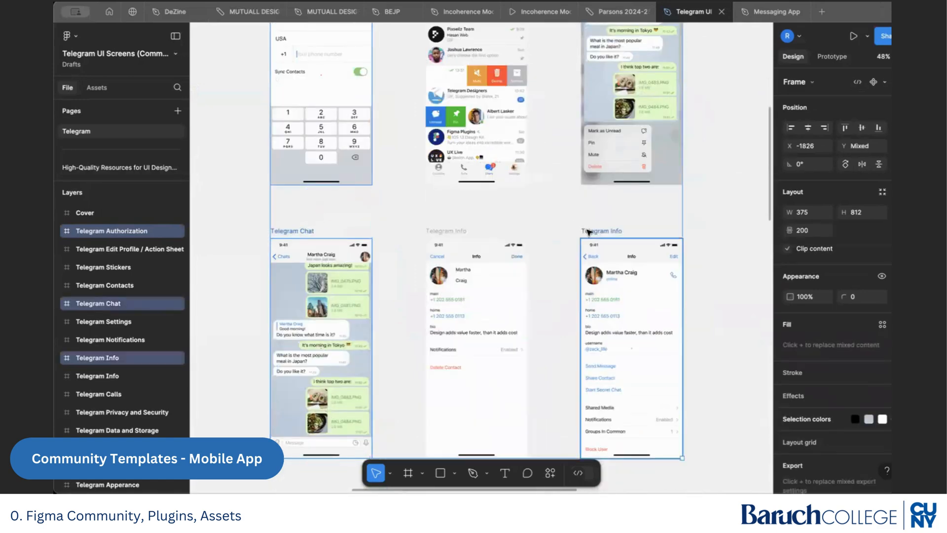
scroll(587, 231, down, 5)
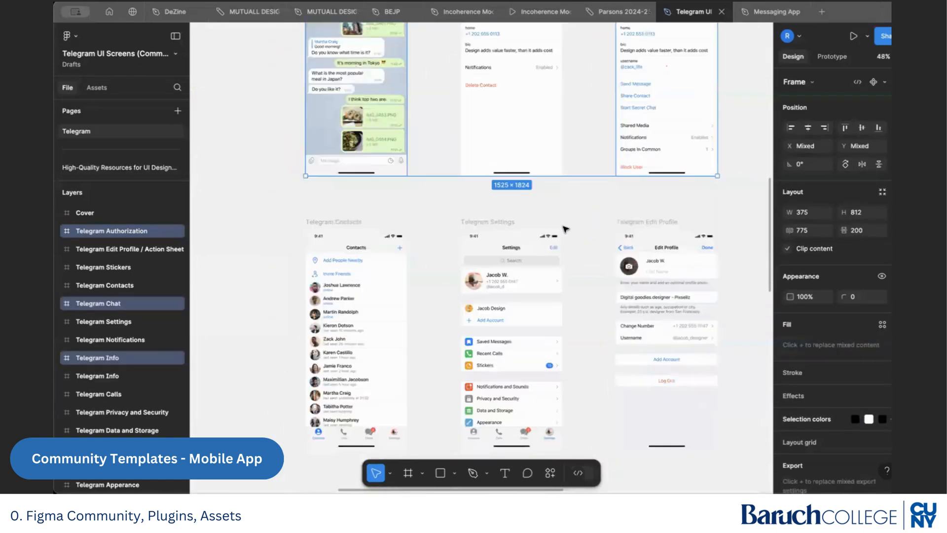
shift+click(351, 224)
click(758, 15)
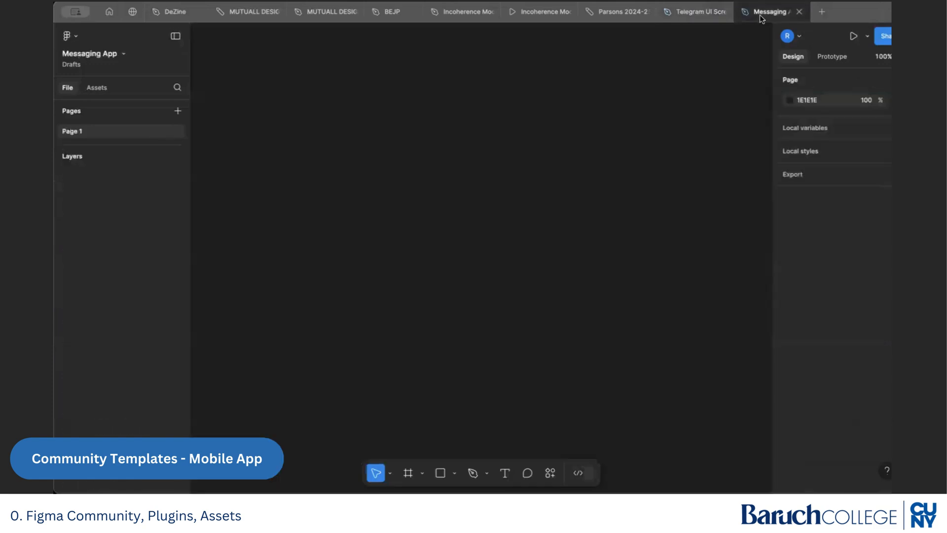
key(ctrl+v)
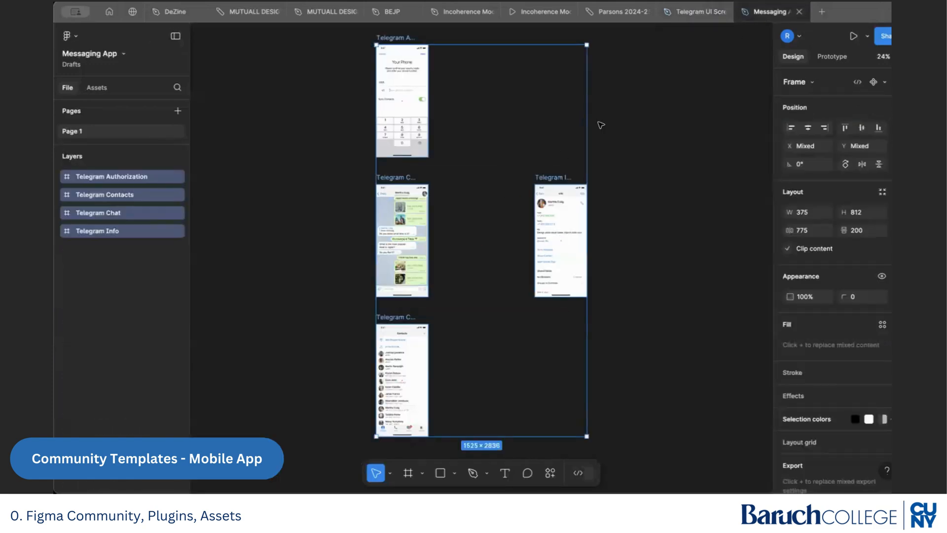
Step: Arrange the pasted Telegram frames in one aligned row, ordered Authorization, Chat, Contacts and Info
click(600, 125)
drag(399, 177, 460, 38)
drag(412, 317, 535, 37)
drag(555, 178, 587, 43)
scroll(465, 142, up, 10)
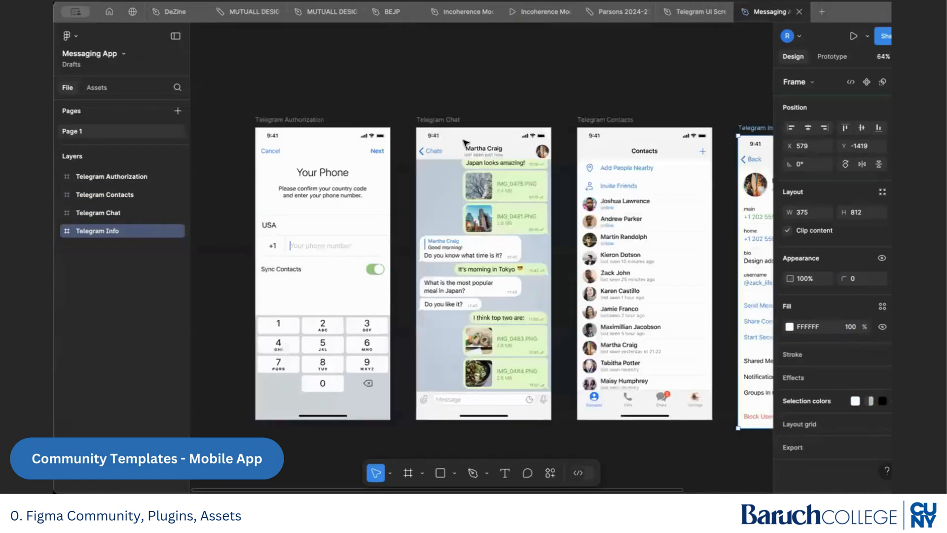
scroll(465, 143, down, 1)
scroll(465, 143, right, 1)
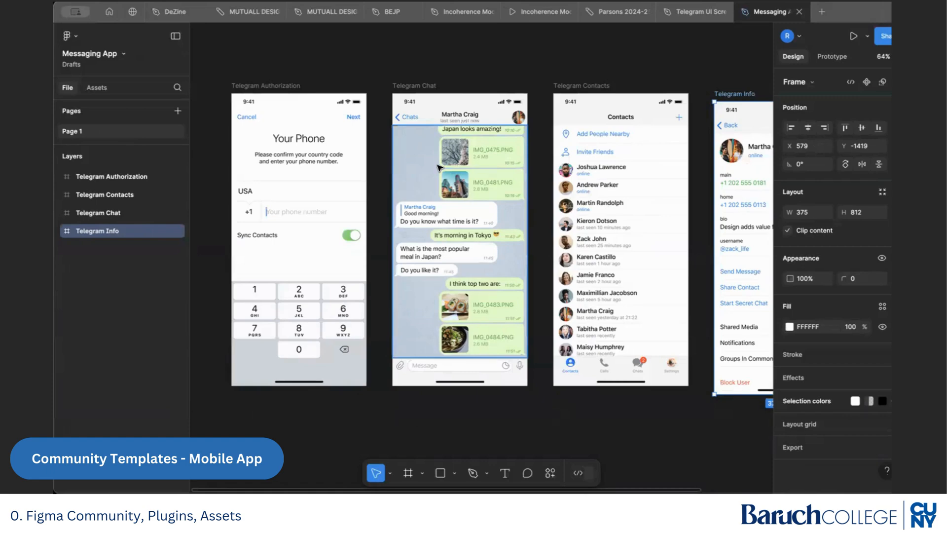
scroll(439, 168, right, 6)
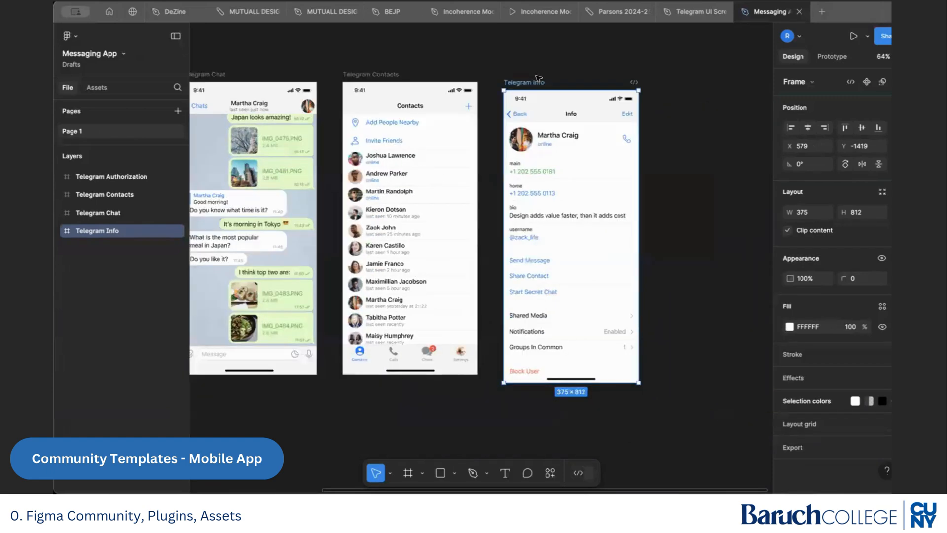
scroll(535, 76, left, 5)
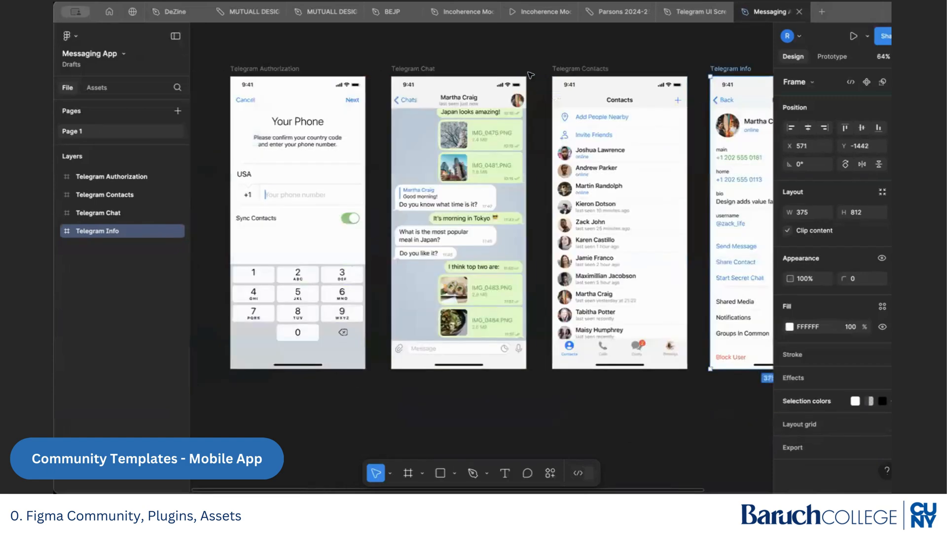
scroll(499, 284, up, 5)
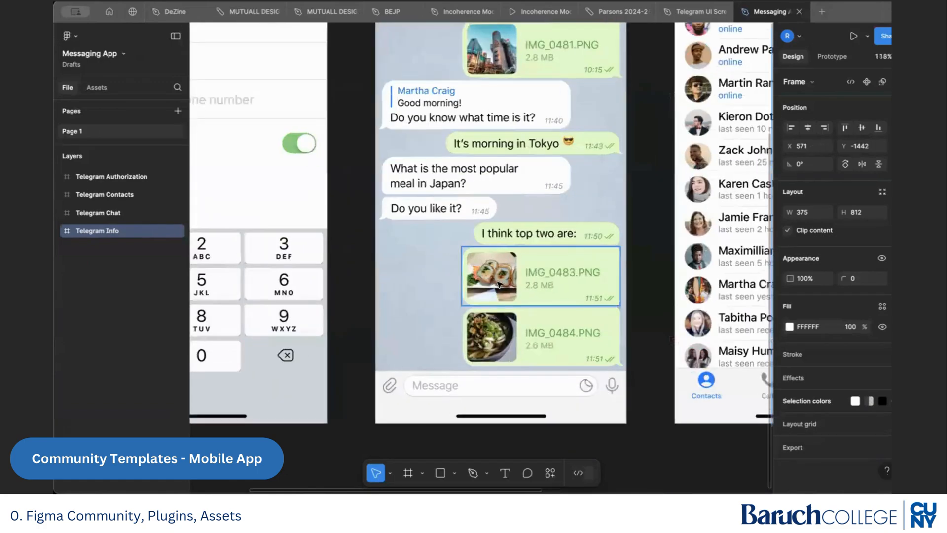
scroll(499, 284, down, 5)
Step: Return to the Community's mobile app design templates and open the Food Delivery App template as a Figma file
click(132, 12)
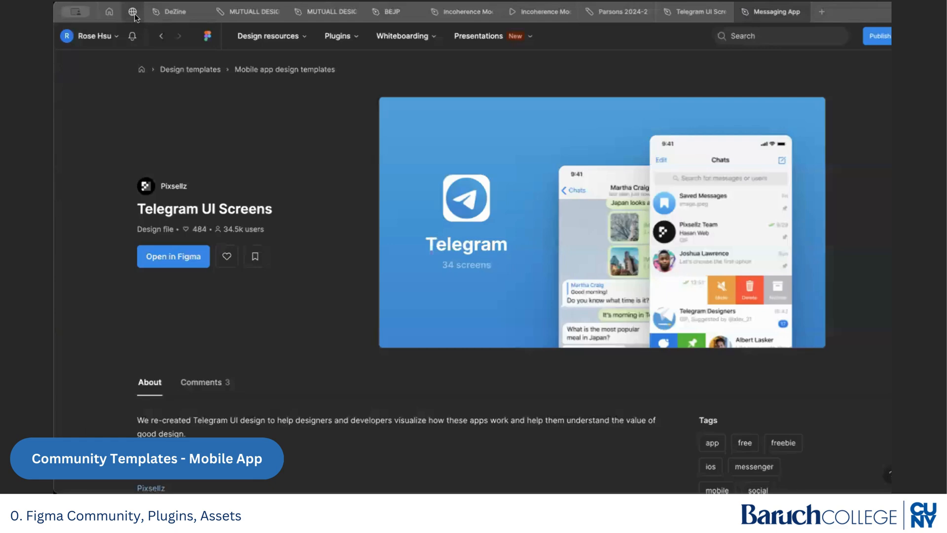
click(161, 36)
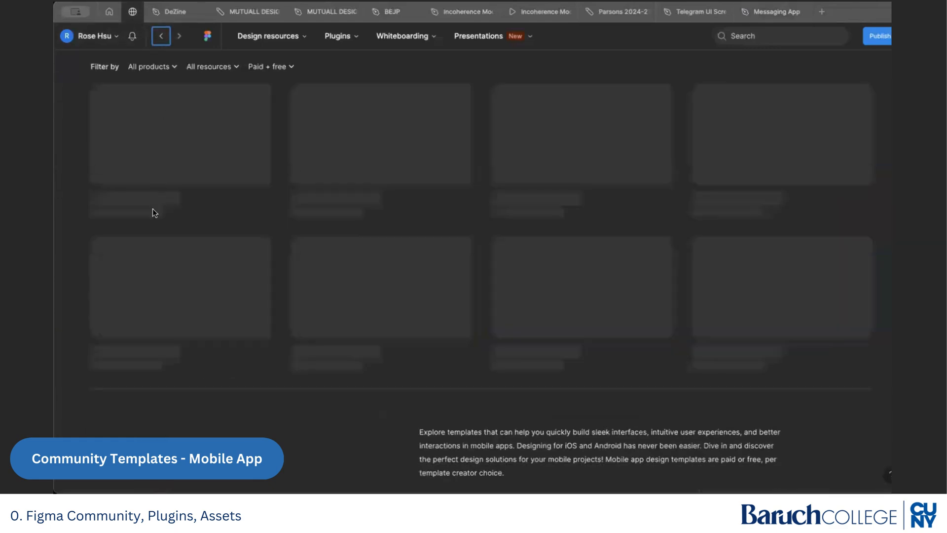
scroll(294, 285, down, 8)
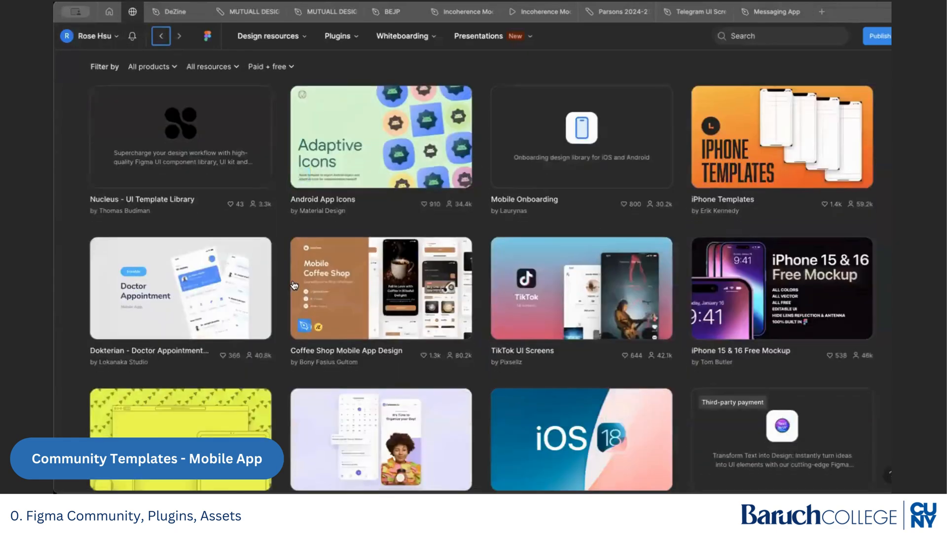
scroll(292, 280, down, 3)
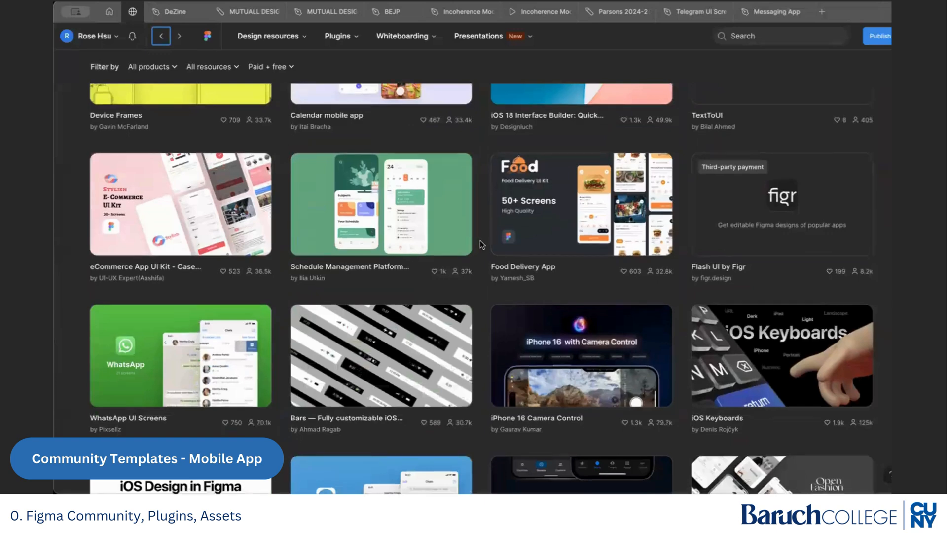
click(583, 208)
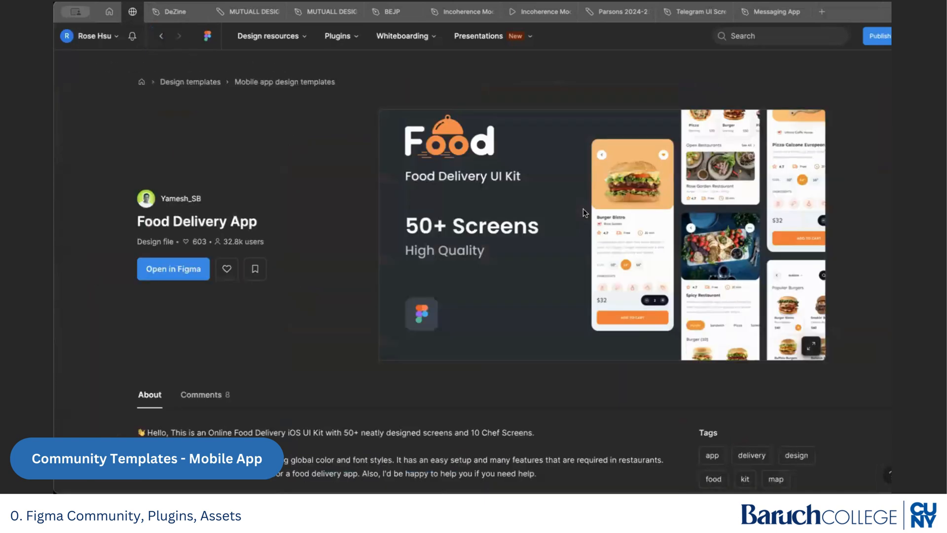
click(155, 275)
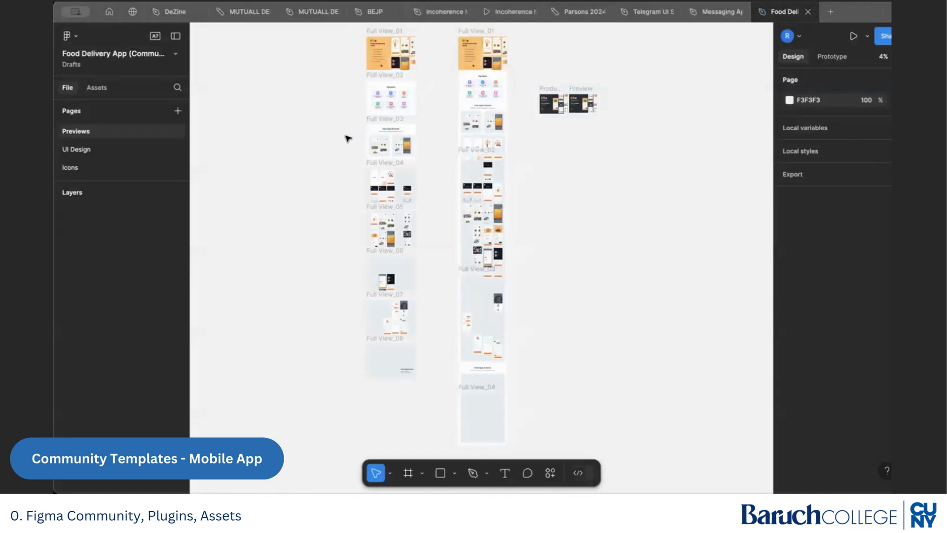
Step: Examine the Full View screen overviews on the Food Delivery App template's Previews page
scroll(386, 133, up, 5)
scroll(385, 134, up, 3)
scroll(385, 134, down, 4)
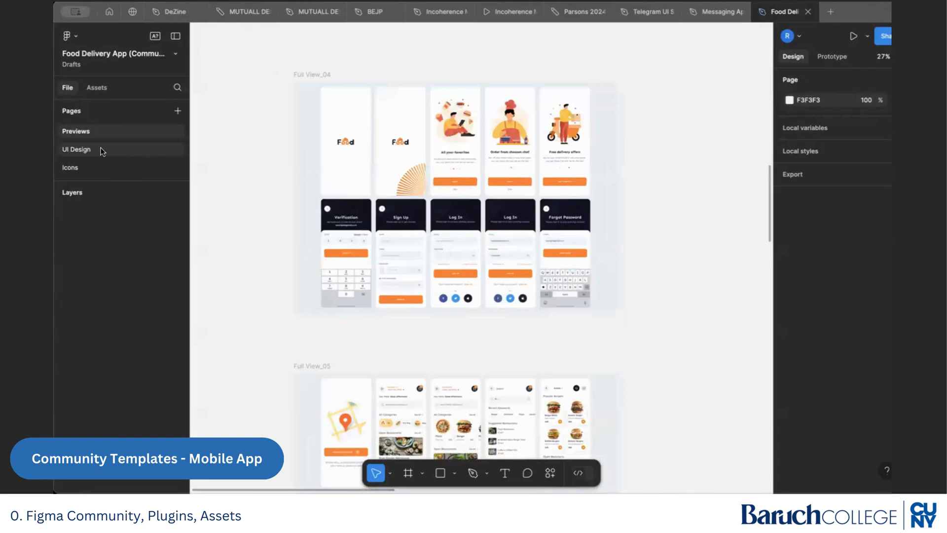
scroll(288, 181, down, 5)
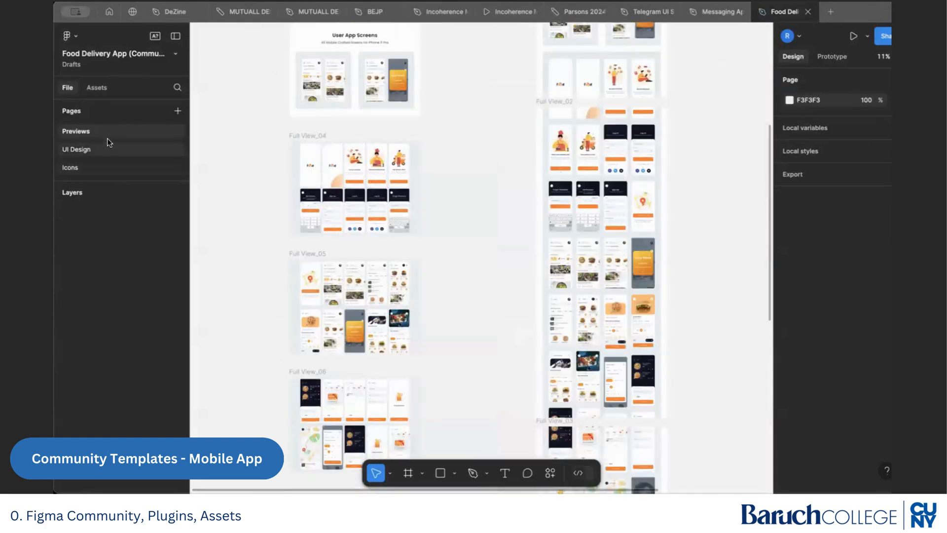
scroll(418, 156, down, 4)
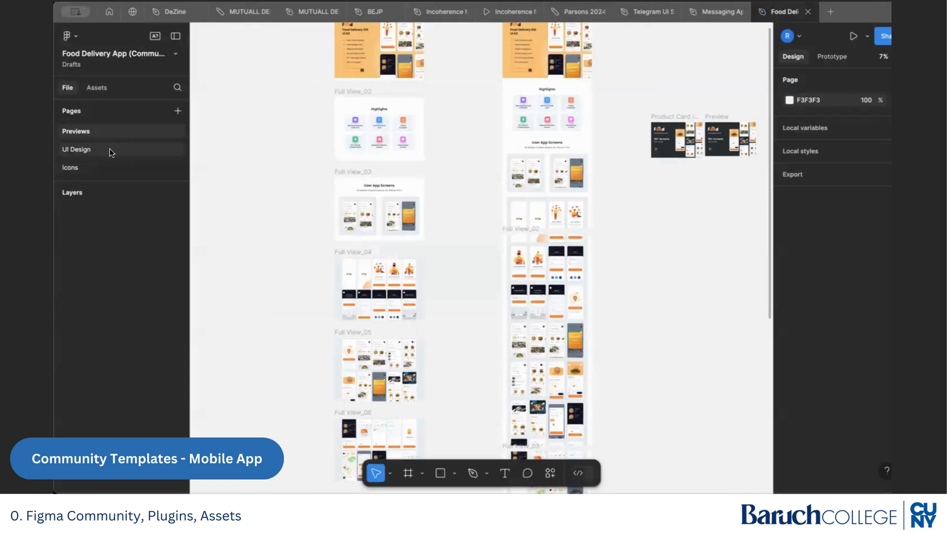
Step: Show the template's UI Design page and inspect its User Interfaces screens, starting with the splash and onboarding frames
click(110, 148)
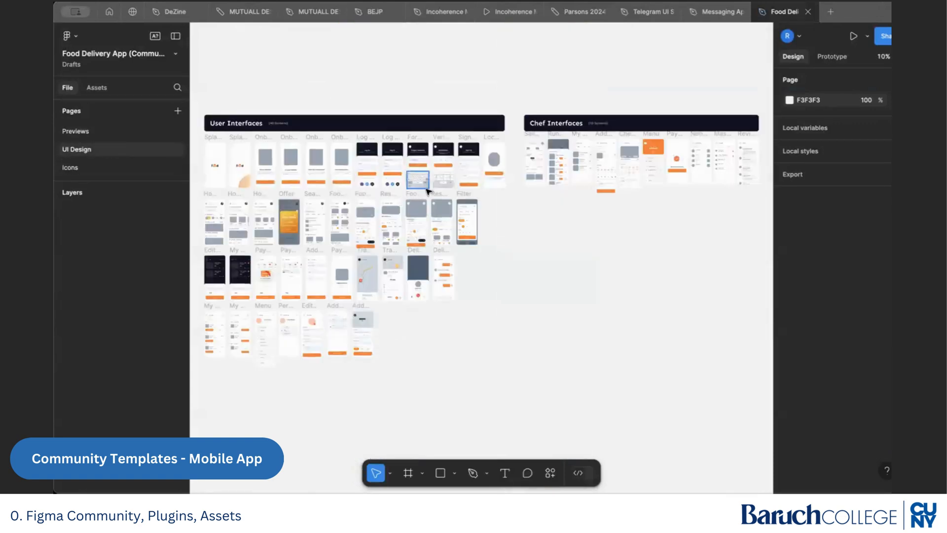
scroll(361, 203, up, 4)
scroll(362, 204, up, 8)
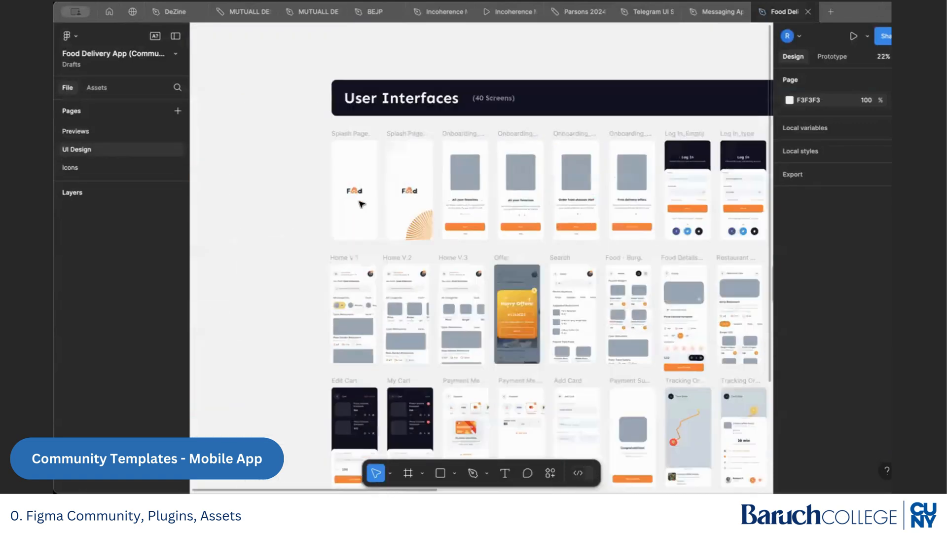
scroll(364, 206, up, 3)
scroll(364, 205, left, 2)
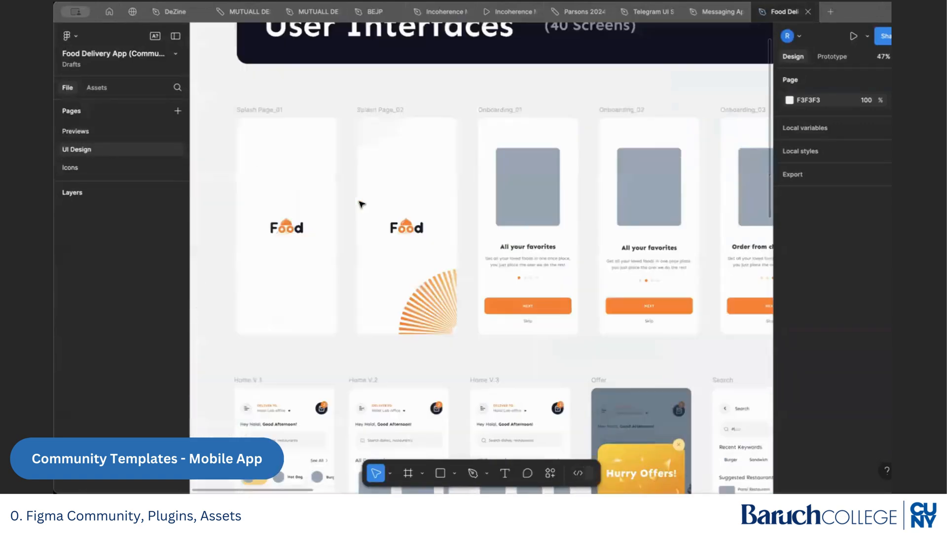
scroll(398, 112, right, 1)
Step: Select the Splash Page_02 and Home V.2 frames together on the UI Design page
click(392, 109)
scroll(396, 116, down, 2)
scroll(396, 115, right, 1)
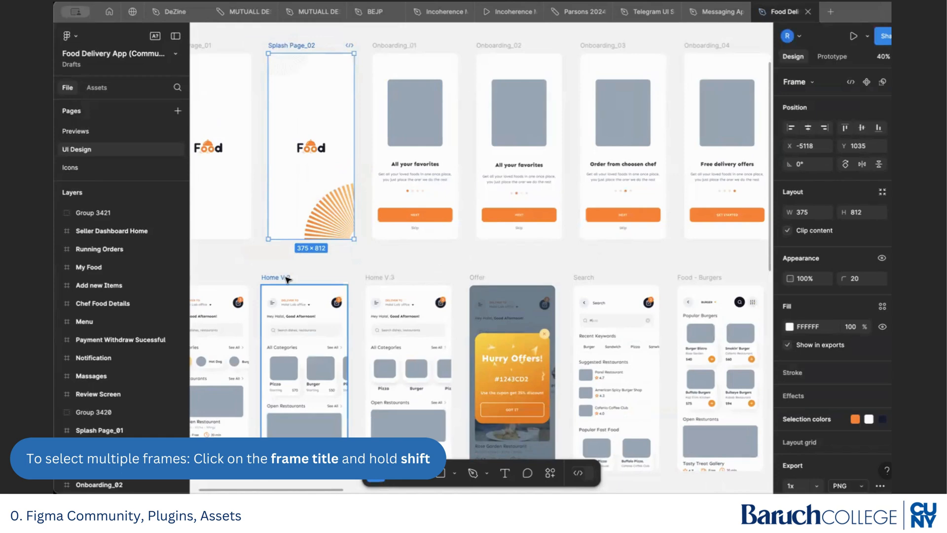
scroll(286, 279, up, 1)
scroll(287, 277, left, 2)
scroll(311, 291, down, 2)
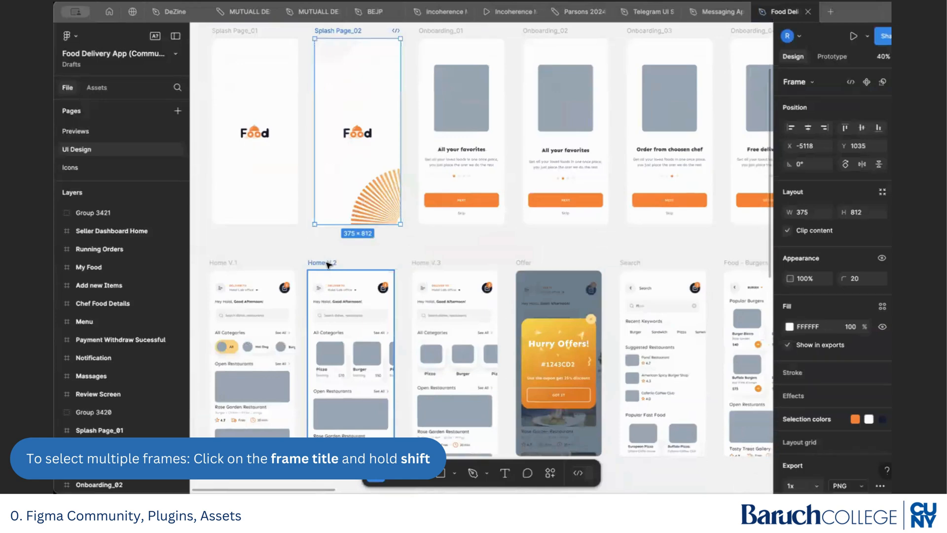
shift+click(328, 264)
Step: Add the Food - Burgers, Food Details_01, Food Details_02 and Filter frames to the current selection
scroll(375, 247, right, 5)
scroll(375, 247, down, 1)
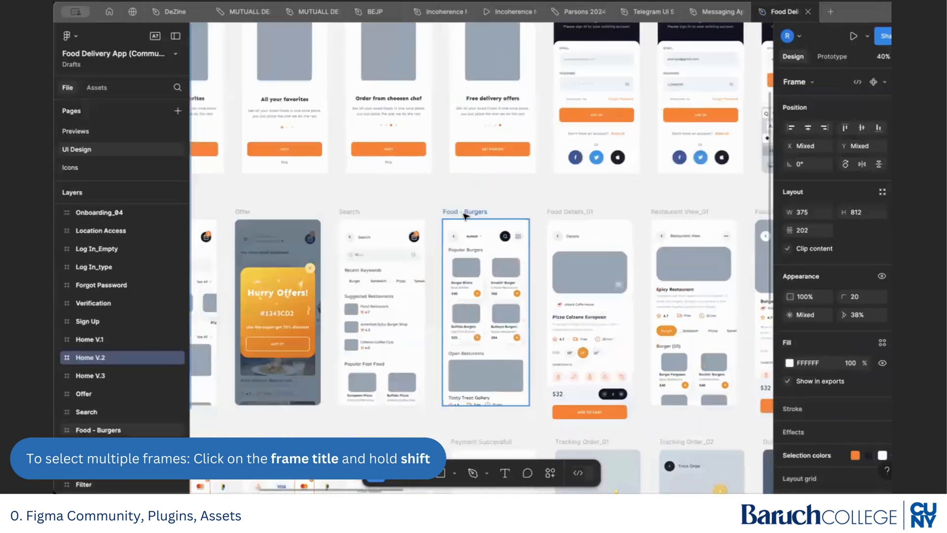
shift+click(465, 216)
scroll(444, 207, right, 6)
scroll(439, 201, down, 1)
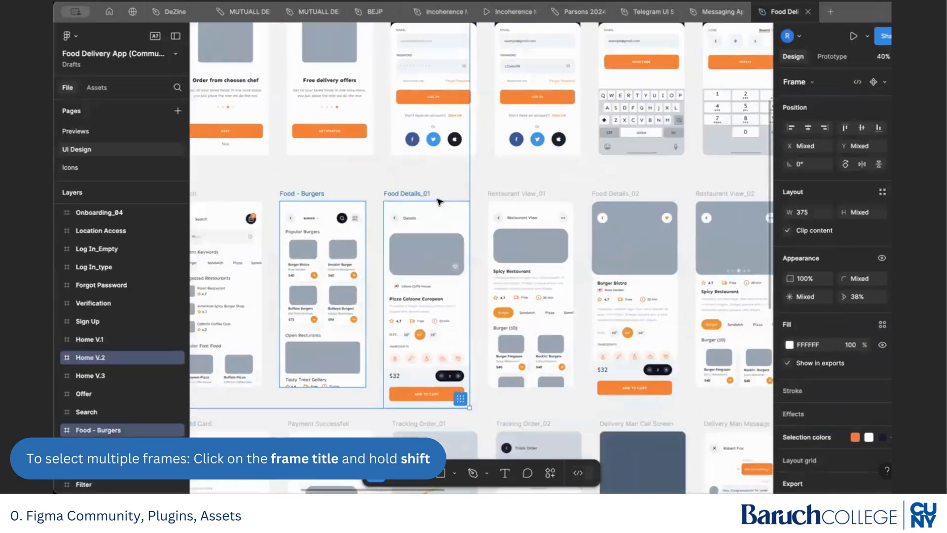
scroll(434, 197, right, 5)
shift+click(422, 187)
scroll(423, 188, right, 5)
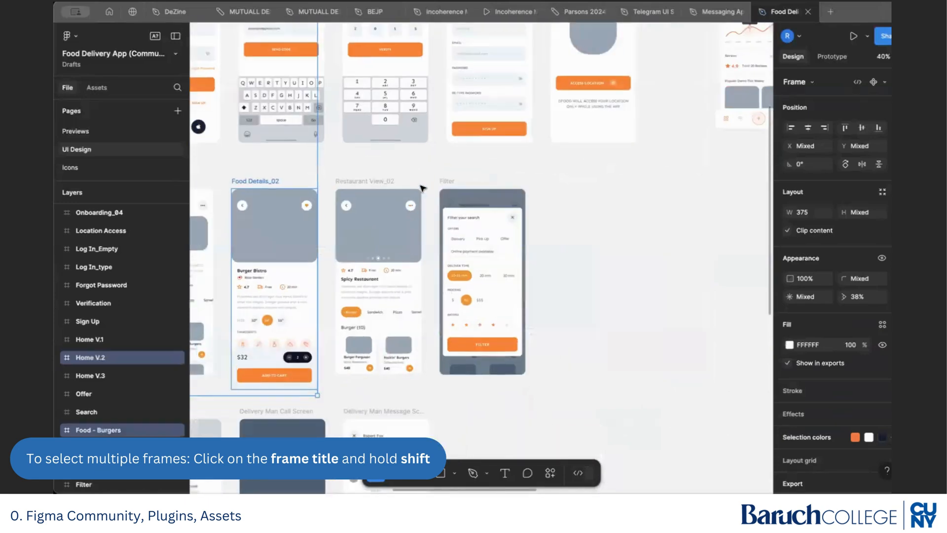
shift+click(449, 181)
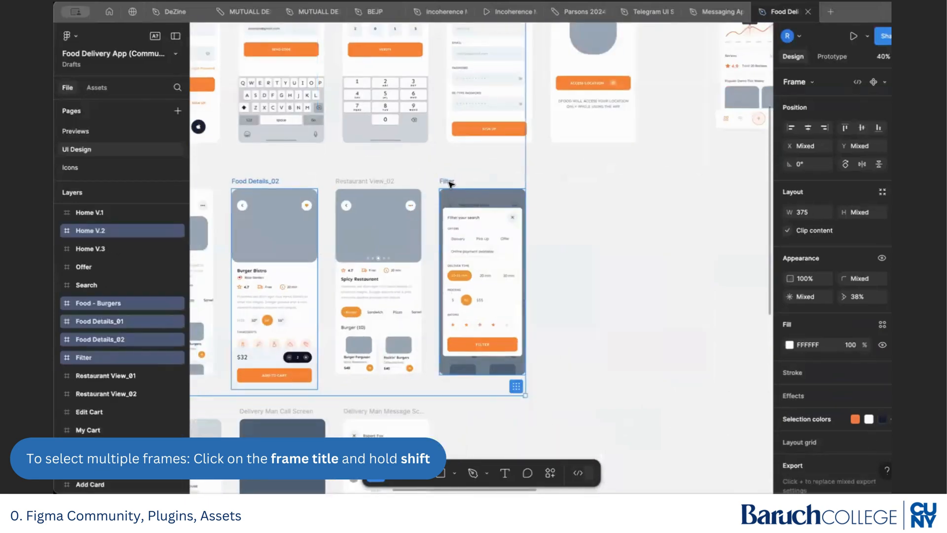
Step: Copy the selected food delivery frames into the Messaging App file
click(721, 11)
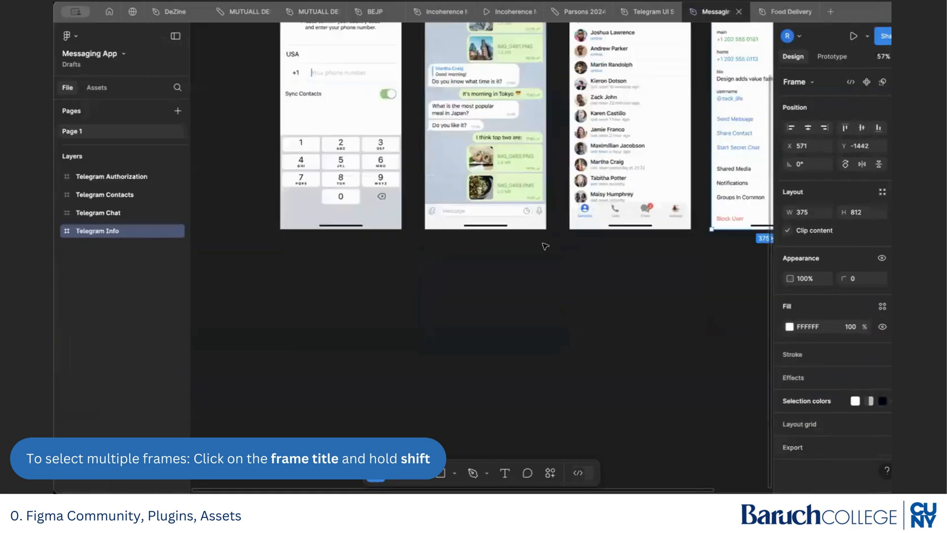
click(518, 271)
key(ctrl+v)
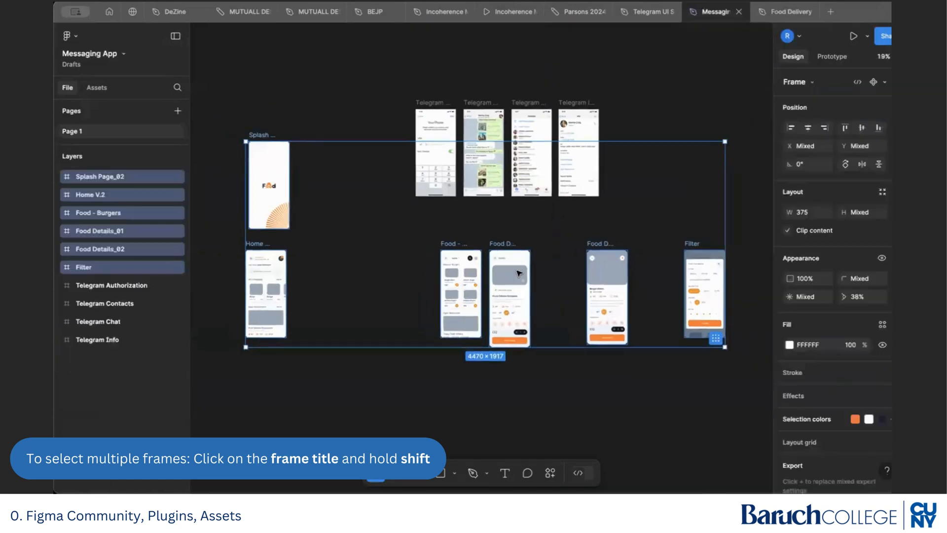
Step: Move the Splash Page_02 frame down into the row of food delivery frames, directly before Food - Burgers
click(296, 177)
click(260, 135)
drag(260, 136, 407, 243)
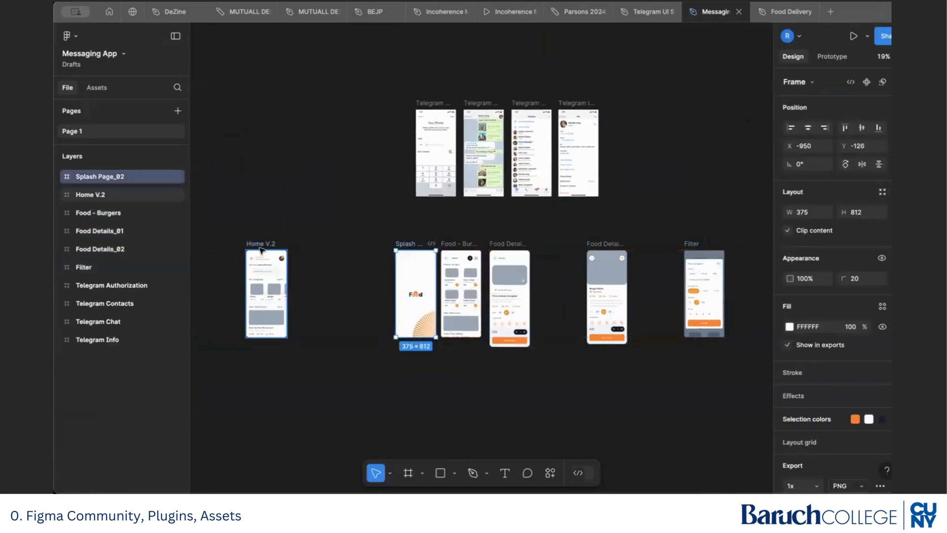
Step: Place Home V.2 between Food Details_01 and Food Details_02, and shift Food Details_02 and Filter closer to close the row's gaps
drag(259, 247, 549, 247)
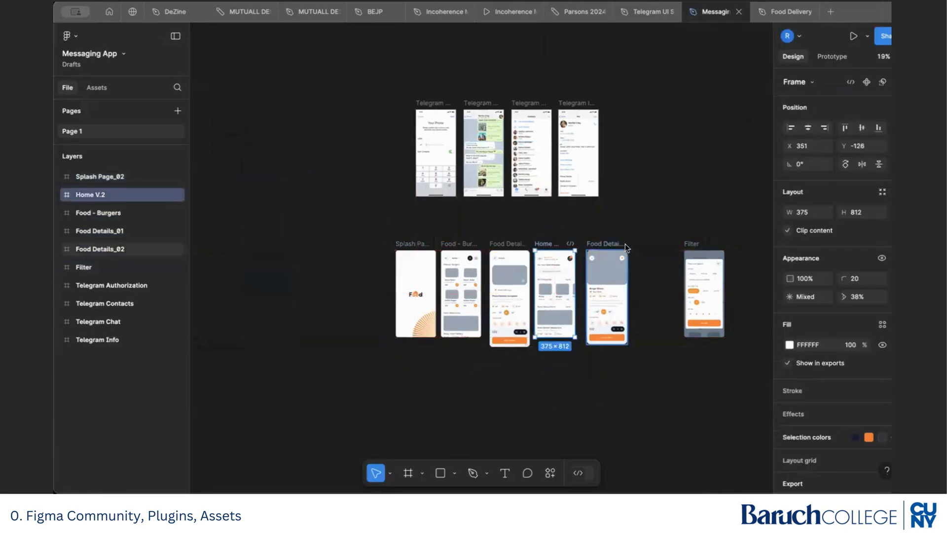
drag(626, 243, 620, 244)
drag(690, 244, 633, 246)
Step: Examine the arranged row of food delivery frames up close, from Splash Page_02 to Food Details_02
scroll(560, 288, up, 10)
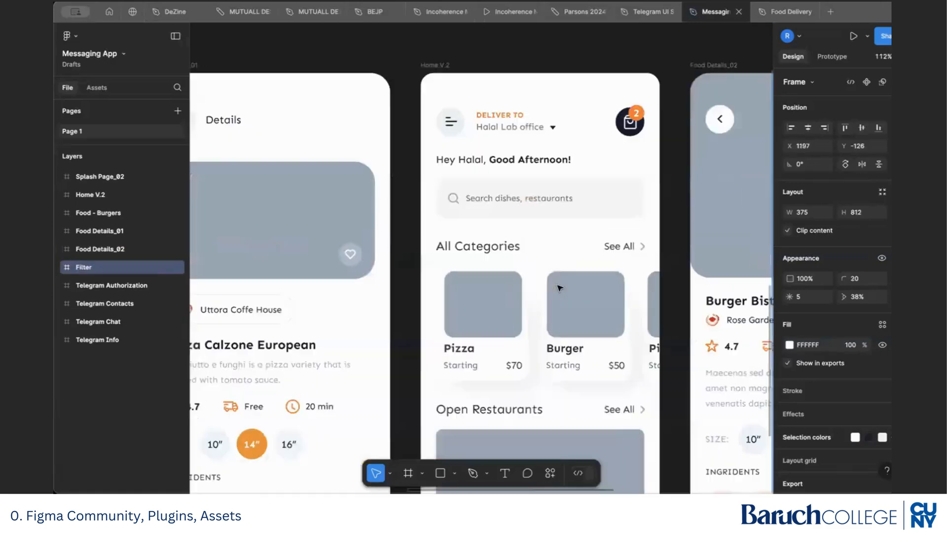
scroll(560, 287, left, 10)
scroll(560, 288, down, 3)
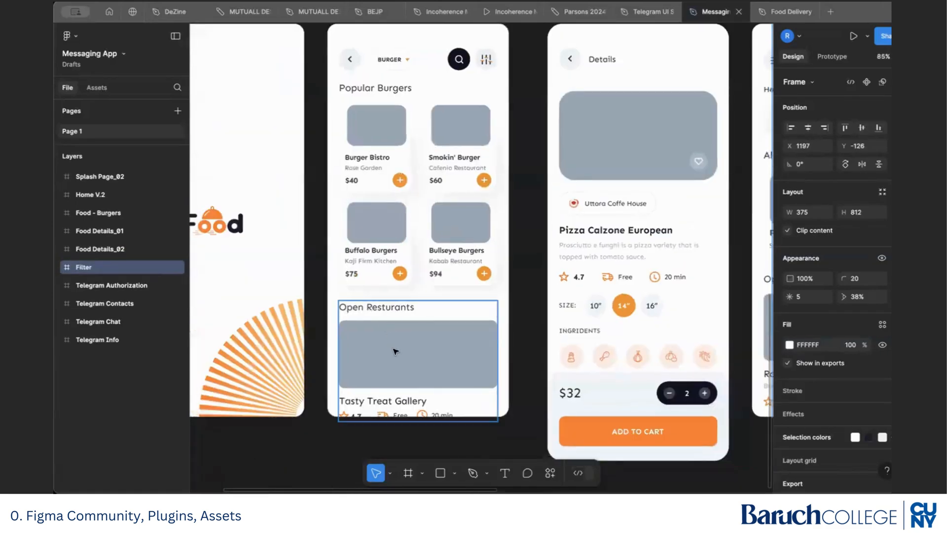
scroll(395, 351, right, 10)
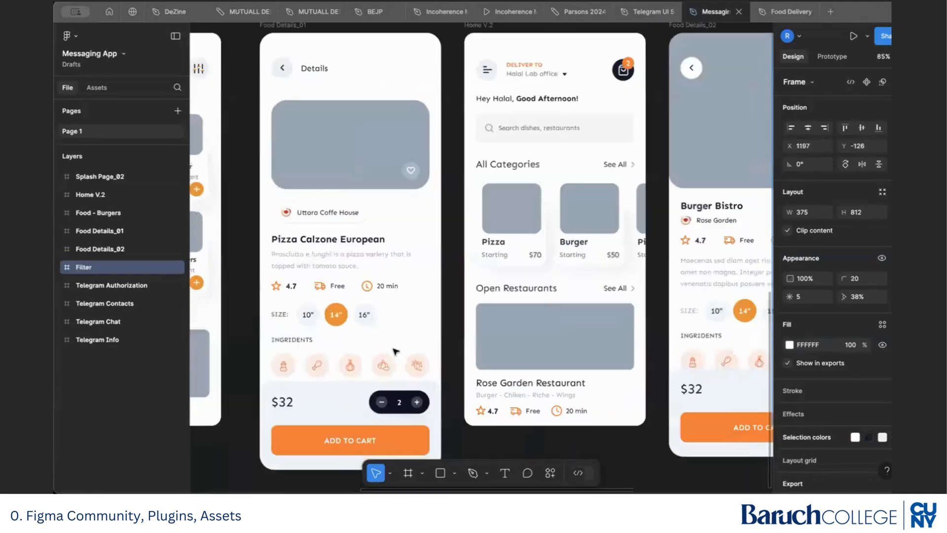
scroll(395, 351, right, 10)
scroll(395, 351, up, 2)
scroll(395, 351, left, 10)
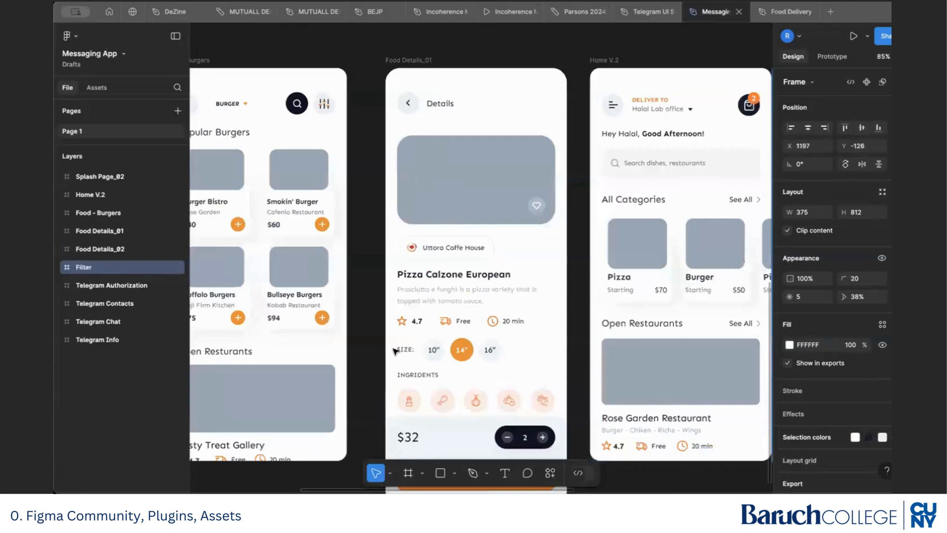
scroll(395, 351, down, 5)
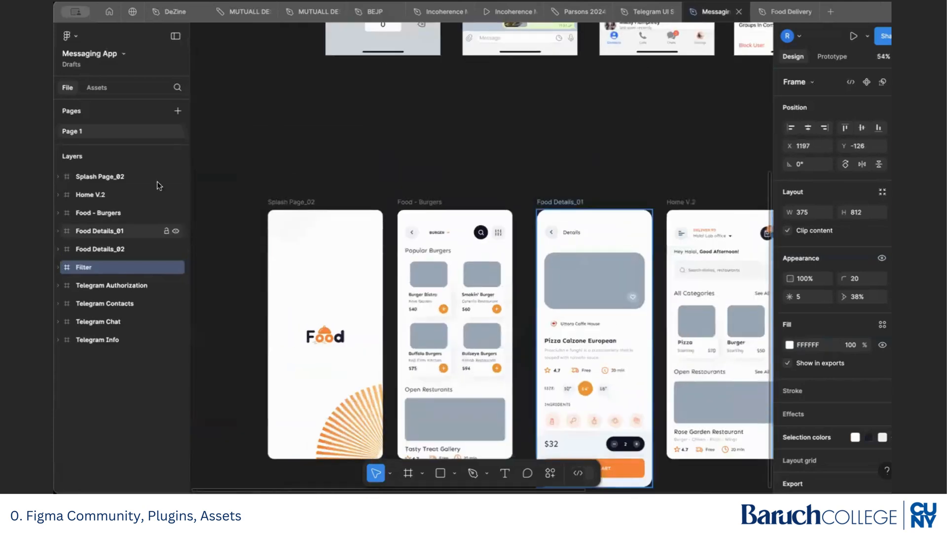
Step: Rename the design file as App Templates
click(79, 55)
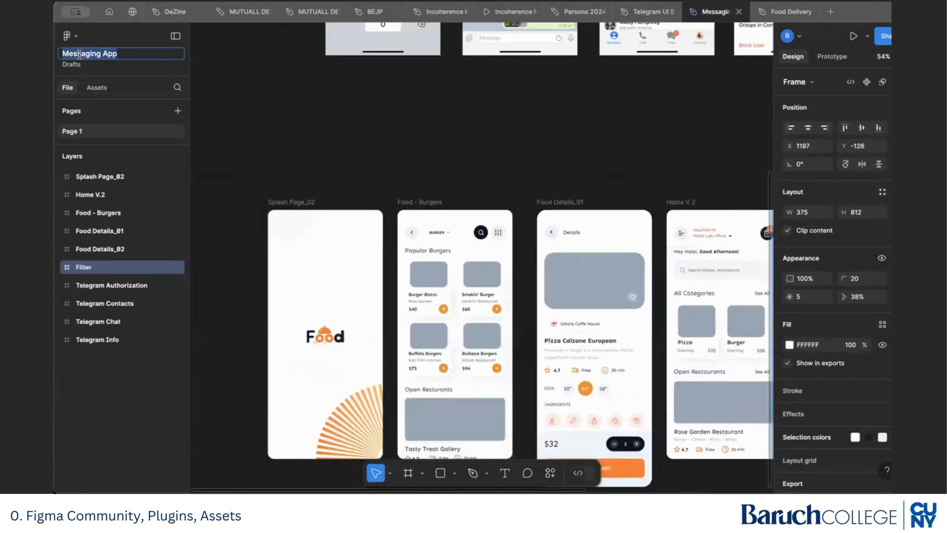
text(Ap)
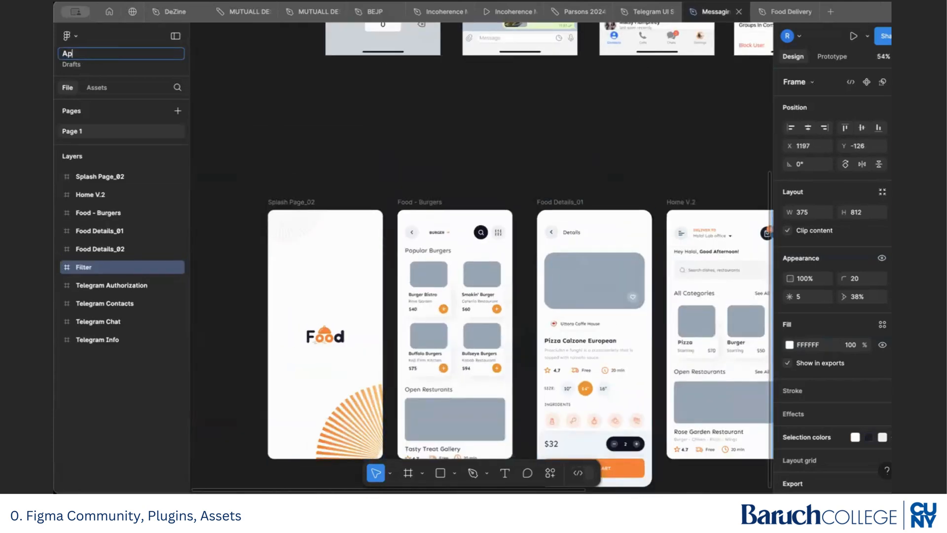
text(p Templates)
click(303, 94)
scroll(296, 140, down, 5)
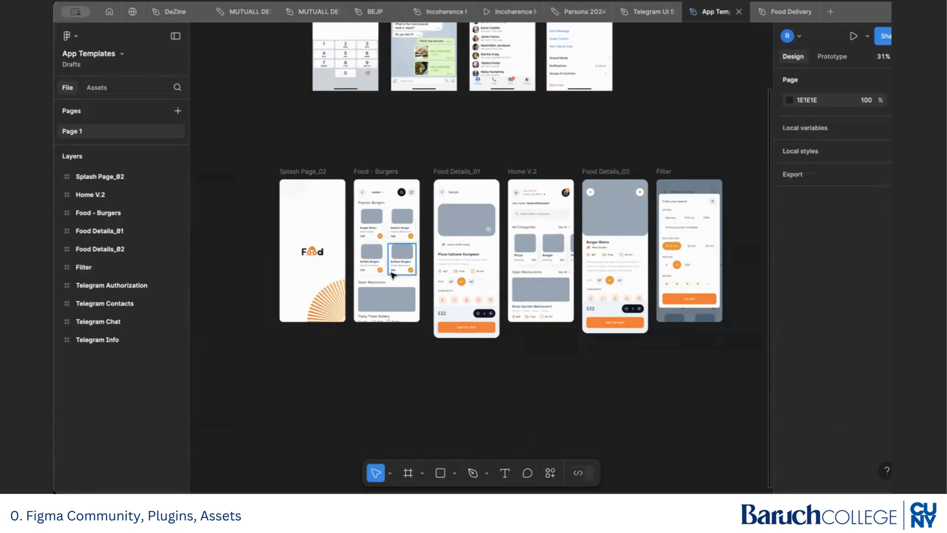
scroll(392, 275, down, 3)
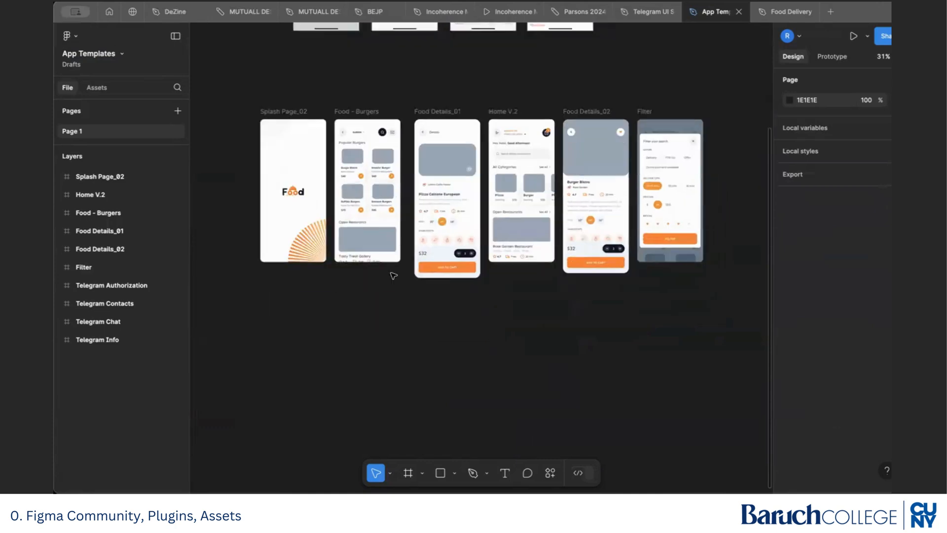
scroll(410, 302, up, 5)
scroll(413, 302, up, 3)
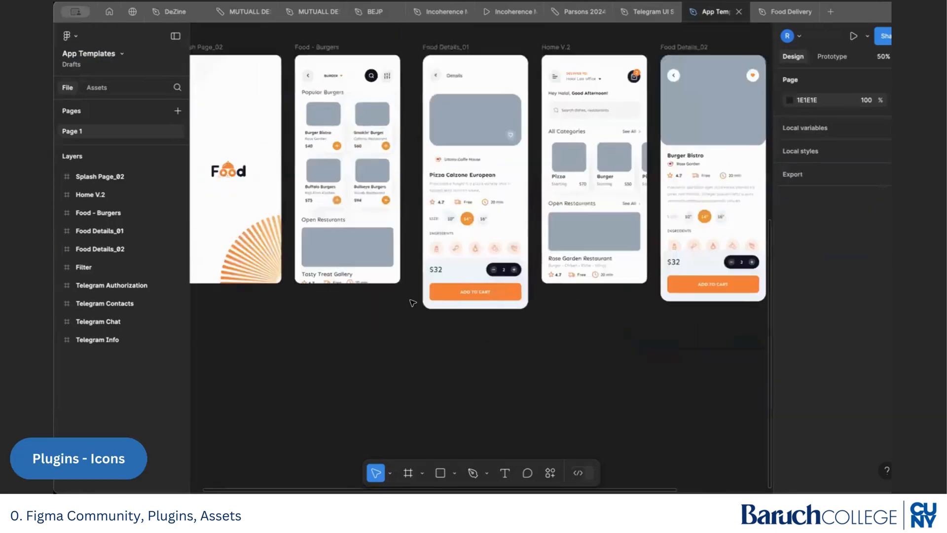
click(550, 473)
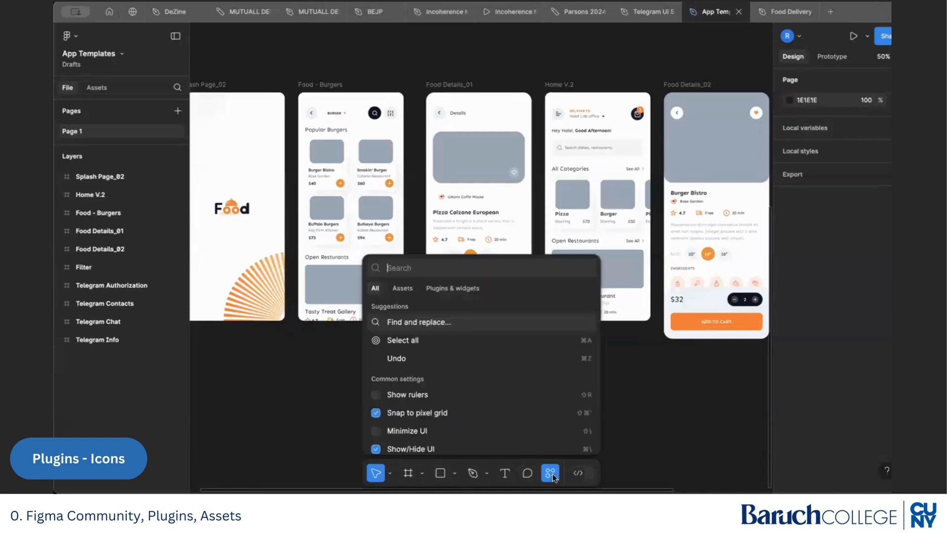
click(449, 286)
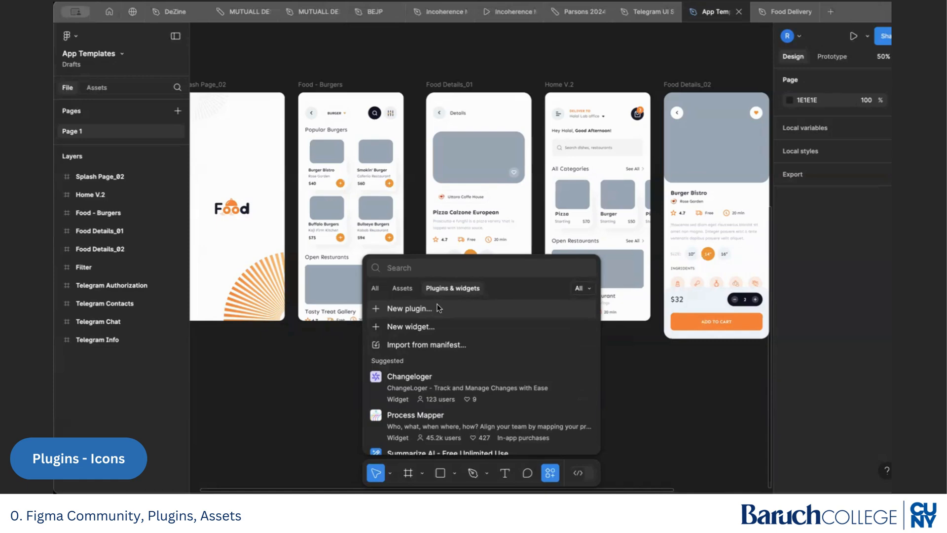
click(296, 456)
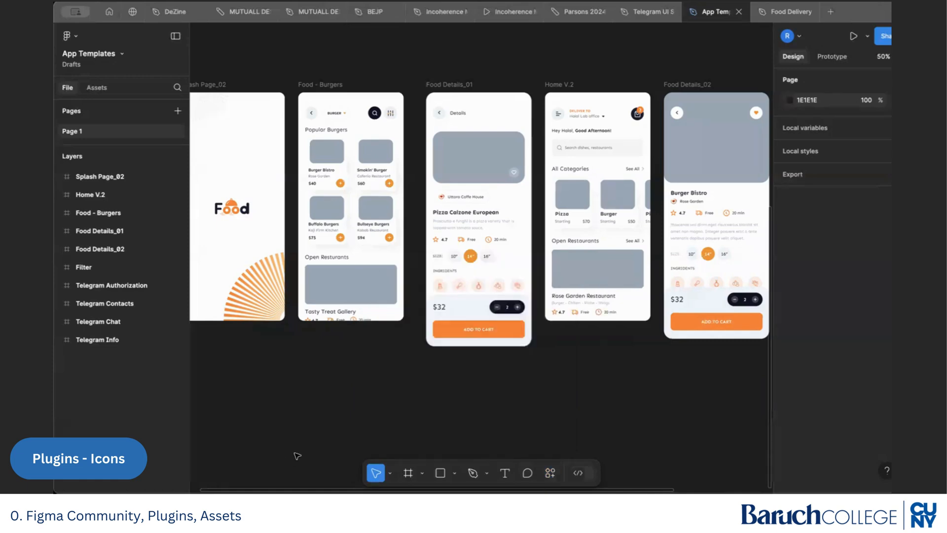
Step: Look up "iconify" among the Figma plugins and run the Iconify plugin
right_click(430, 404)
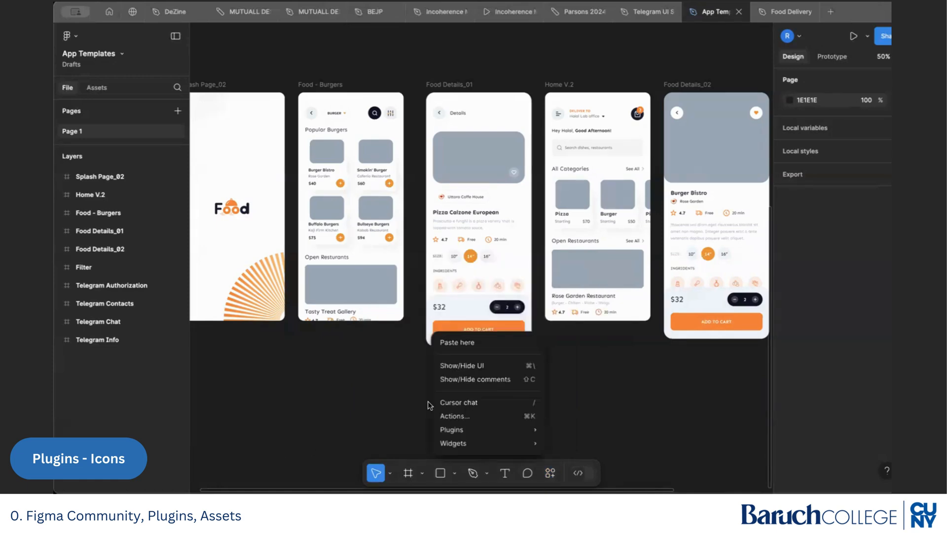
mouse_move(476, 426)
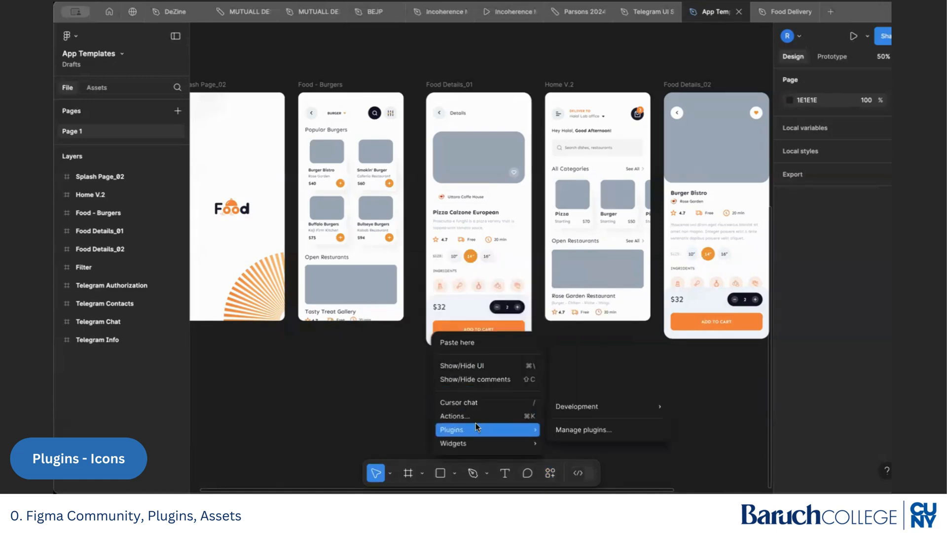
click(586, 426)
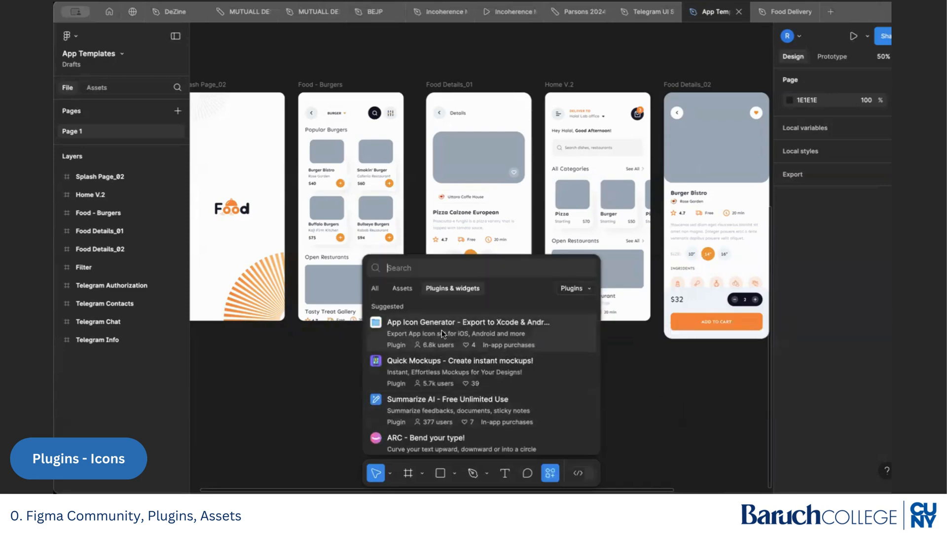
scroll(442, 345, down, 5)
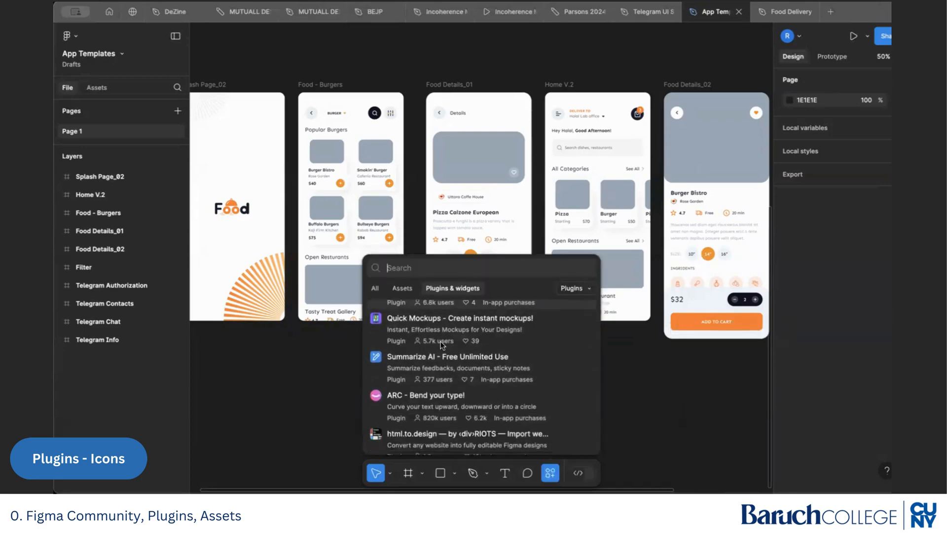
scroll(442, 345, up, 5)
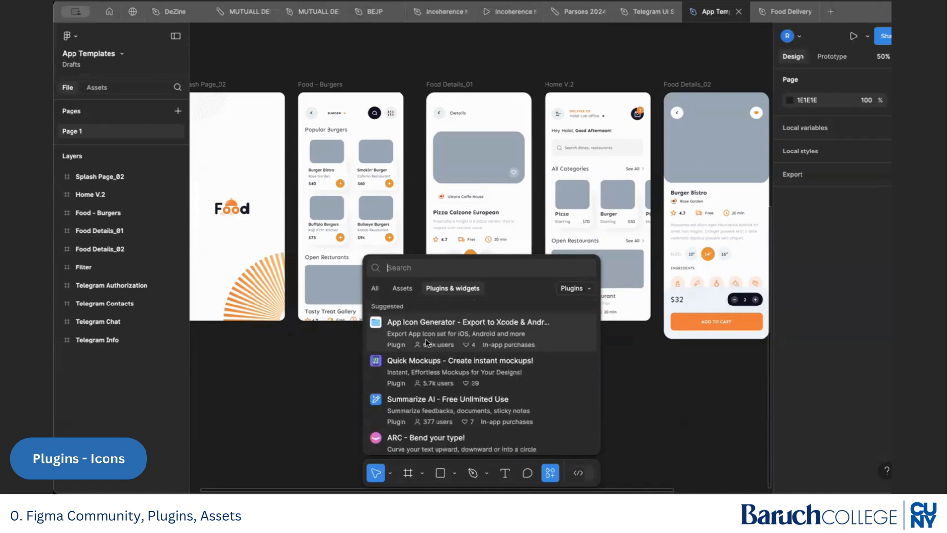
text(iconify)
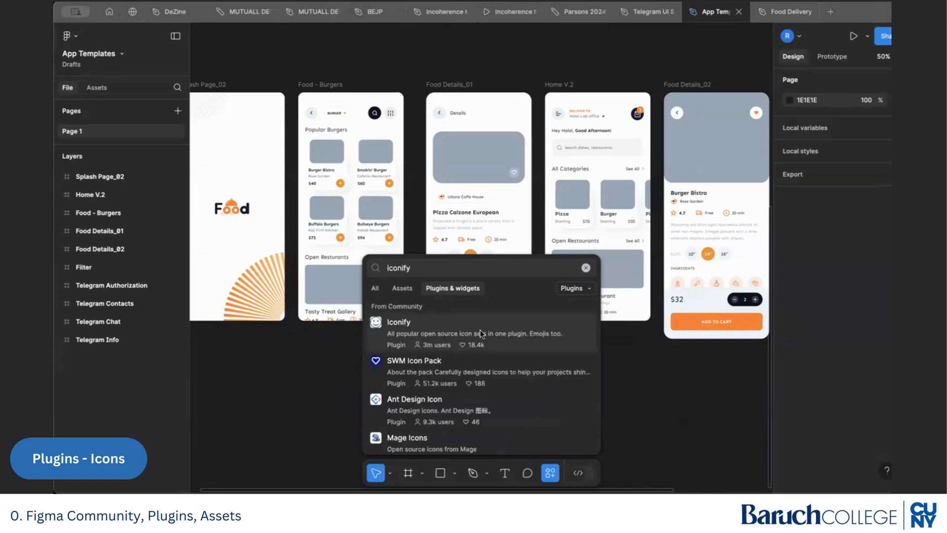
click(481, 333)
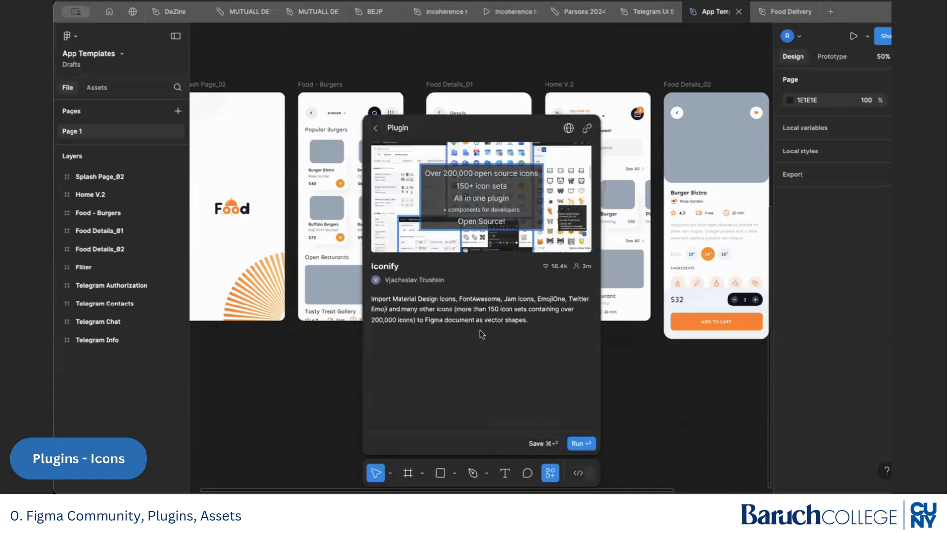
click(582, 443)
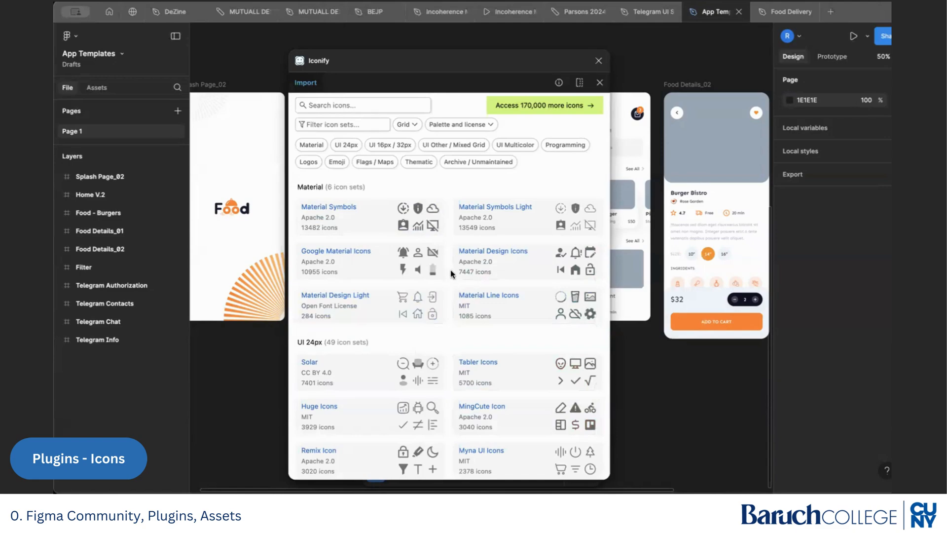
Step: Look through Iconify's icon sets and search them for "search" icons
scroll(451, 270, down, 7)
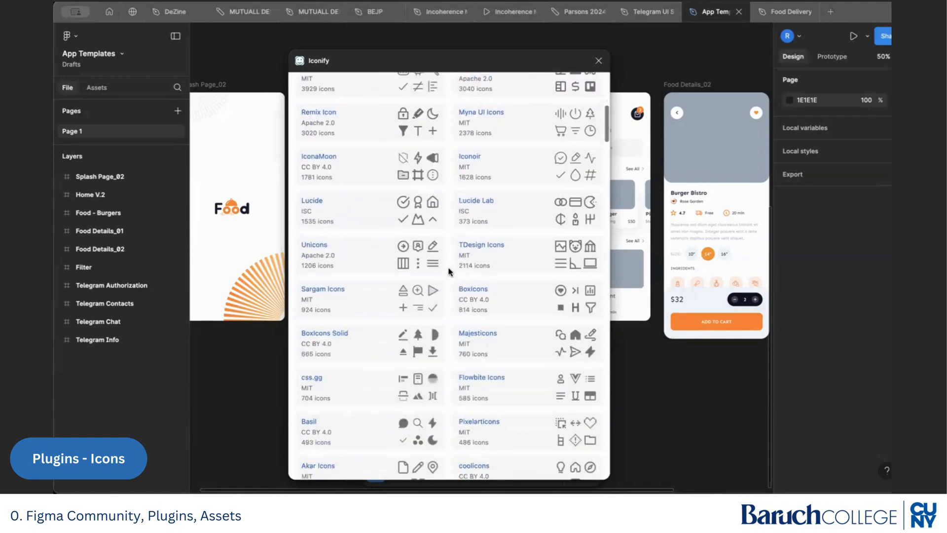
scroll(446, 357, down, 3)
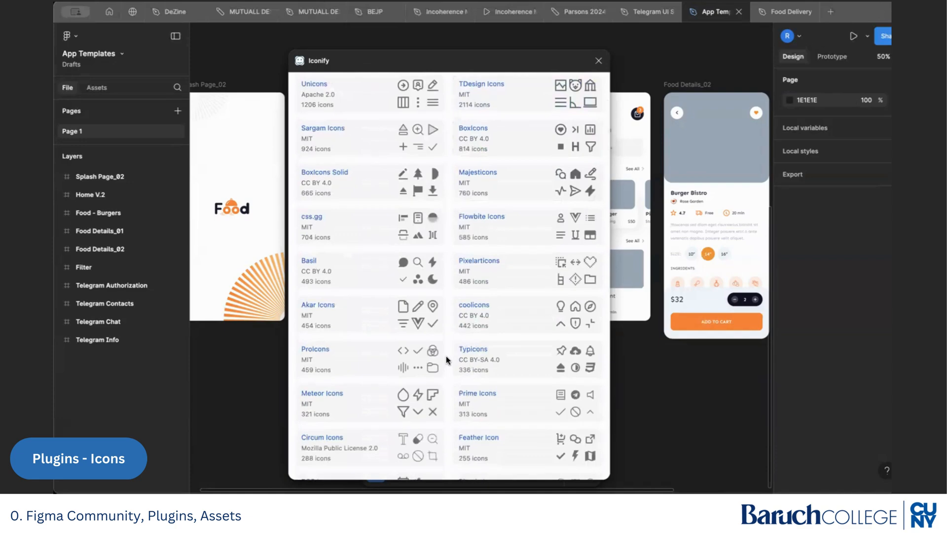
scroll(446, 356, down, 3)
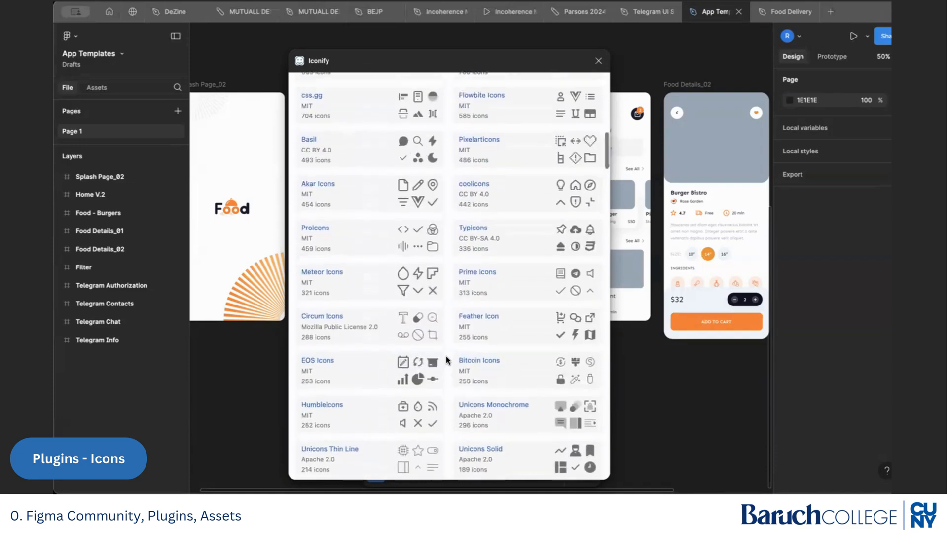
scroll(435, 247, up, 20)
click(401, 104)
text(search)
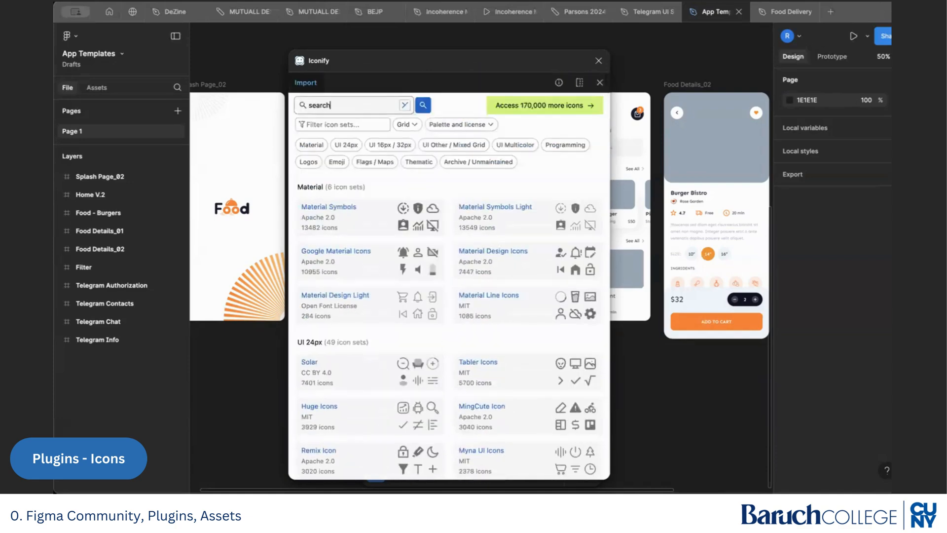
key(Return)
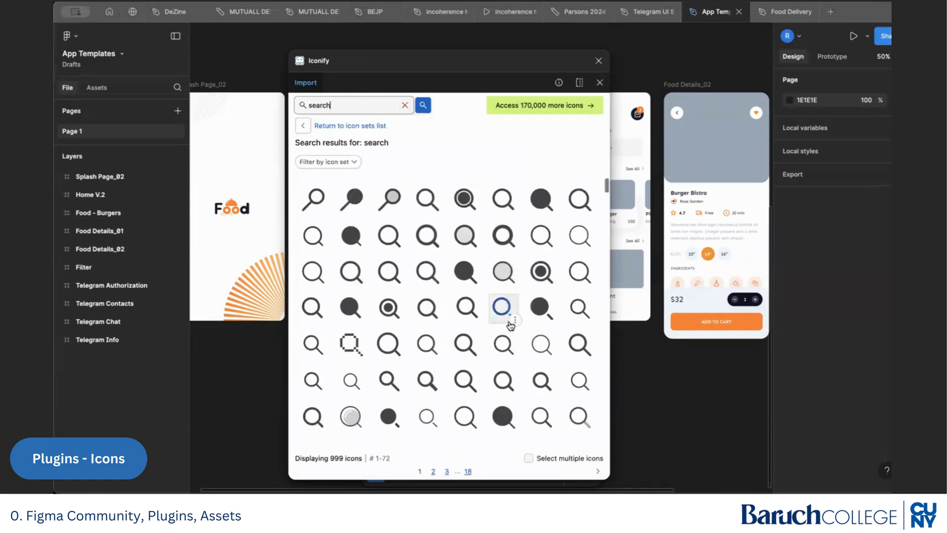
Step: Import the pixelated magnifying glass icon both as a frame and as a component, and close Iconify
scroll(510, 325, down, 3)
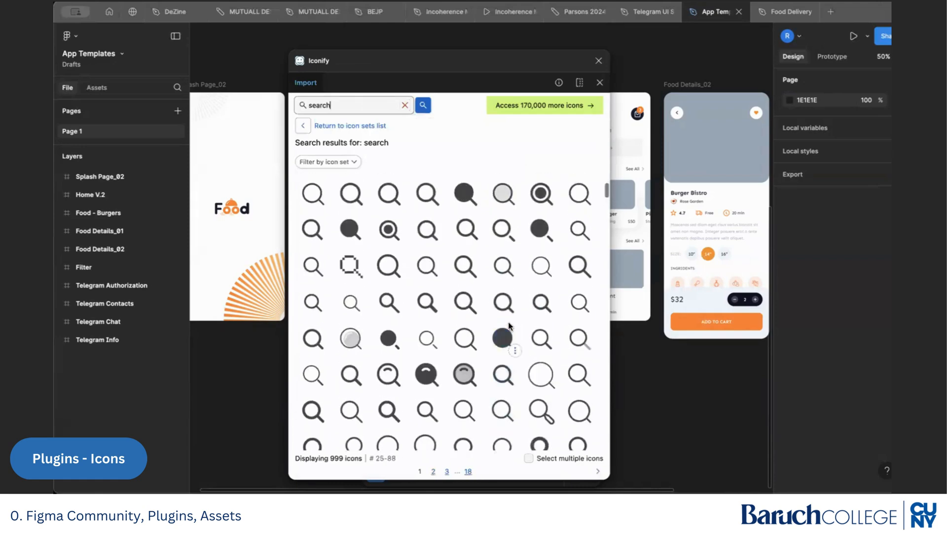
scroll(509, 325, up, 1)
click(351, 301)
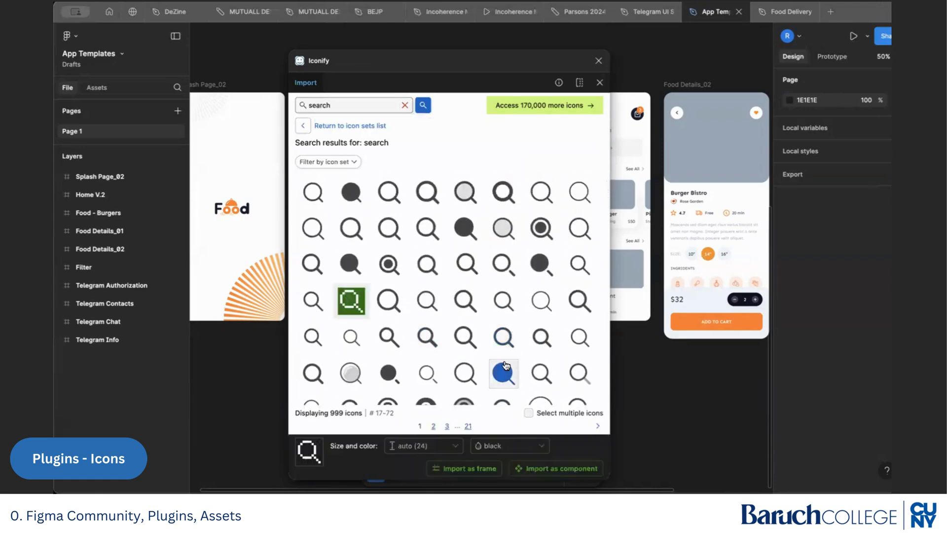
scroll(506, 366, down, 1)
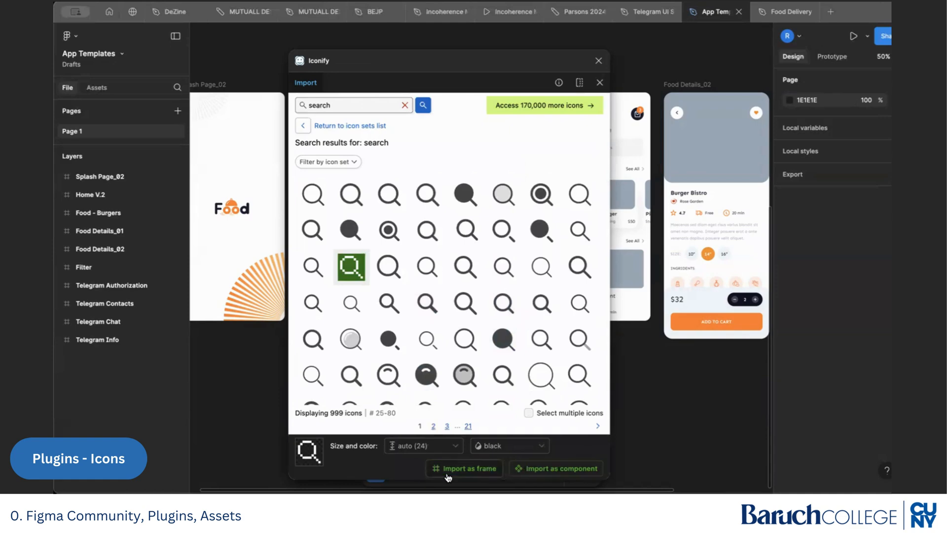
click(483, 475)
click(538, 471)
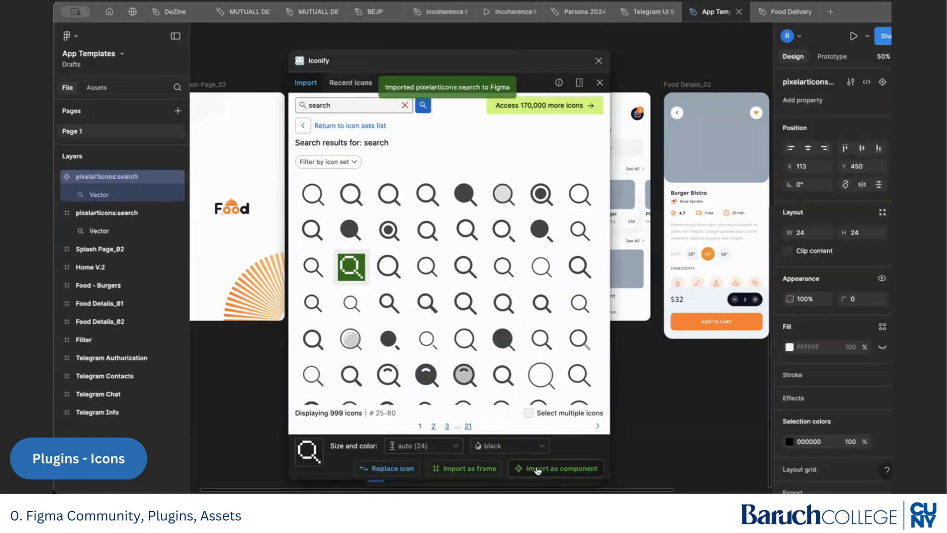
click(674, 431)
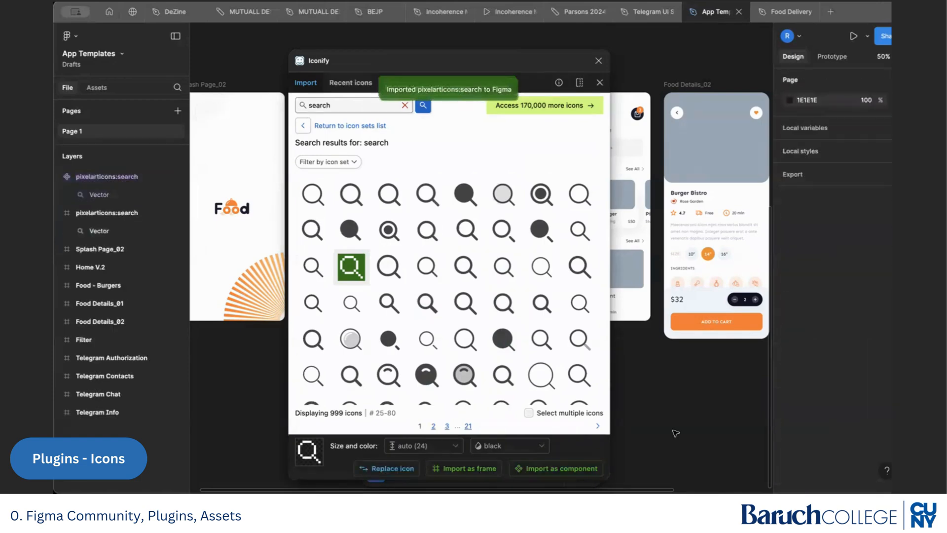
click(599, 61)
Step: Move the imported search component and the search vector out of the Food Details_01 frame onto the empty canvas below it
scroll(553, 173, down, 5)
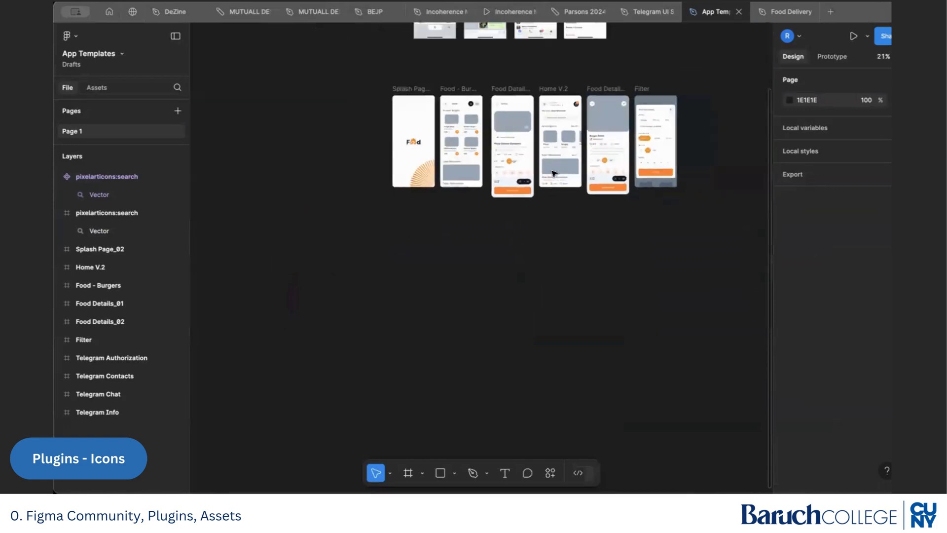
scroll(554, 172, down, 3)
scroll(502, 218, up, 5)
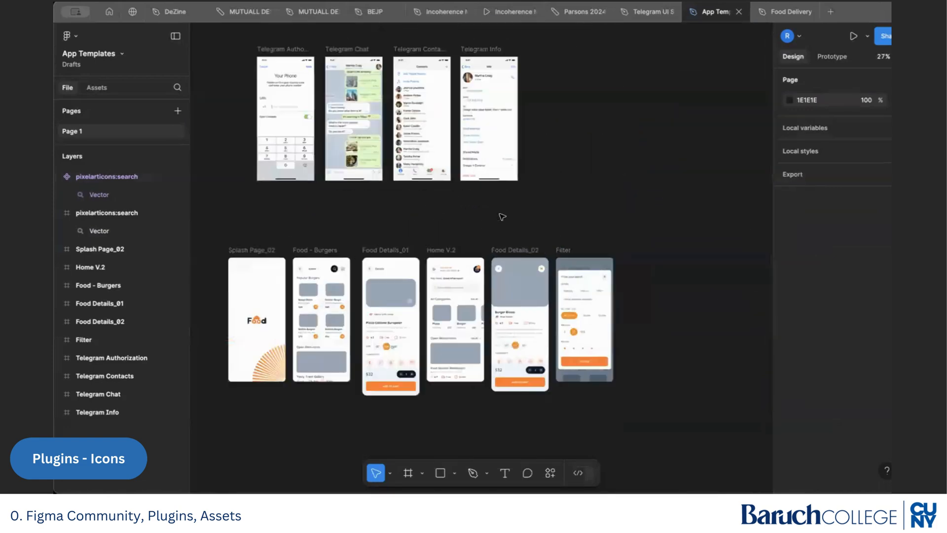
scroll(502, 217, up, 10)
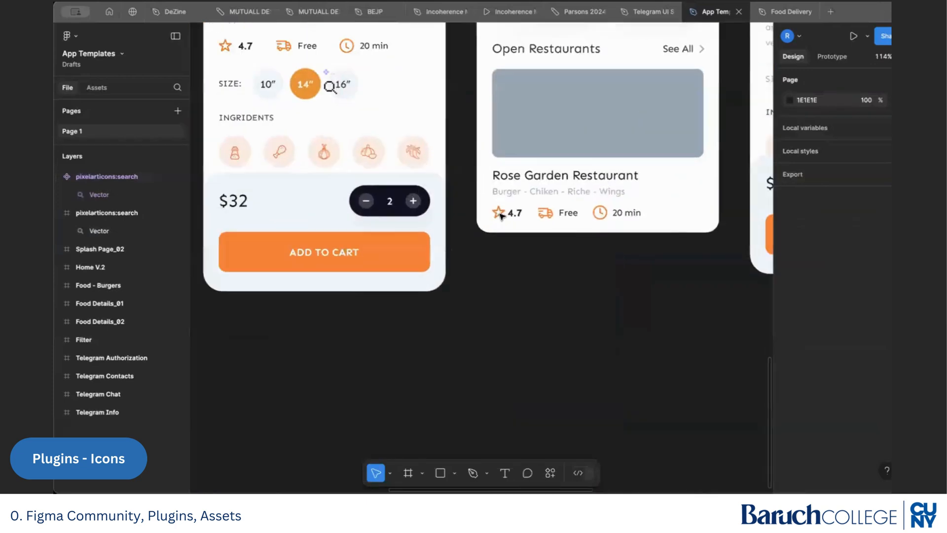
scroll(502, 215, down, 4)
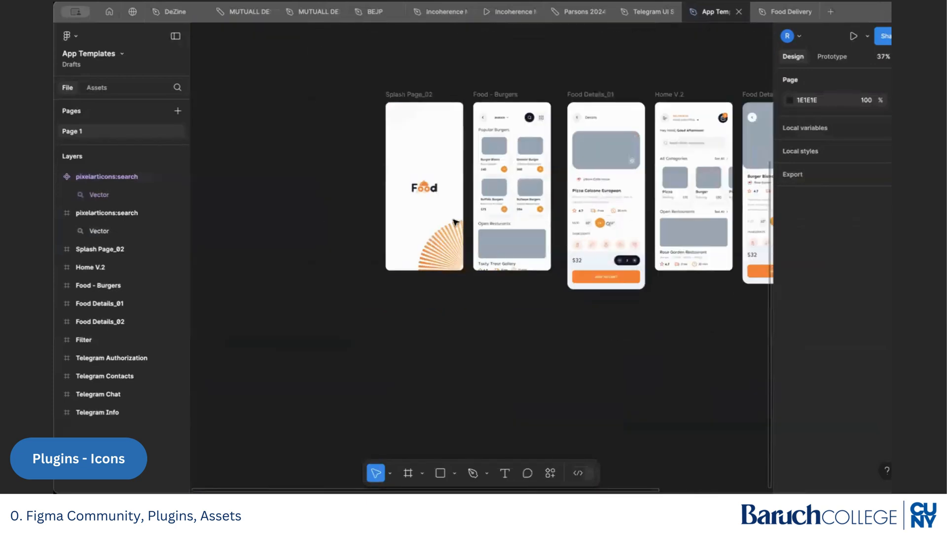
click(126, 177)
scroll(630, 179, up, 3)
scroll(630, 179, up, 5)
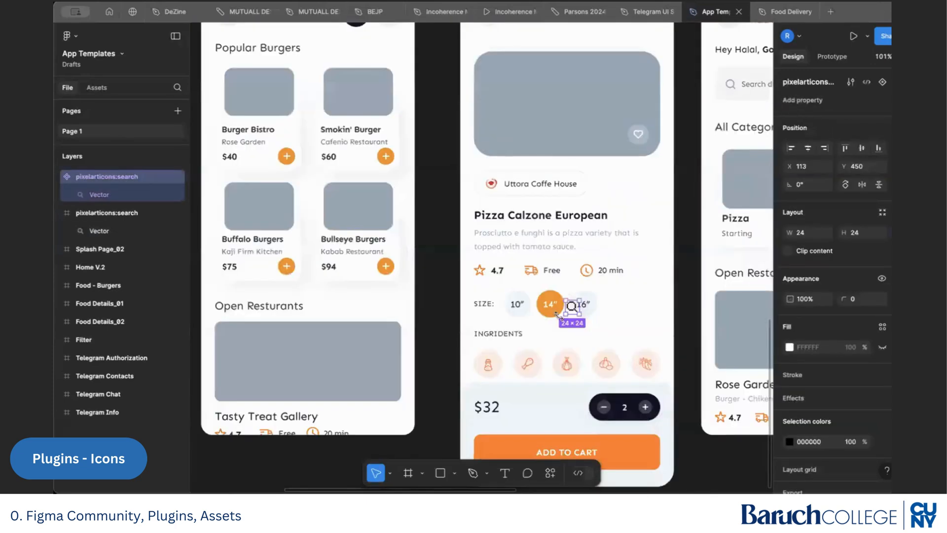
scroll(602, 247, down, 3)
scroll(572, 317, up, 2)
scroll(572, 317, down, 1)
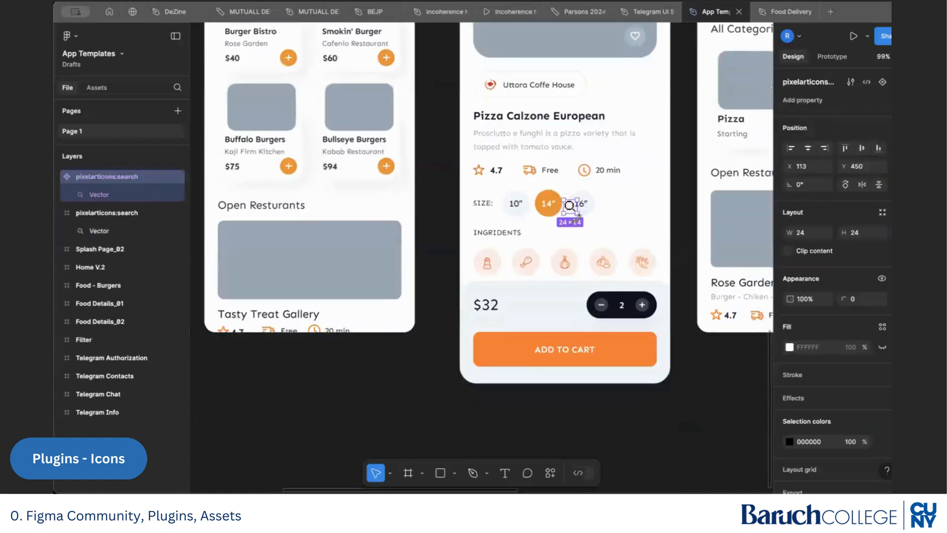
drag(574, 210, 351, 426)
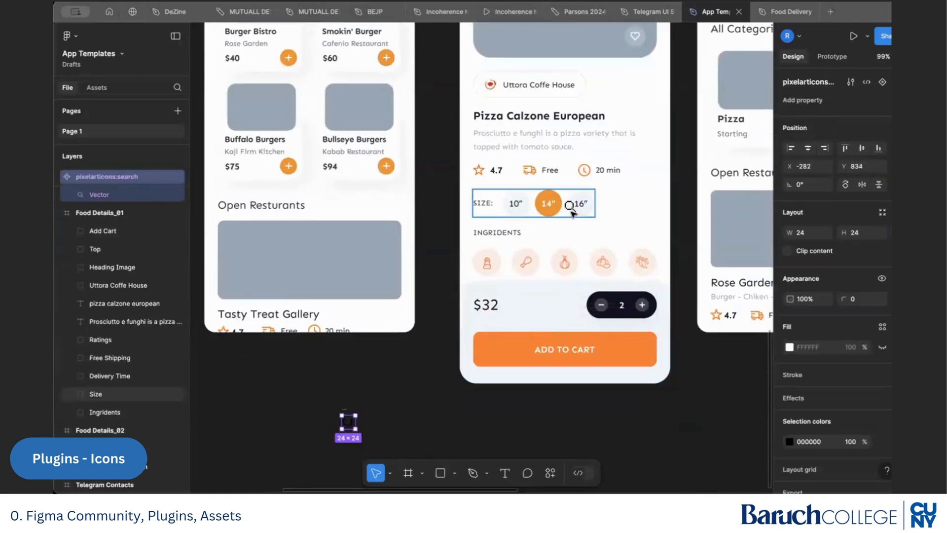
drag(570, 210, 382, 423)
Step: Draw a section about 474 × 608 on the empty canvas below the food frames and name it Icons
scroll(383, 423, down, 5)
scroll(383, 423, left, 2)
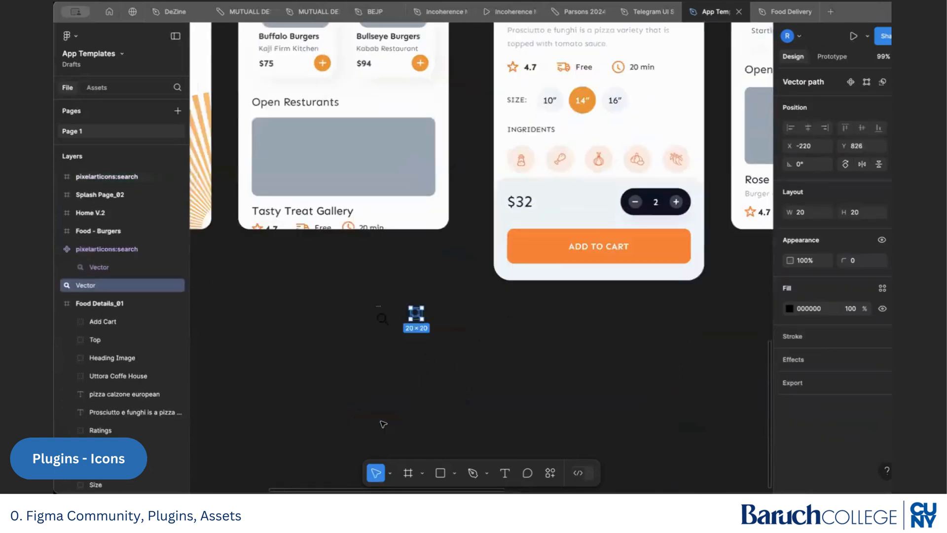
click(422, 473)
click(436, 432)
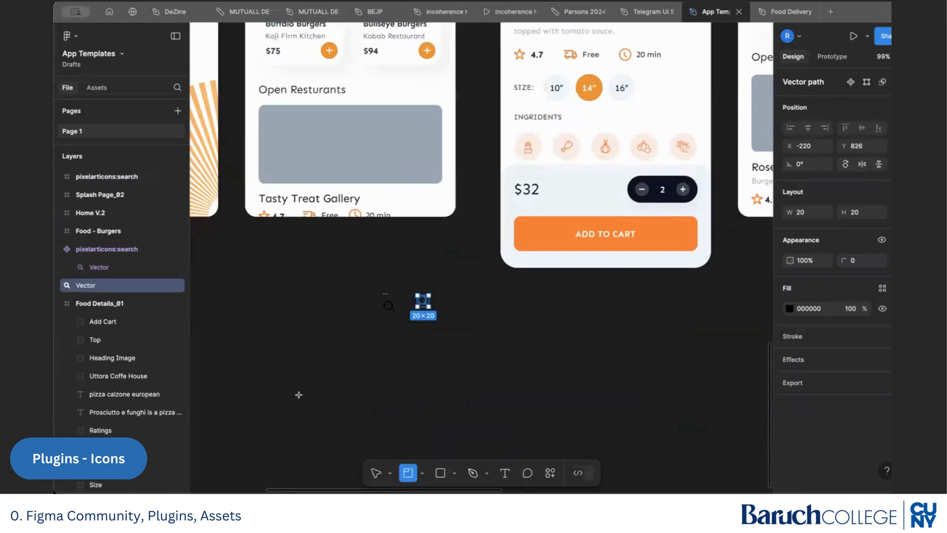
scroll(282, 252, down, 5)
scroll(281, 252, left, 2)
mouse_move(252, 218)
mouse_down()
mouse_move(482, 387)
mouse_move(493, 476)
mouse_move(519, 441)
mouse_up()
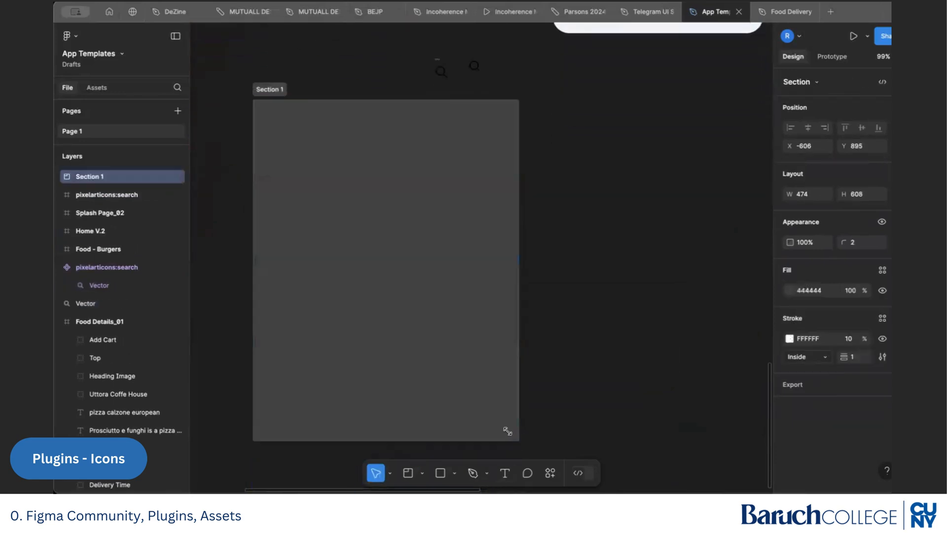
double_click(270, 89)
text(Icons)
key(Return)
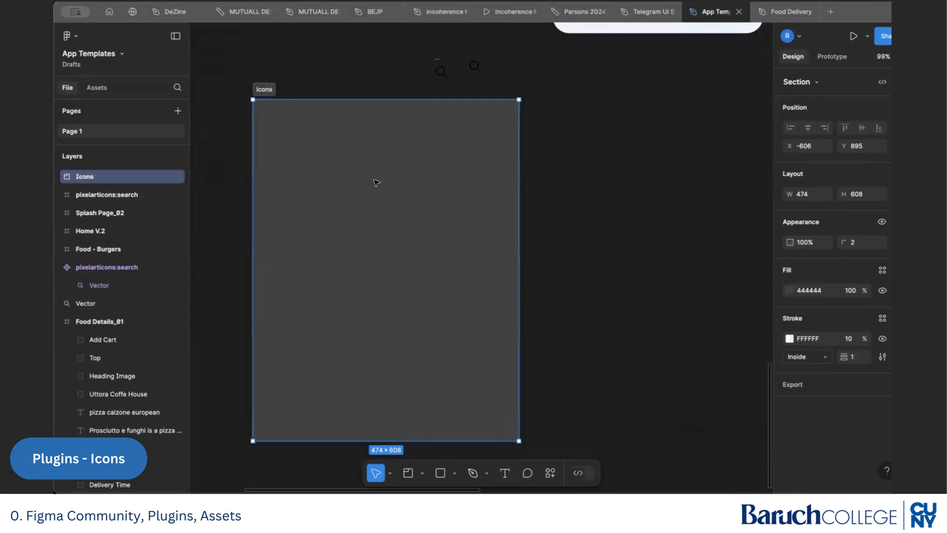
Step: Fill the Icons section with light gray CECECE and move the search component and the loose search vector into it side by side
click(790, 290)
drag(640, 261, 638, 240)
click(574, 103)
drag(441, 71, 310, 143)
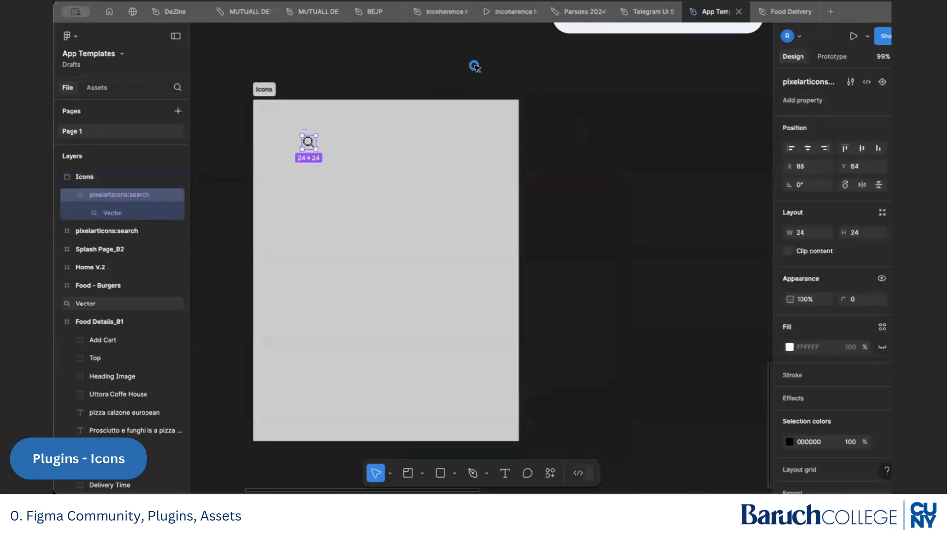
drag(475, 66, 339, 144)
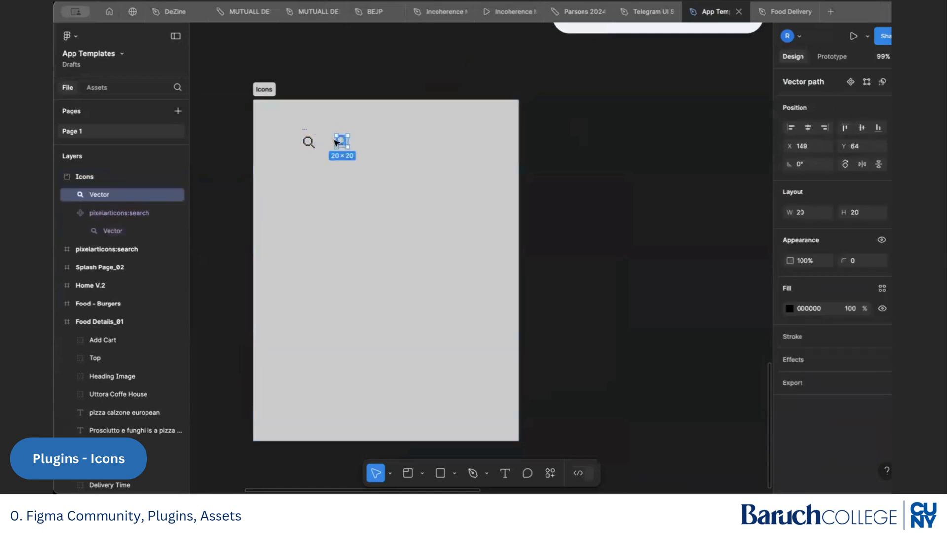
Step: Compare the search component with the loose search vector in the Icons section
scroll(283, 170, up, 5)
click(284, 170)
scroll(293, 229, up, 5)
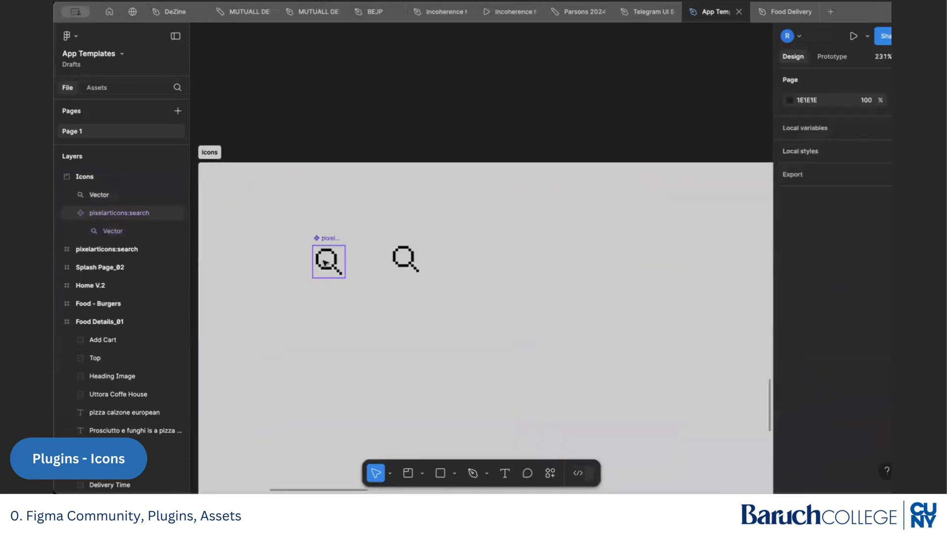
click(333, 255)
click(370, 267)
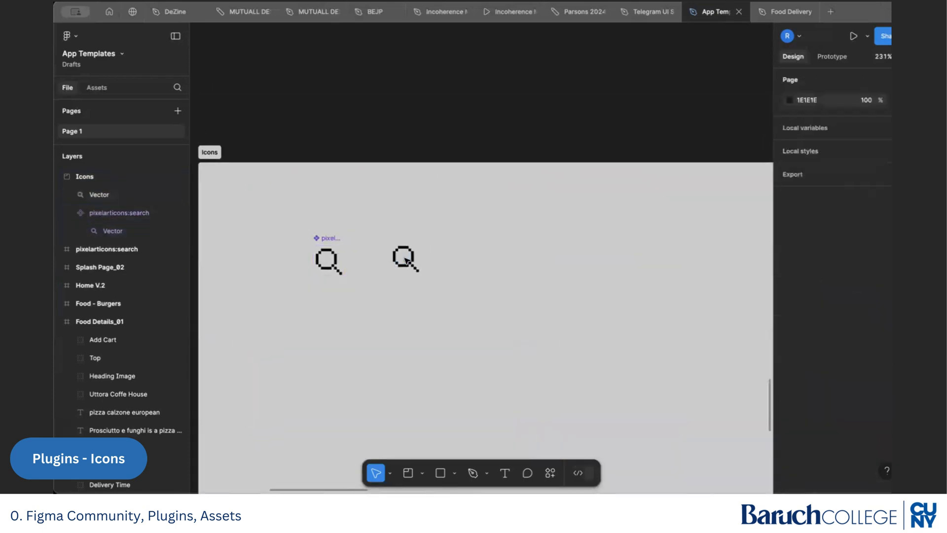
click(413, 267)
scroll(413, 267, down, 5)
scroll(416, 262, up, 4)
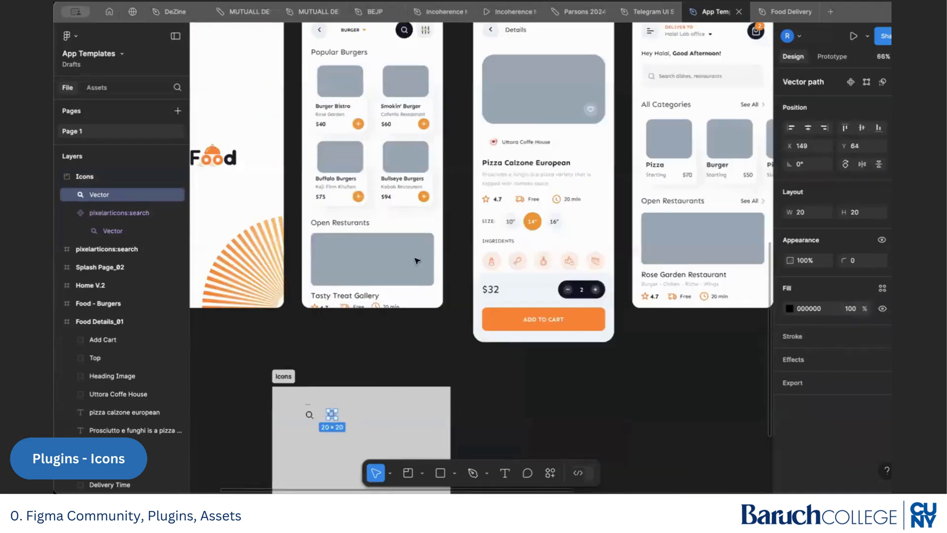
Step: Find the leftover empty pixelarticons:search frame over the Food Details_01 size options and delete it
scroll(416, 261, up, 4)
scroll(416, 261, right, 1)
scroll(416, 261, right, 5)
scroll(416, 261, up, 1)
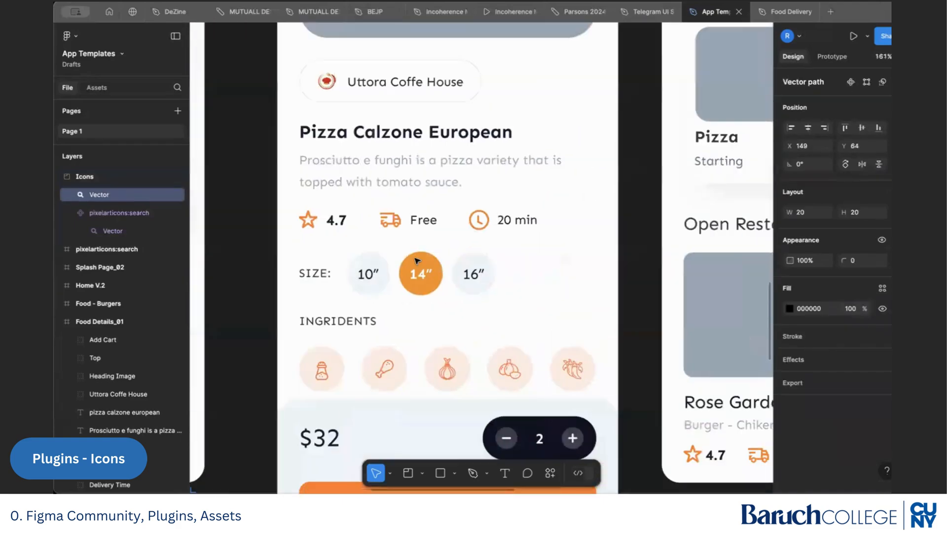
scroll(417, 260, up, 10)
scroll(417, 261, down, 15)
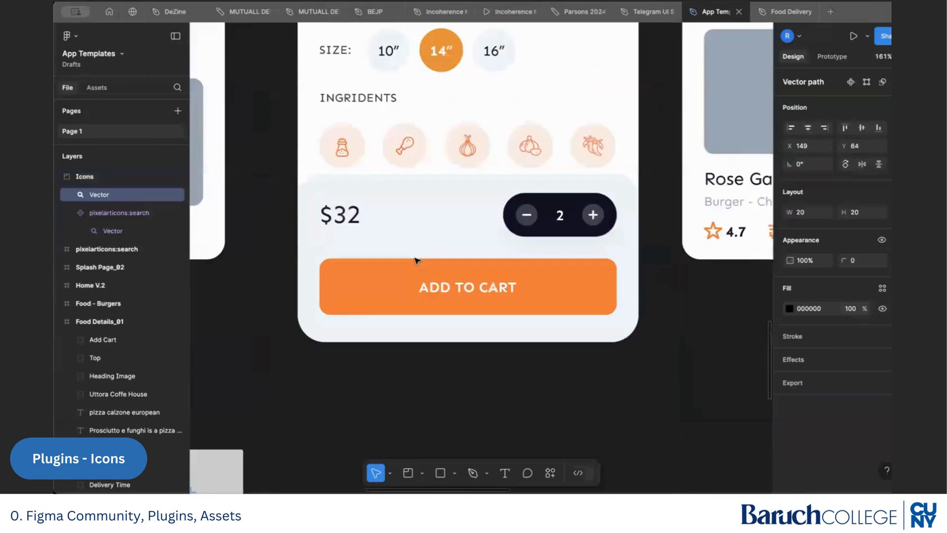
scroll(416, 260, right, 10)
scroll(417, 260, down, 5)
scroll(417, 261, left, 3)
click(130, 249)
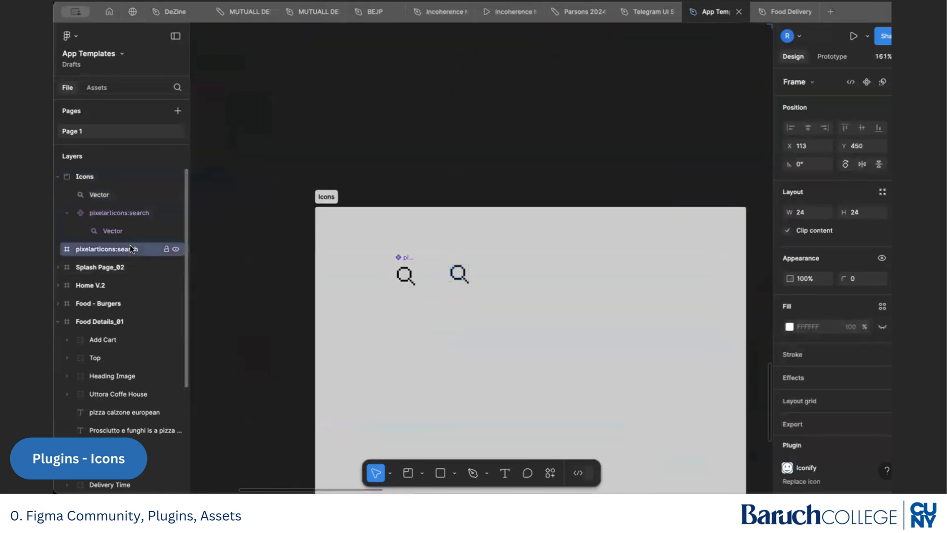
scroll(427, 237, down, 5)
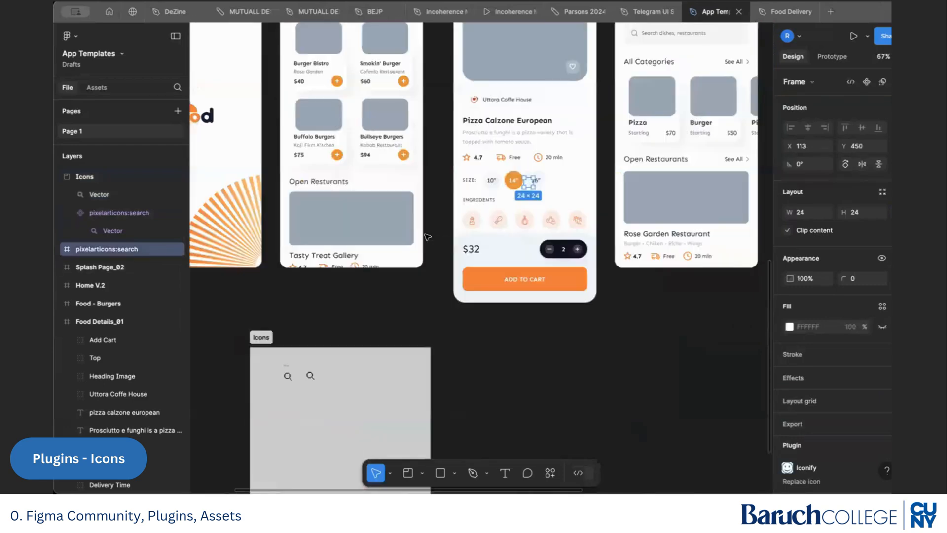
key(Delete)
Step: Reposition the search component level with the loose vector in the Icons section, at X 87, Y 62
scroll(358, 352, up, 15)
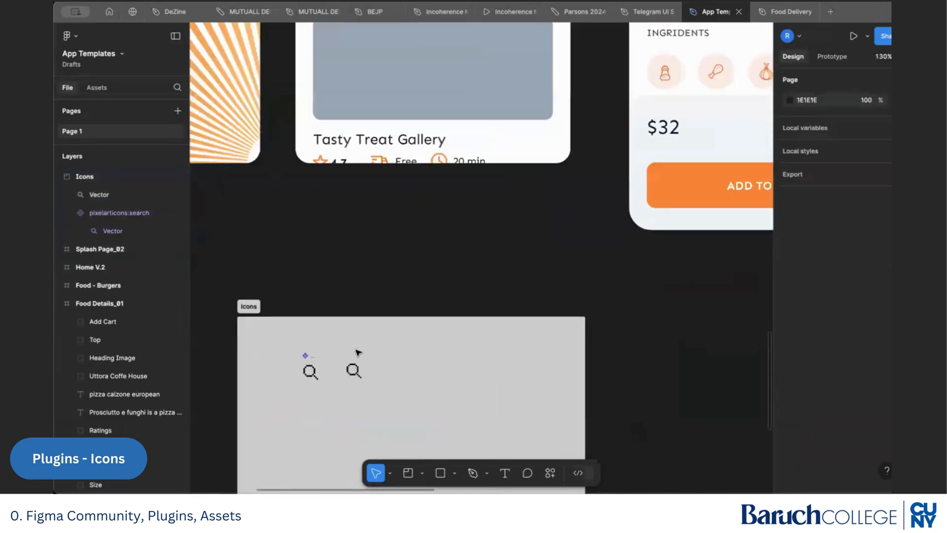
drag(483, 336, 486, 313)
click(574, 314)
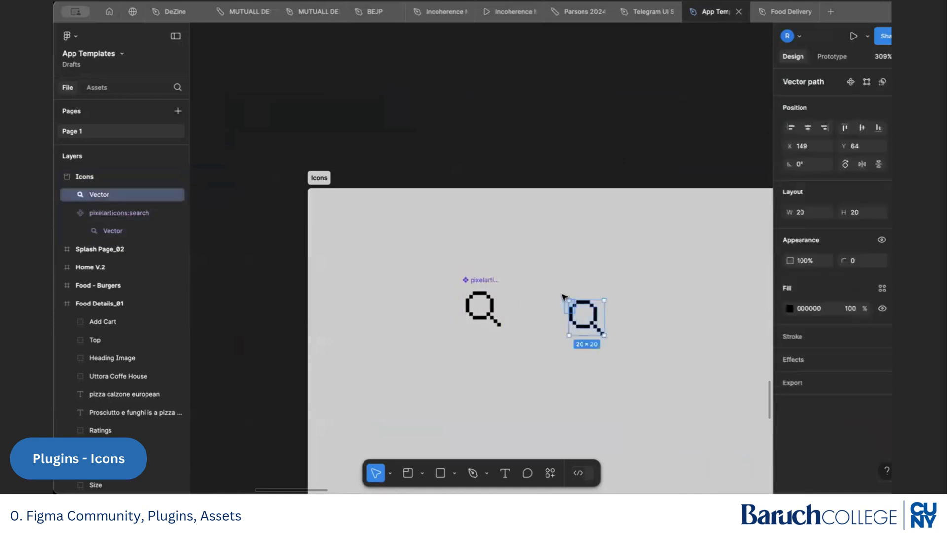
click(614, 291)
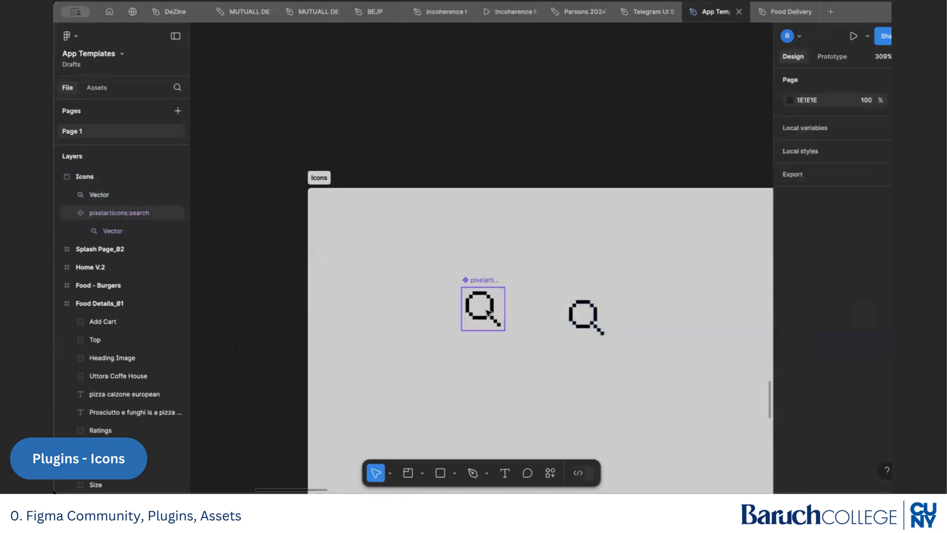
mouse_move(482, 309)
mouse_down()
mouse_move(468, 318)
mouse_move(487, 321)
mouse_up()
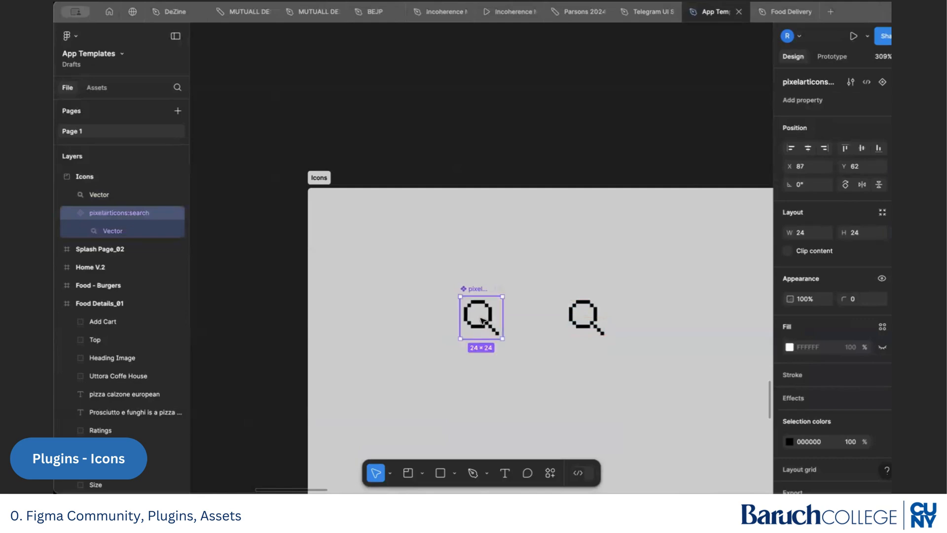
scroll(482, 325, up, 2)
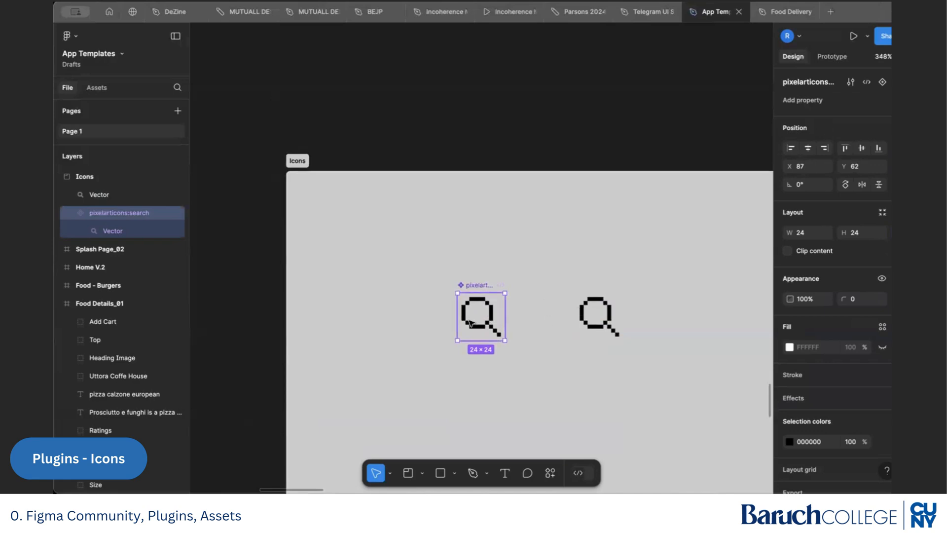
Step: Inspect the vector inside the search component and shrink the loose search vector to about 17 × 18
double_click(487, 323)
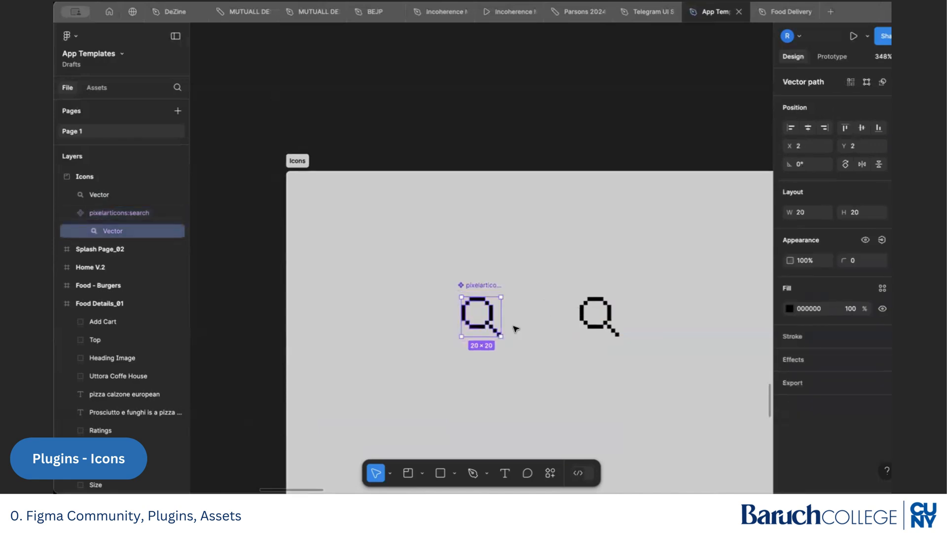
click(530, 325)
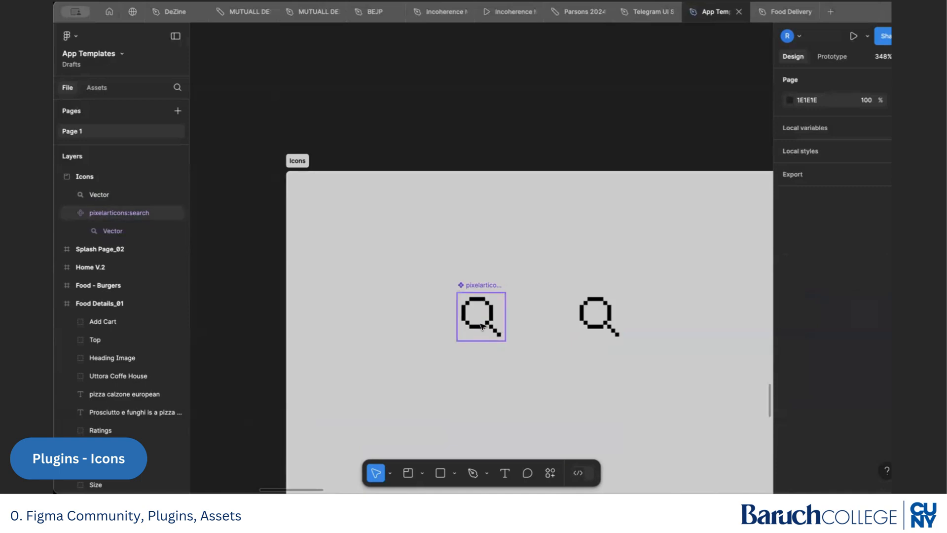
click(605, 328)
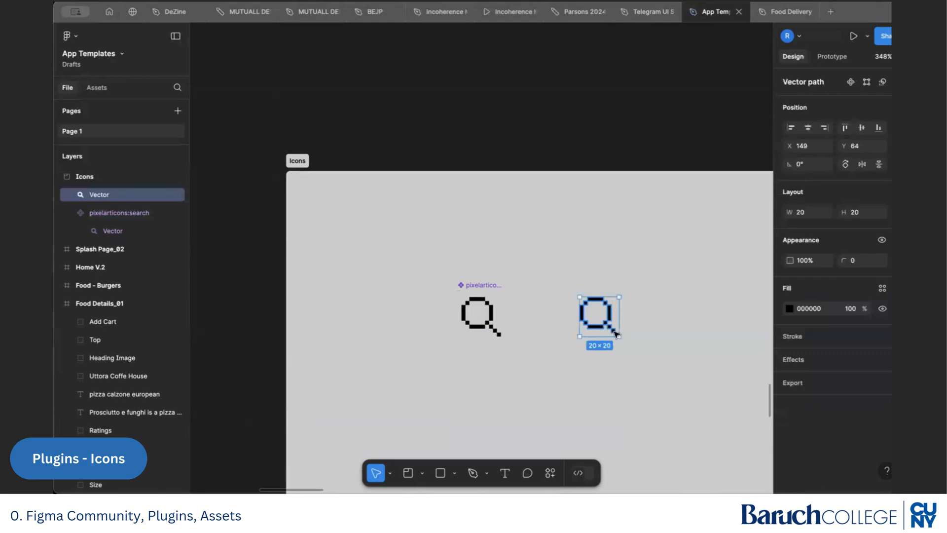
drag(619, 337, 614, 334)
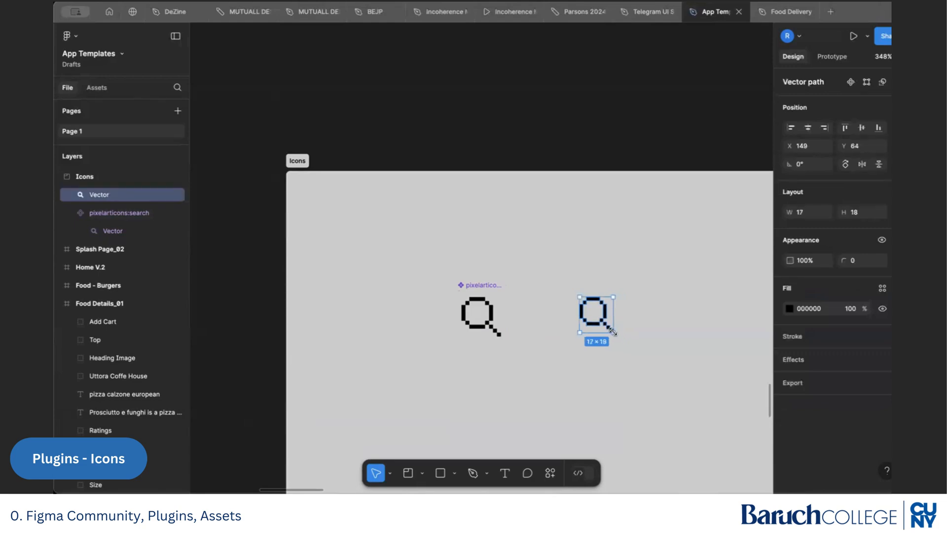
Step: Run the Iconify plugin again with the Icons section selected
scroll(615, 335, right, 1)
click(613, 336)
right_click(613, 337)
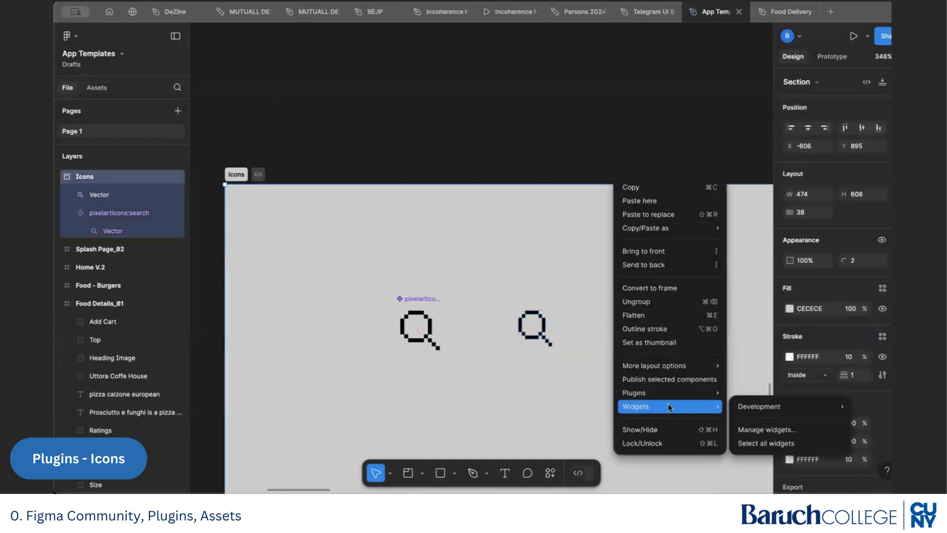
mouse_move(691, 393)
click(759, 333)
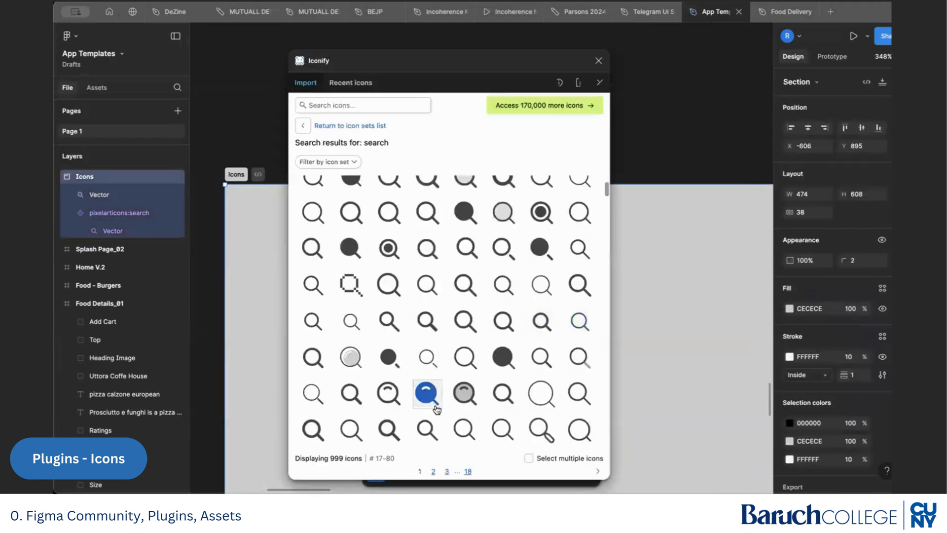
Step: Import the pixelated magnifying glass from the search results into the Icons section as a frame, and close Iconify
scroll(442, 433, down, 3)
scroll(442, 433, up, 10)
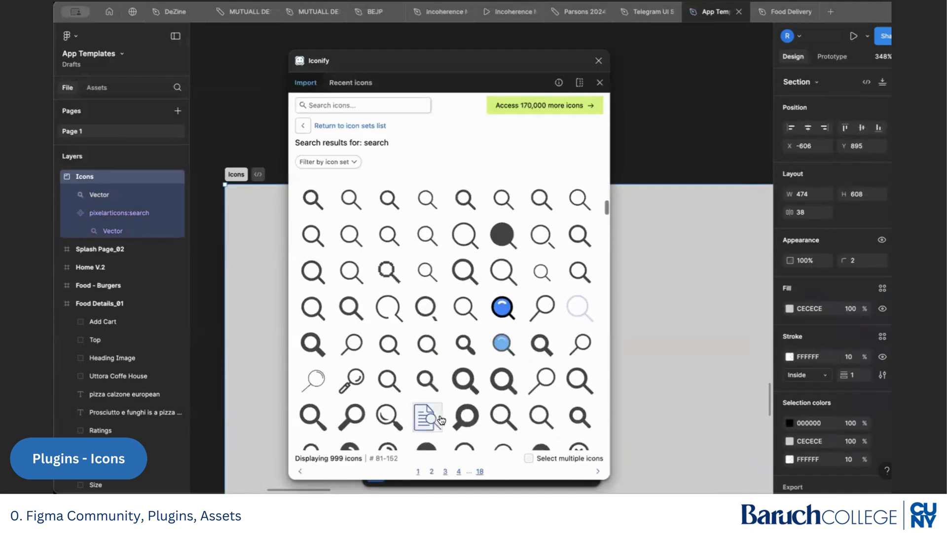
scroll(434, 417, up, 4)
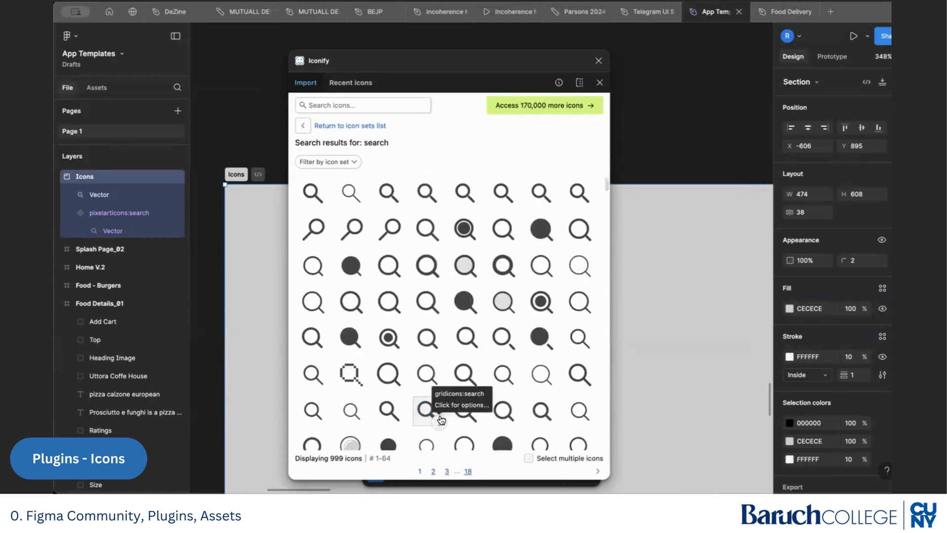
scroll(434, 410, down, 1)
click(345, 325)
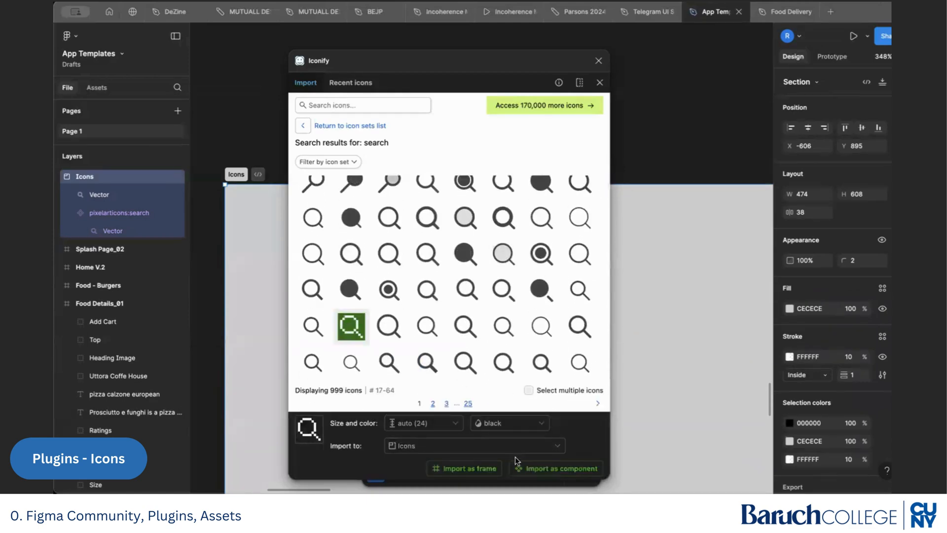
click(468, 469)
click(599, 61)
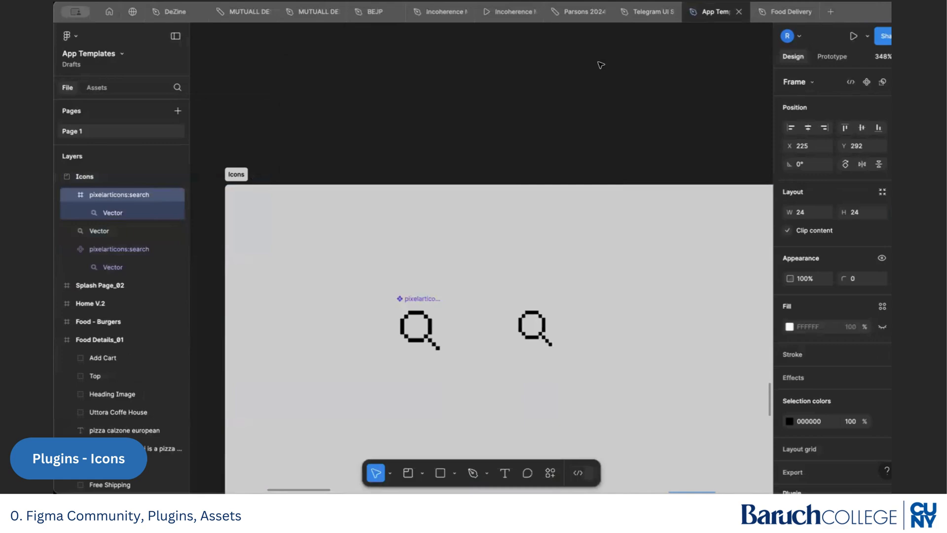
Step: Move the imported search frame beside the loose vector at X 199, Y 76 and shrink it to 14 × 14
scroll(452, 273, down, 5)
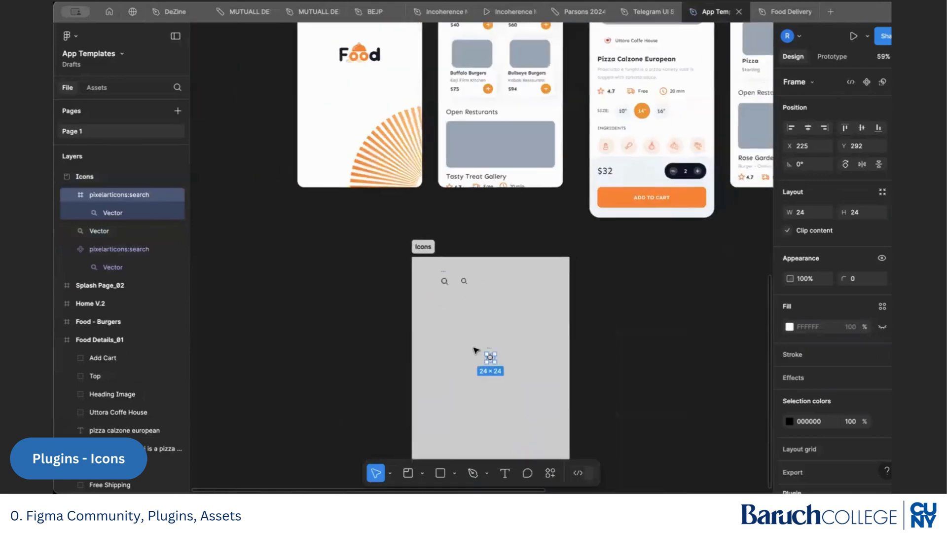
scroll(474, 350, up, 5)
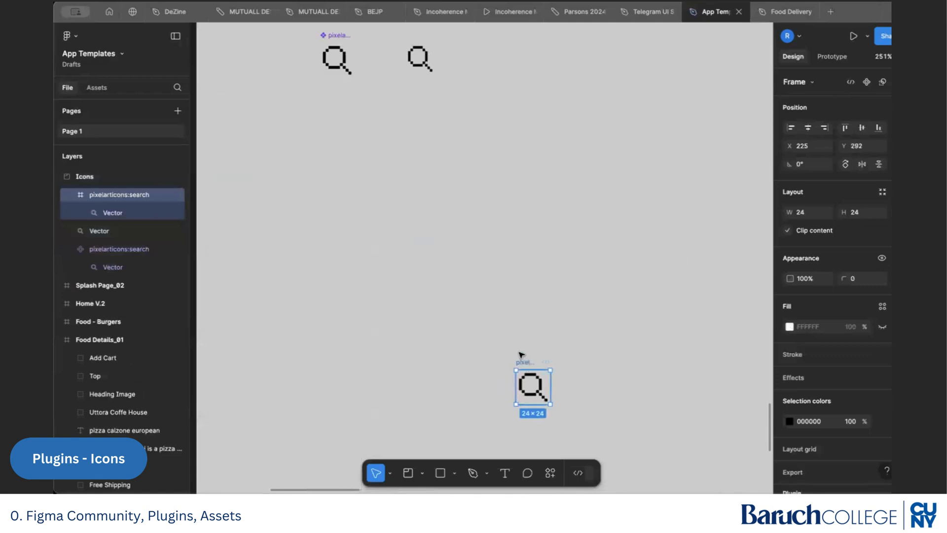
drag(520, 355, 484, 59)
scroll(474, 93, up, 4)
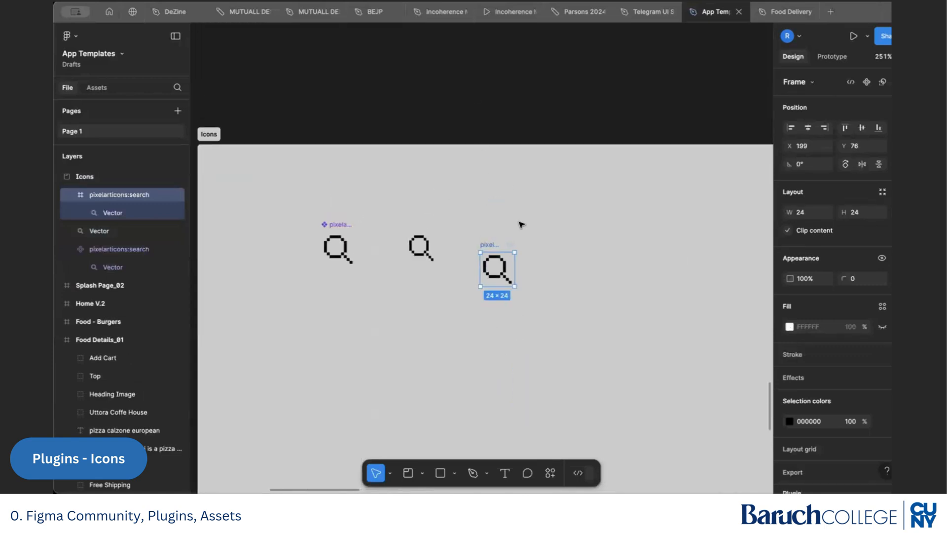
drag(512, 285, 491, 271)
key(Escape)
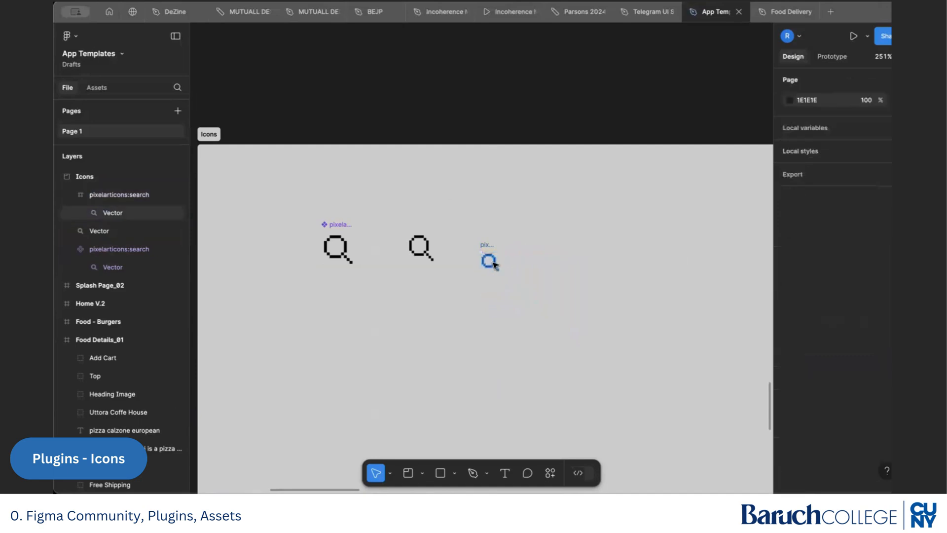
Step: Cut the magnifying glass vector out of the shrunken search frame and paste it directly into the Icons section
click(495, 265)
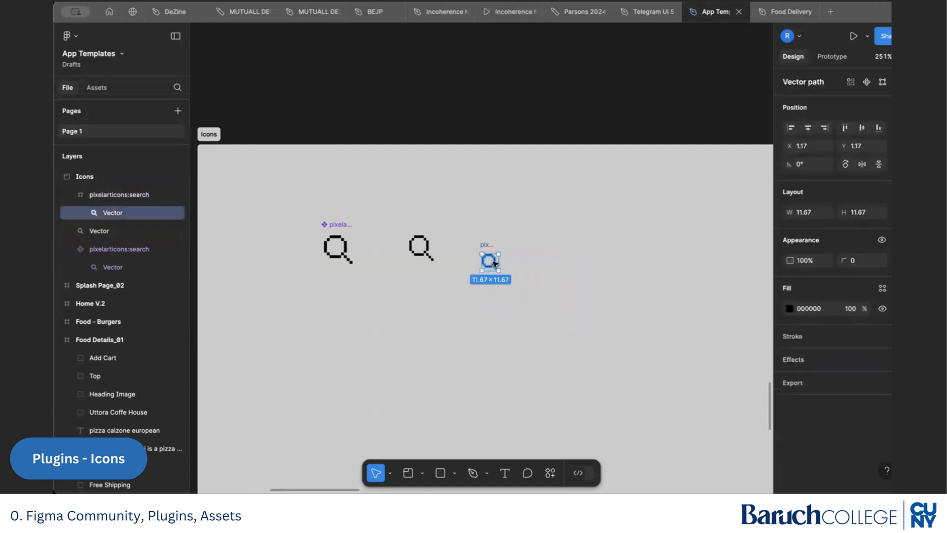
key(super+x)
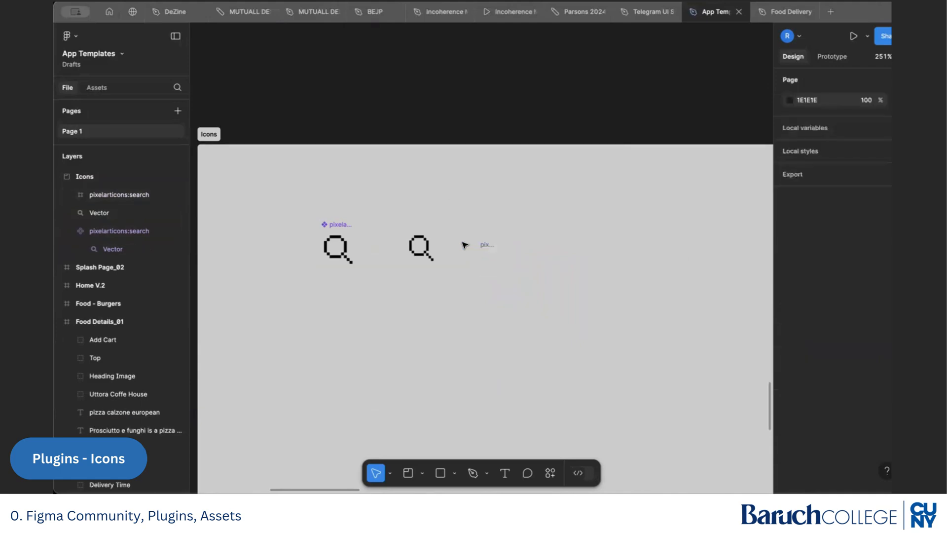
key(super+v)
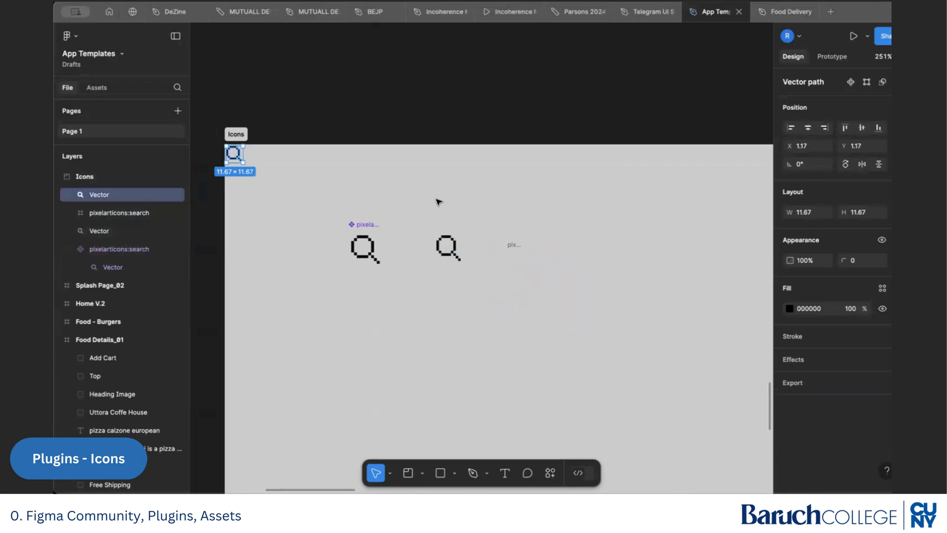
Step: Delete the emptied search frame and the magnifying glass vector pasted in the corner of the Icons section
click(513, 249)
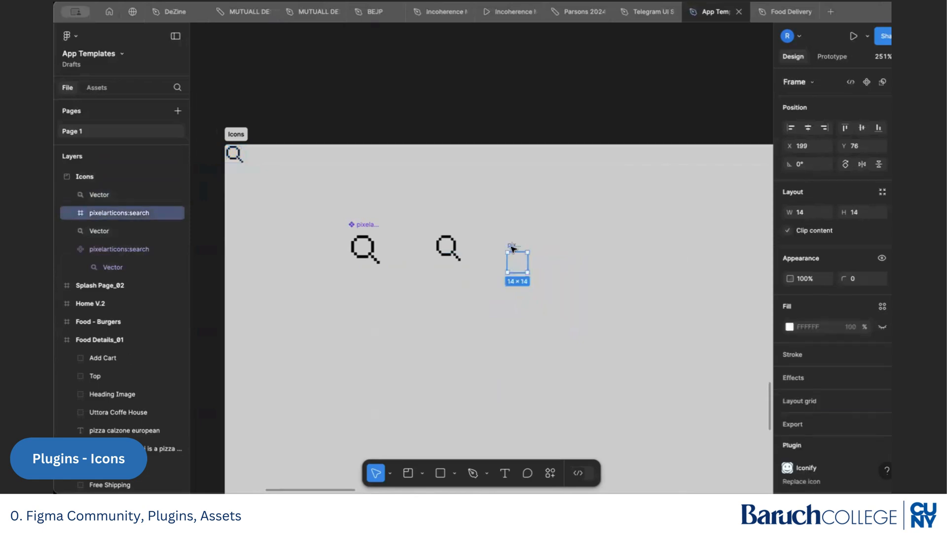
key(Delete)
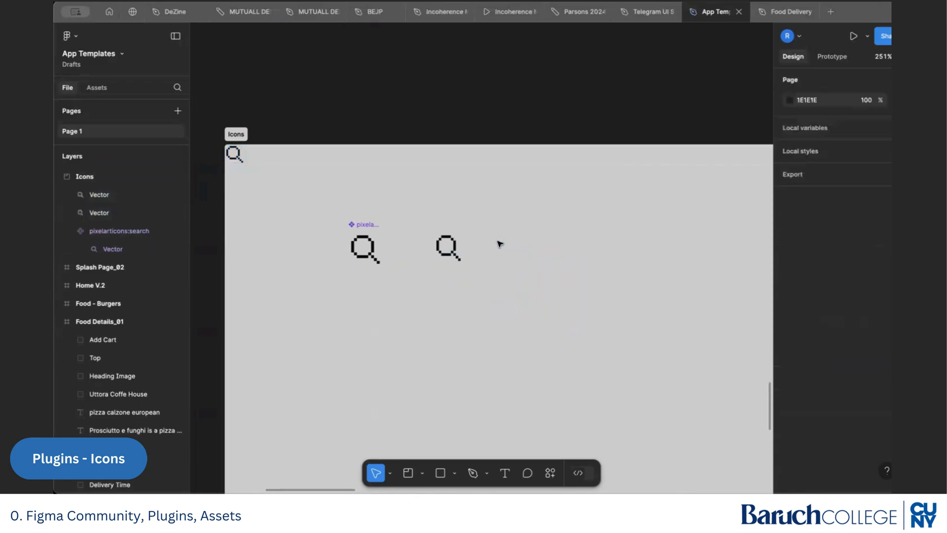
click(236, 162)
click(234, 153)
key(Delete)
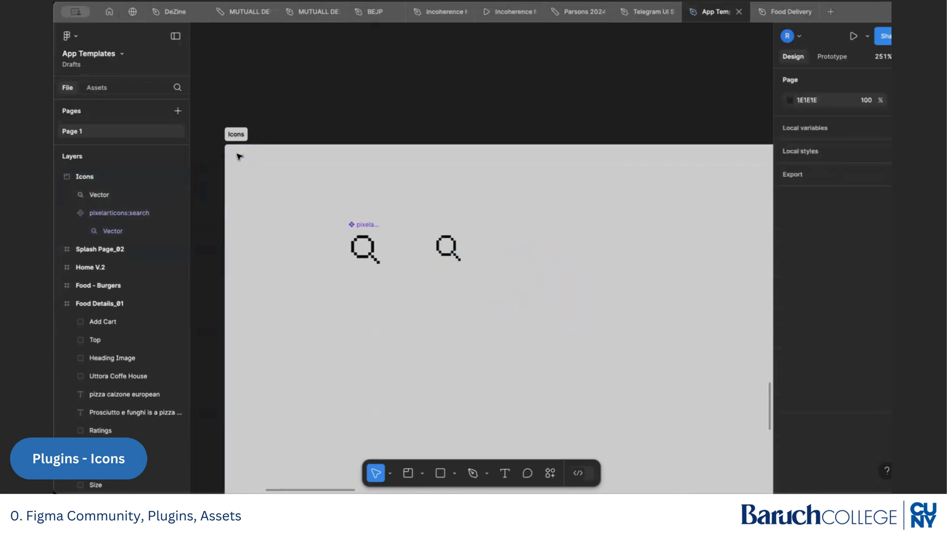
Step: Search the plugins and widgets for Shaper and run the Shaper plugin
click(550, 473)
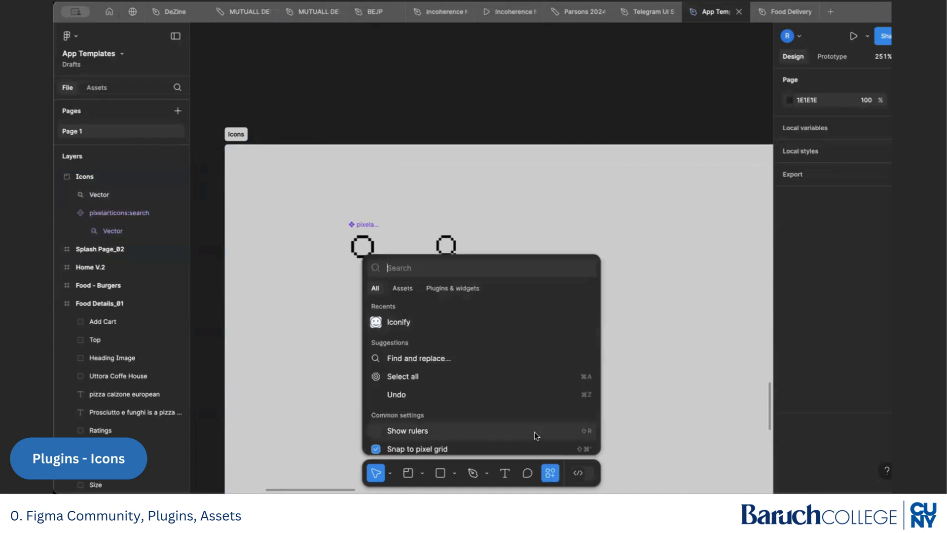
click(449, 286)
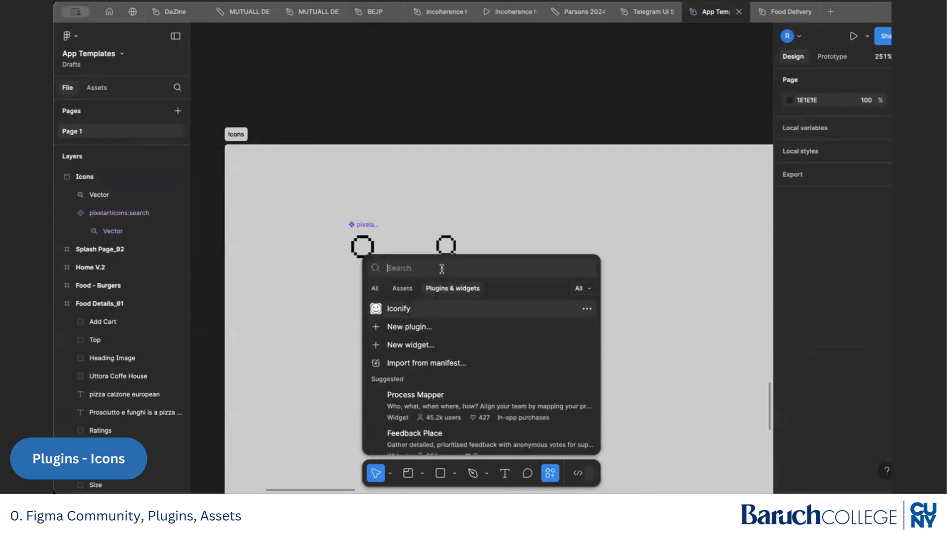
text(Shaper)
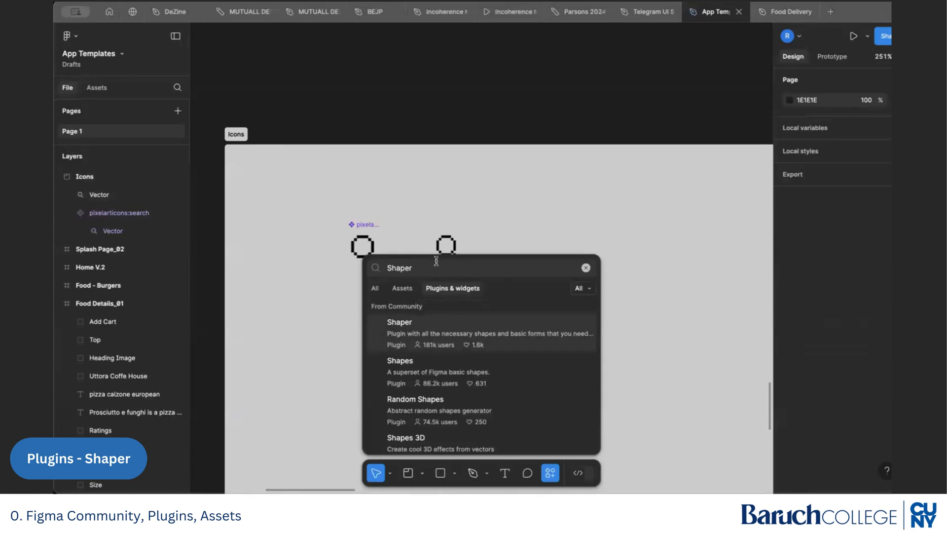
click(430, 329)
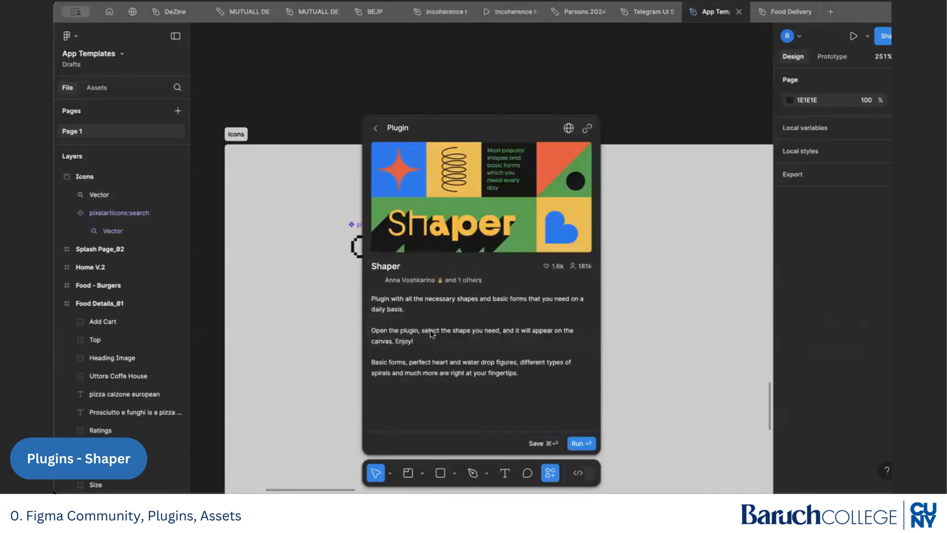
click(580, 443)
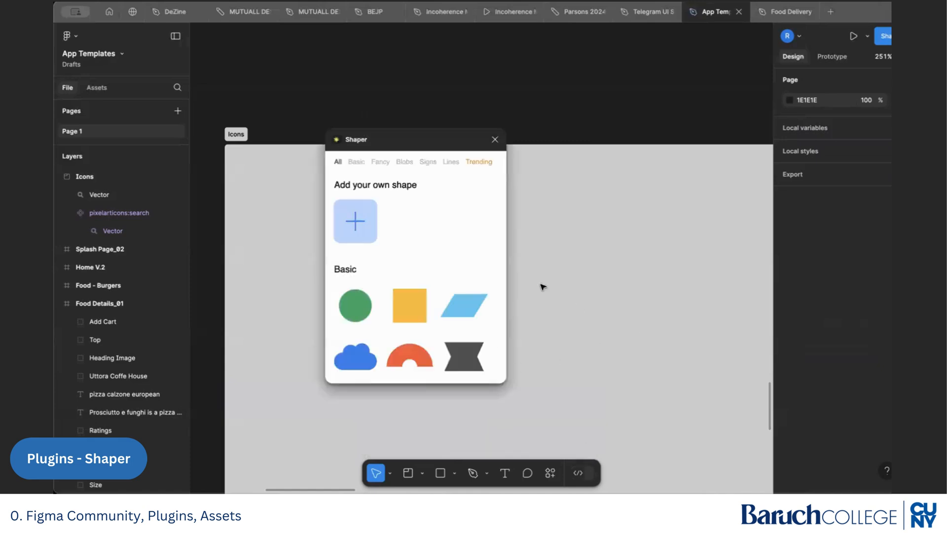
Step: Look through Shaper's shape categories, insert the rainbow shape from the Basic category, and close the plugin
scroll(450, 256, down, 1)
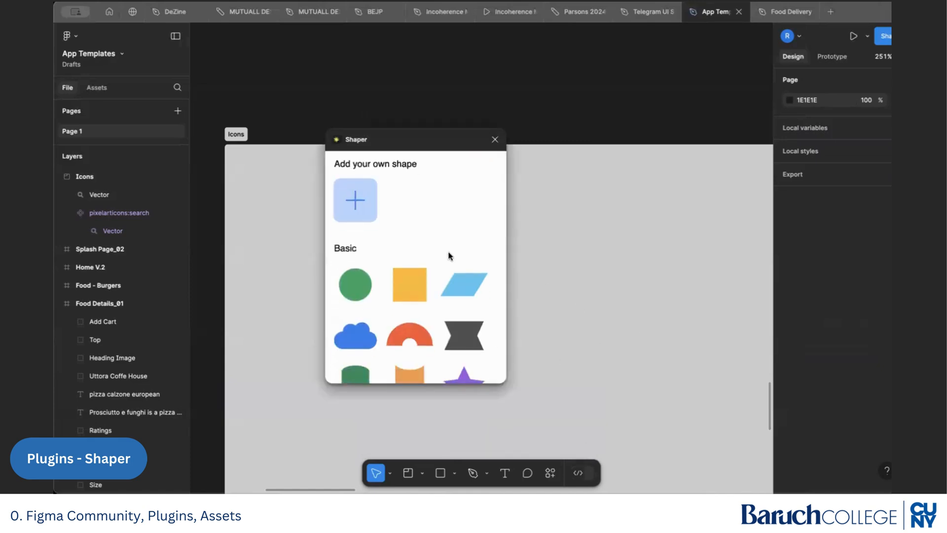
scroll(450, 256, down, 5)
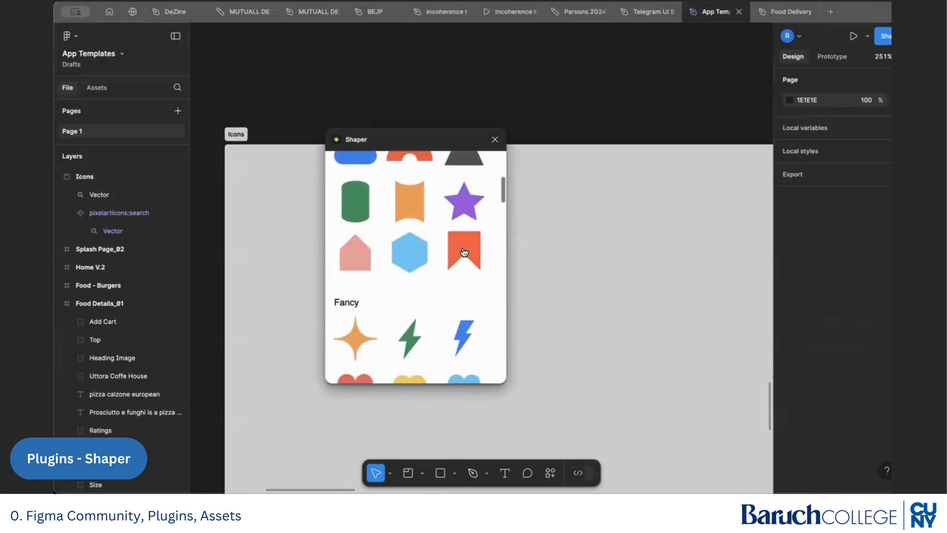
scroll(464, 252, down, 15)
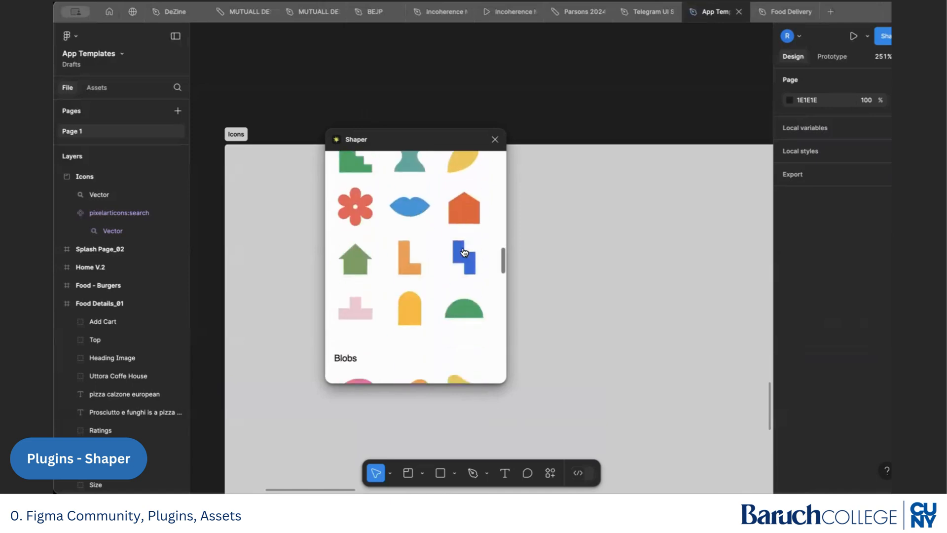
scroll(463, 252, down, 2)
scroll(386, 273, down, 7)
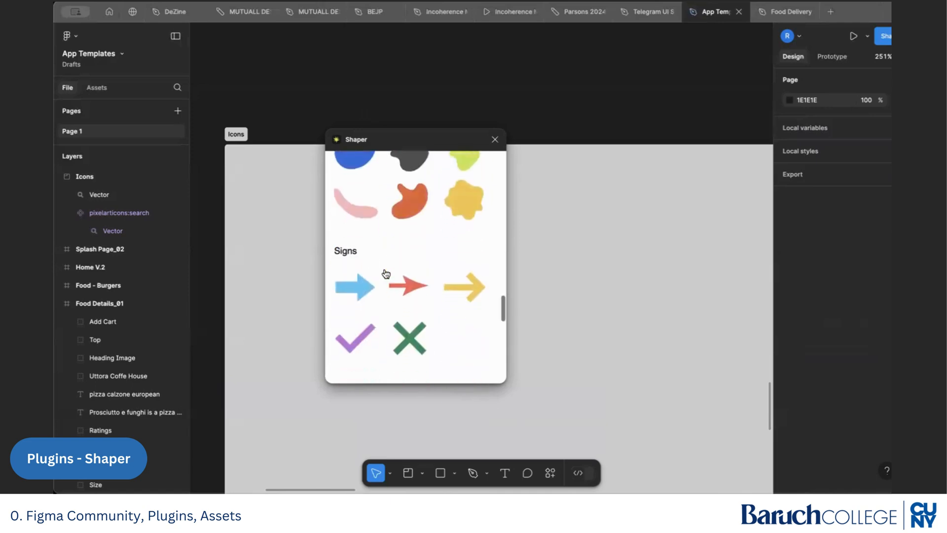
scroll(386, 273, down, 5)
scroll(383, 299, up, 20)
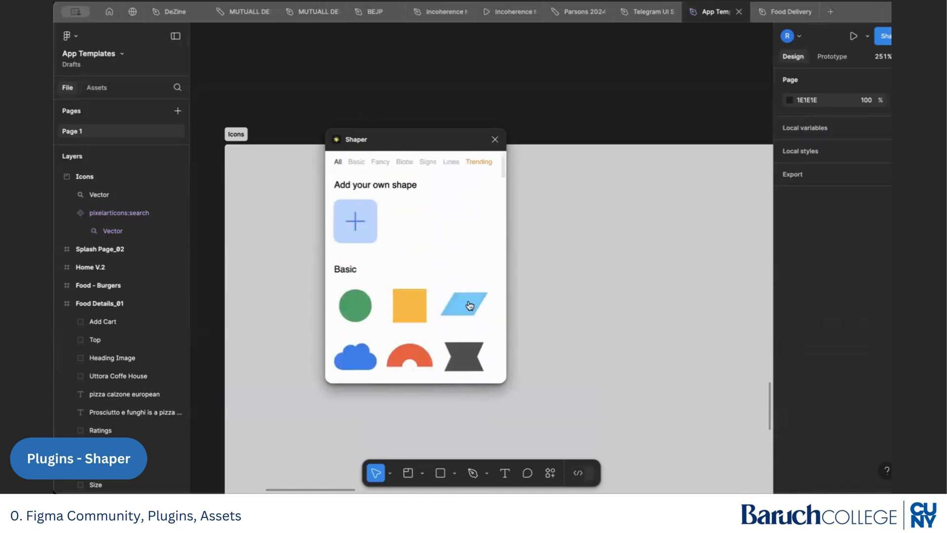
scroll(469, 306, down, 3)
scroll(444, 301, up, 1)
click(412, 299)
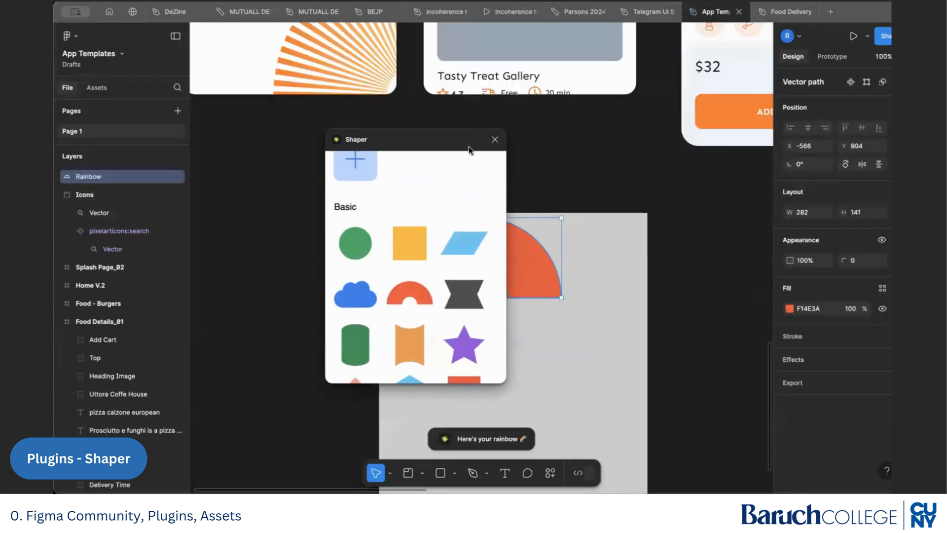
click(495, 139)
Step: Place the rainbow shape inside the Icons section below the search icons and shrink it to about 66 × 33
drag(518, 295, 605, 348)
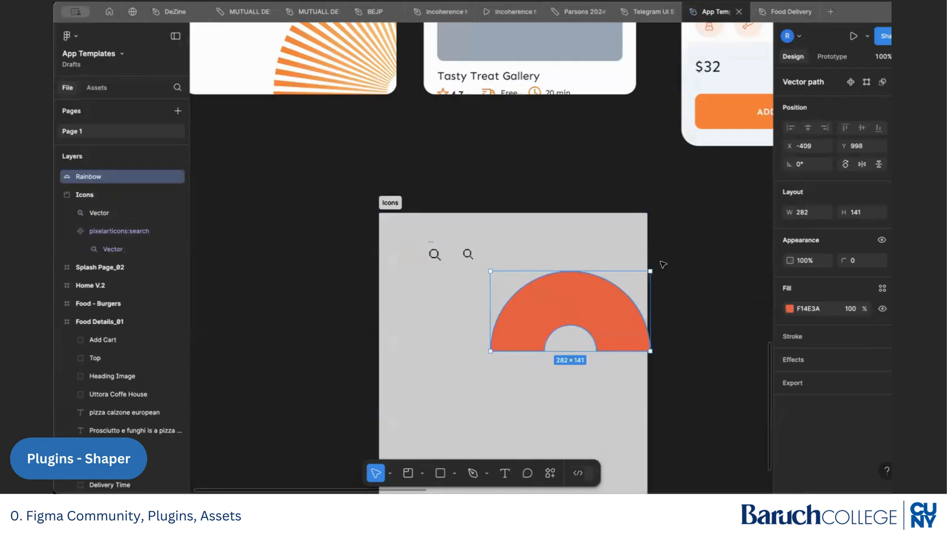
drag(650, 272, 524, 331)
scroll(525, 332, up, 1)
scroll(525, 331, up, 5)
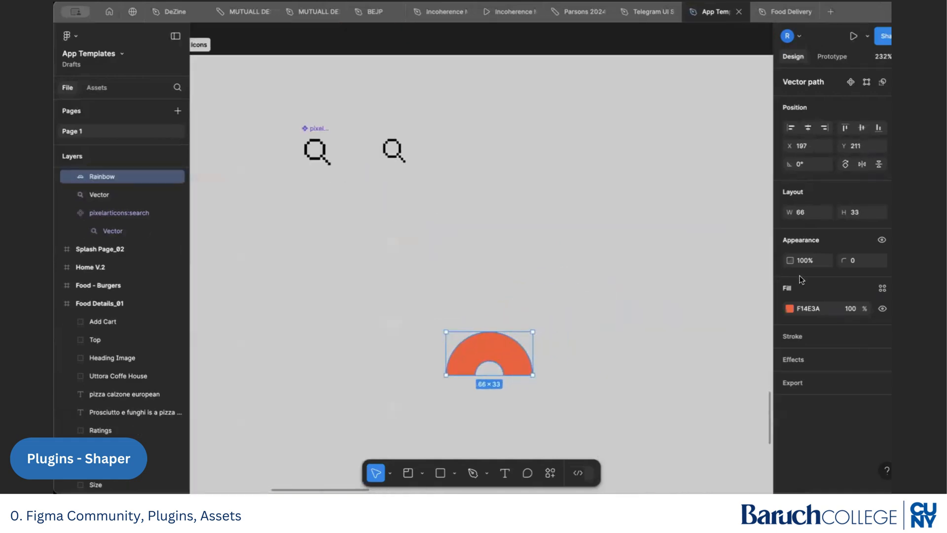
Step: Change the rainbow's fill colour to the muted red B45145
click(789, 309)
drag(723, 273, 720, 249)
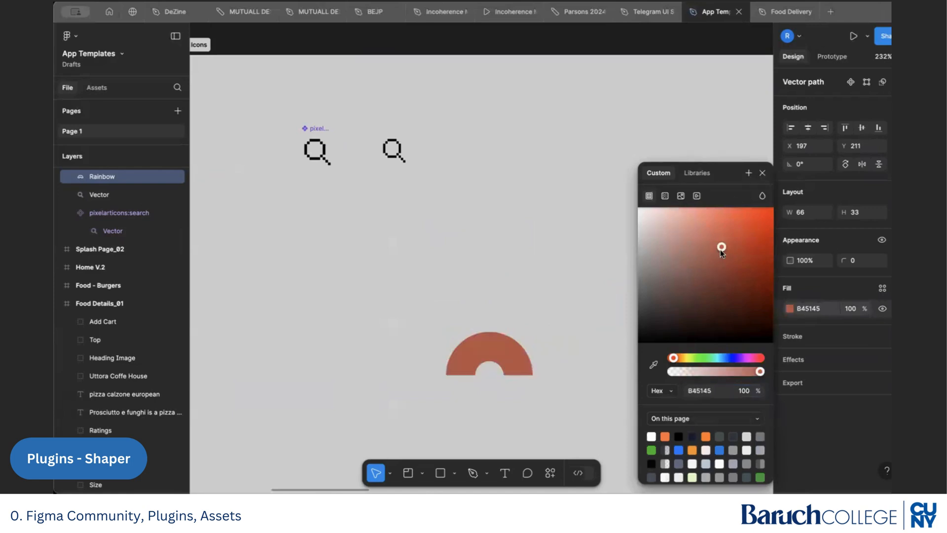
click(762, 173)
Step: Run Shaper again with the rainbow selected and save the rainbow as a custom shape
click(550, 472)
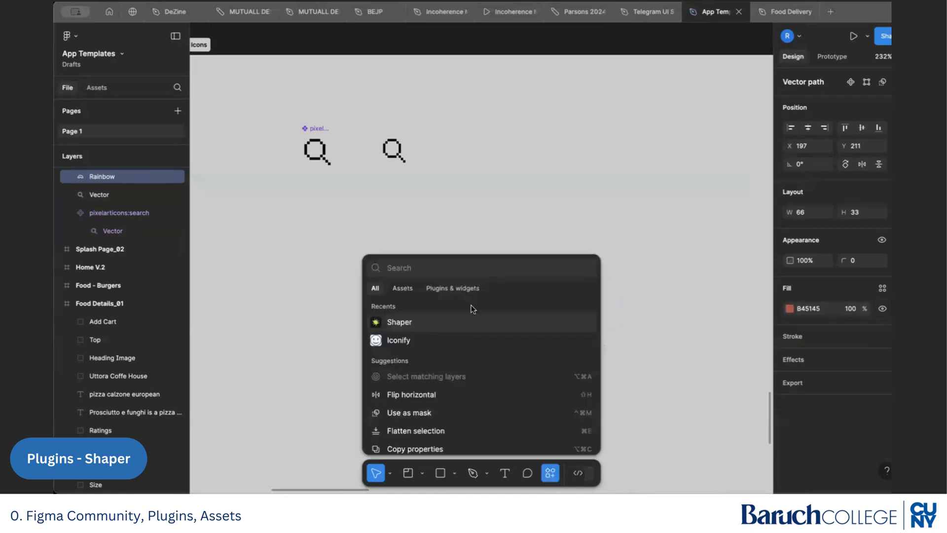
click(471, 321)
scroll(444, 277, down, 3)
scroll(405, 247, up, 3)
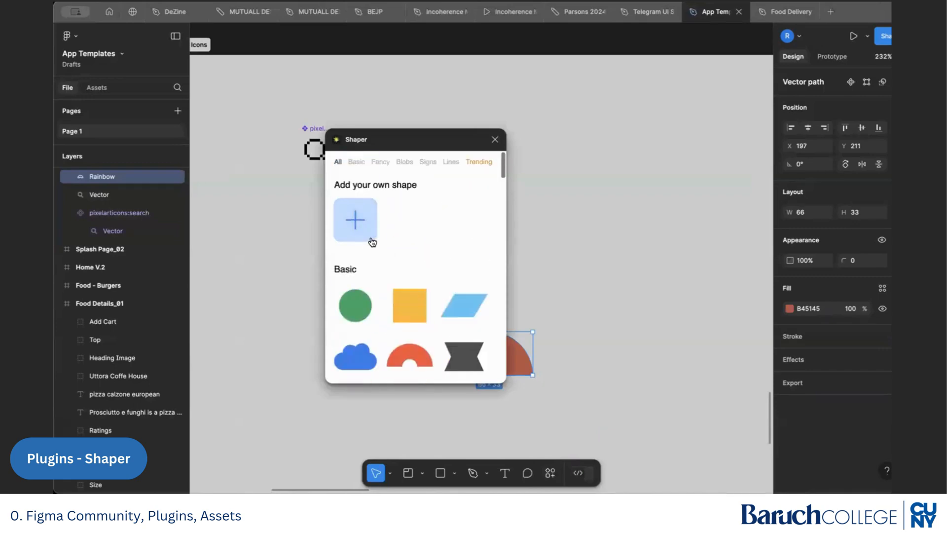
click(367, 238)
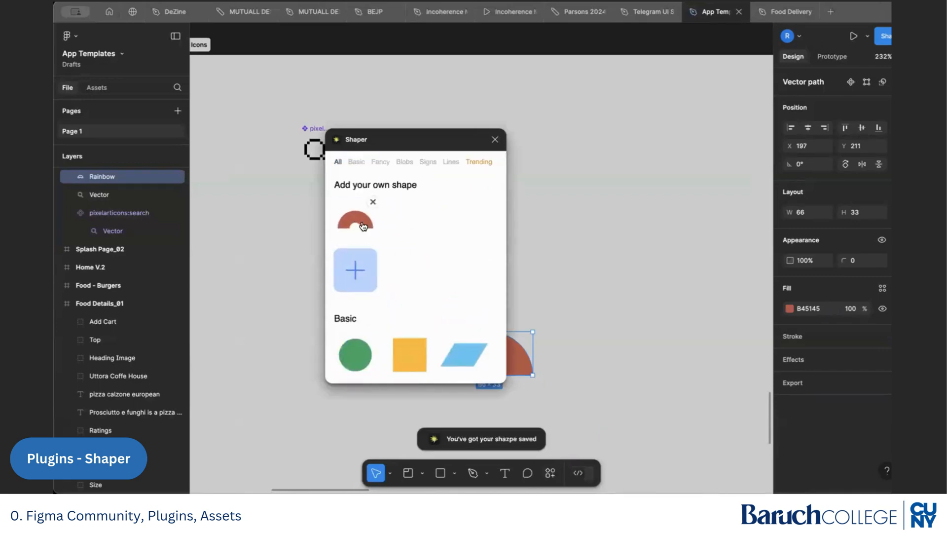
Step: Move the Shaper window clear of the icons and save the loose magnifying glass vector as another custom shape
drag(443, 141, 761, 237)
scroll(688, 344, down, 1)
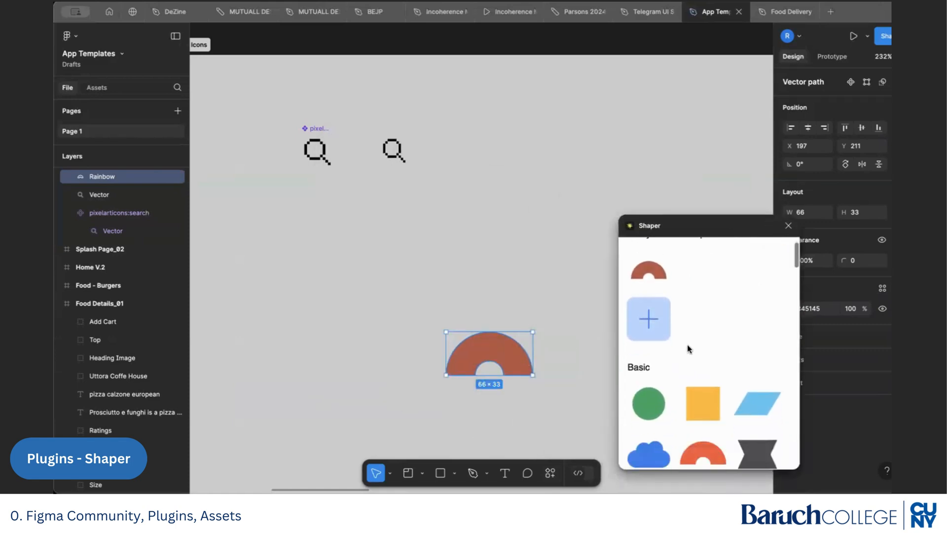
click(390, 158)
click(649, 315)
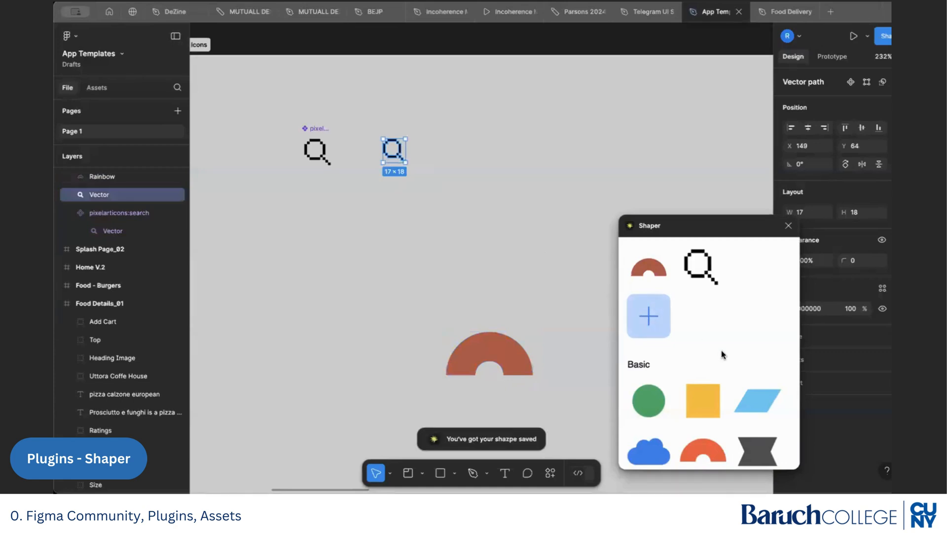
Step: Insert the saved magnifying glass from Shaper's custom shapes above the rainbow and close the plugin
scroll(722, 354, up, 1)
mouse_move(698, 320)
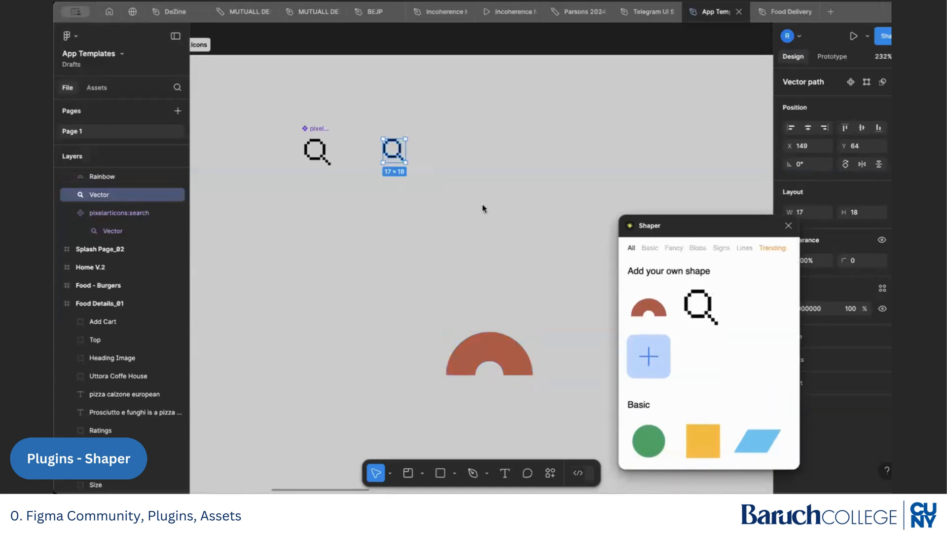
click(700, 305)
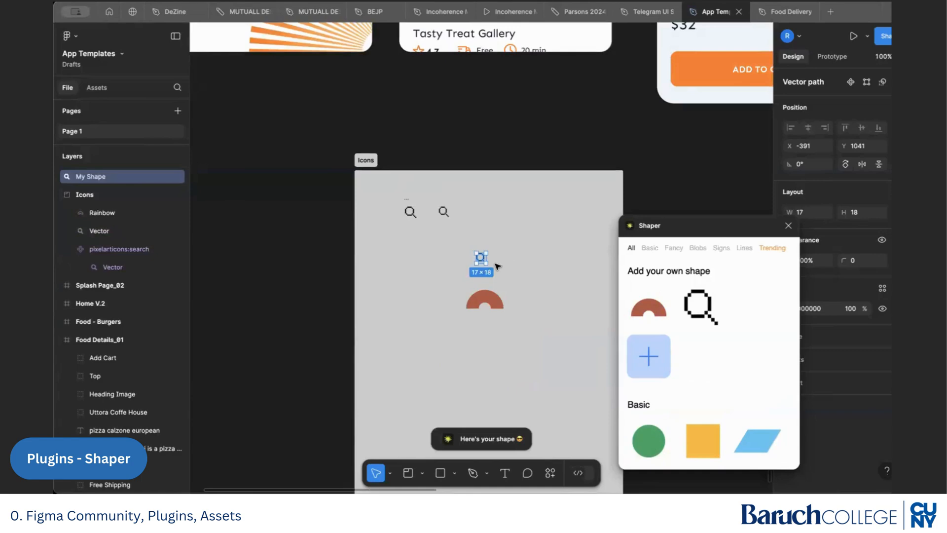
key(Escape)
scroll(549, 304, down, 3)
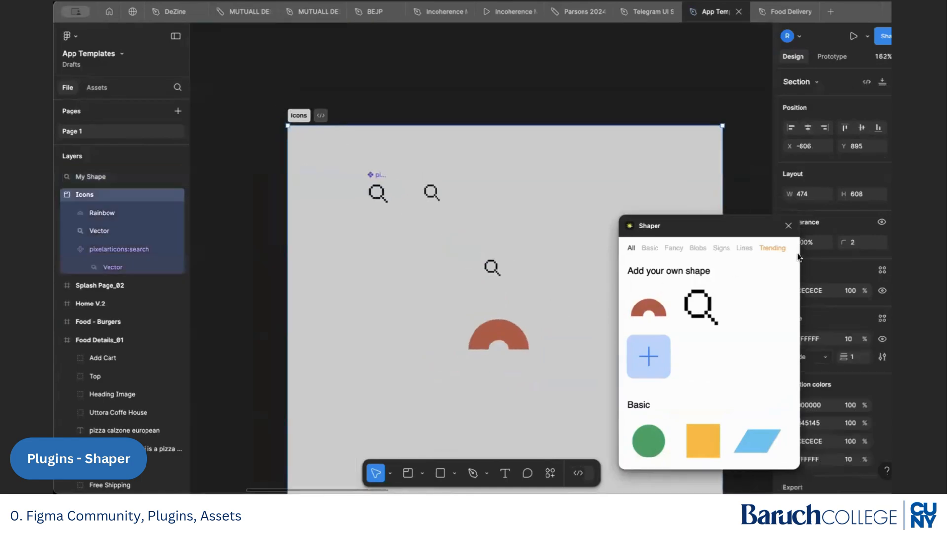
click(789, 226)
Step: Find the Wireframe Designer plugin among the suggested plugins and widgets and run it
click(553, 477)
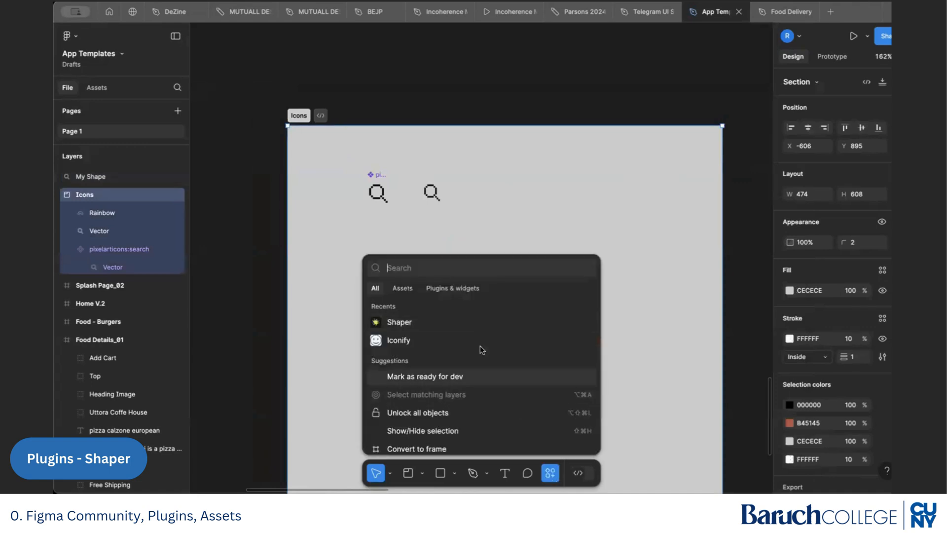
click(467, 289)
scroll(467, 356, down, 3)
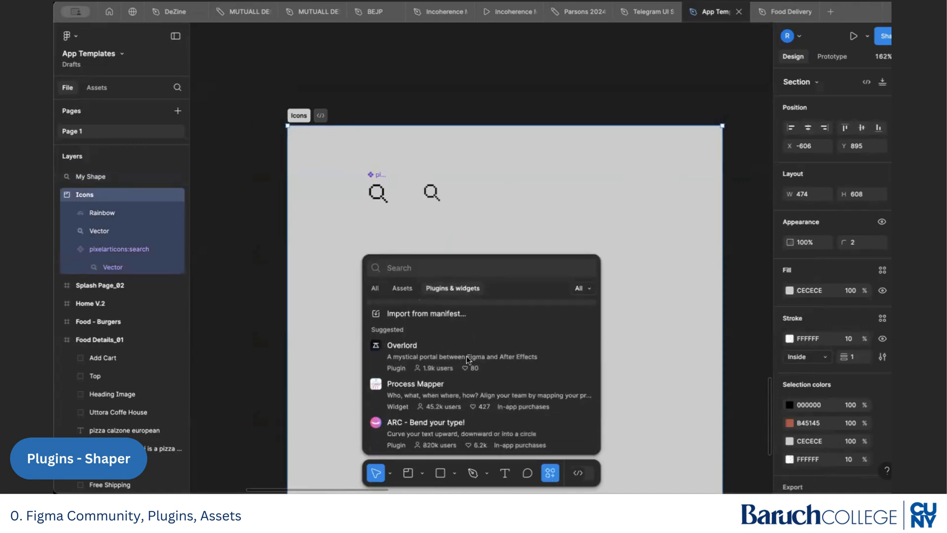
scroll(508, 349, down, 5)
scroll(508, 348, down, 3)
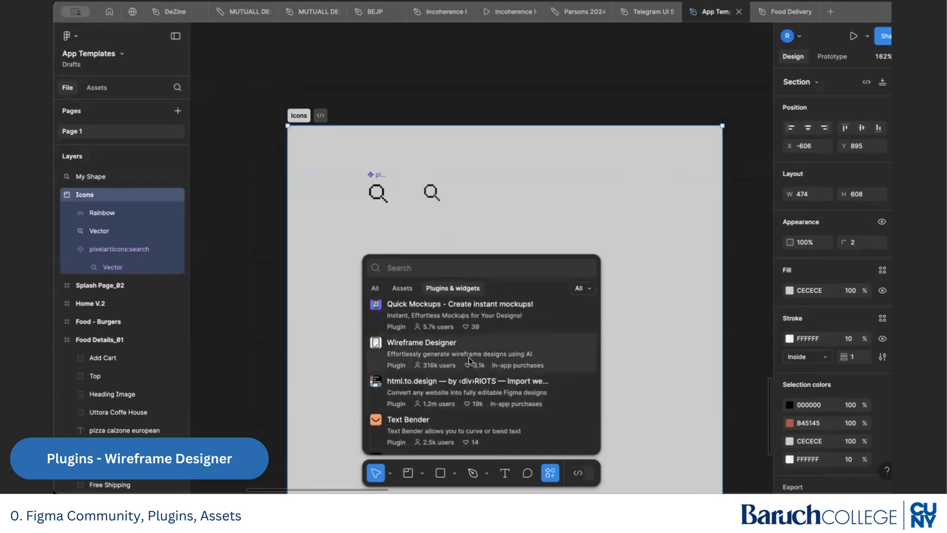
click(469, 356)
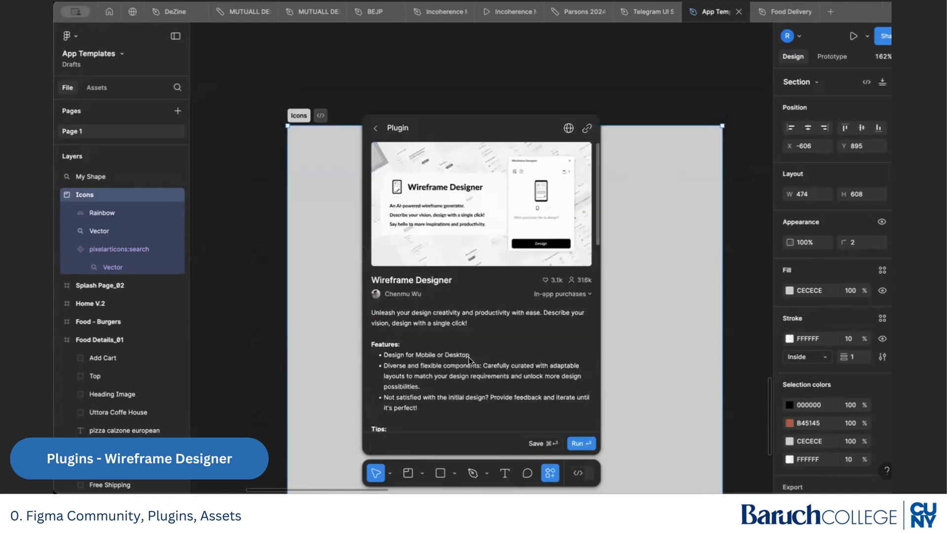
click(580, 443)
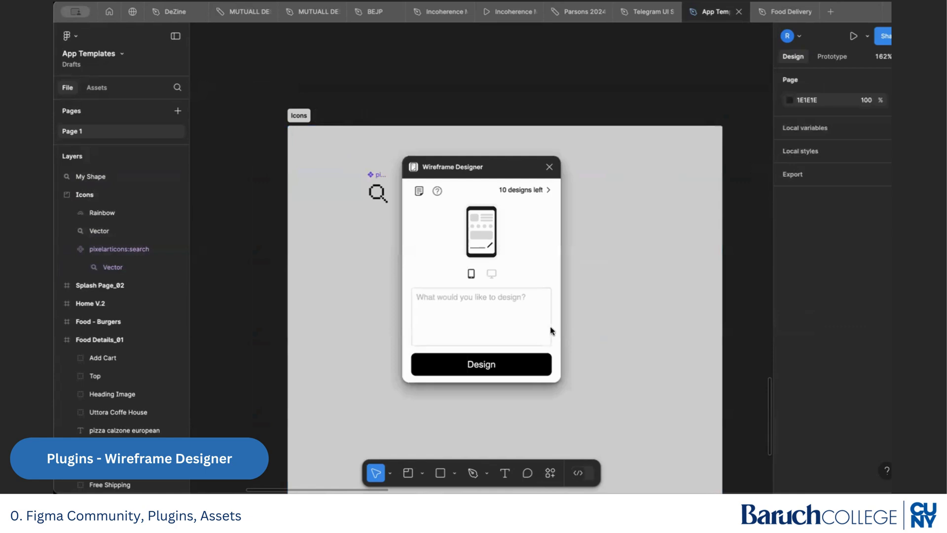
Step: Generate a mobile wireframe in Wireframe Designer from the prompt "Home page for food app" and close the plugin
click(503, 297)
text(Home page for)
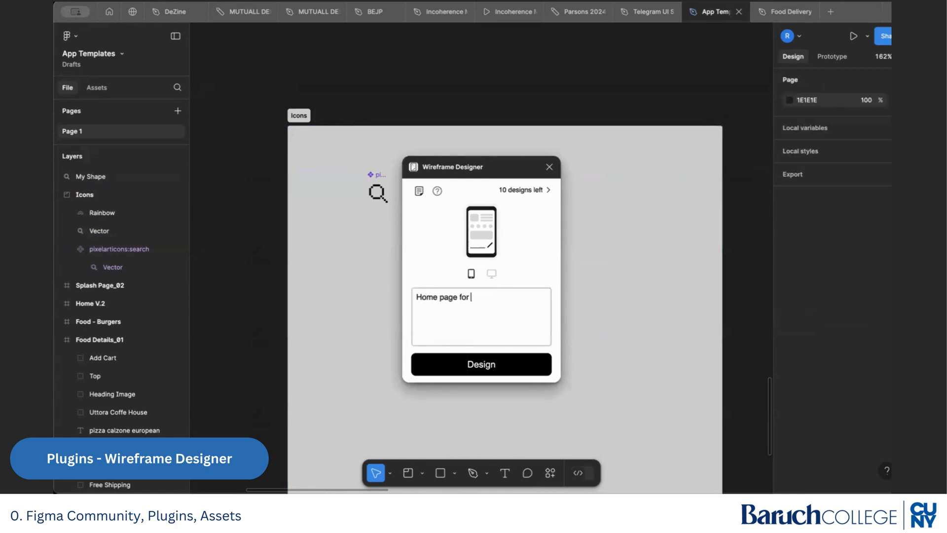
text( food app)
click(523, 366)
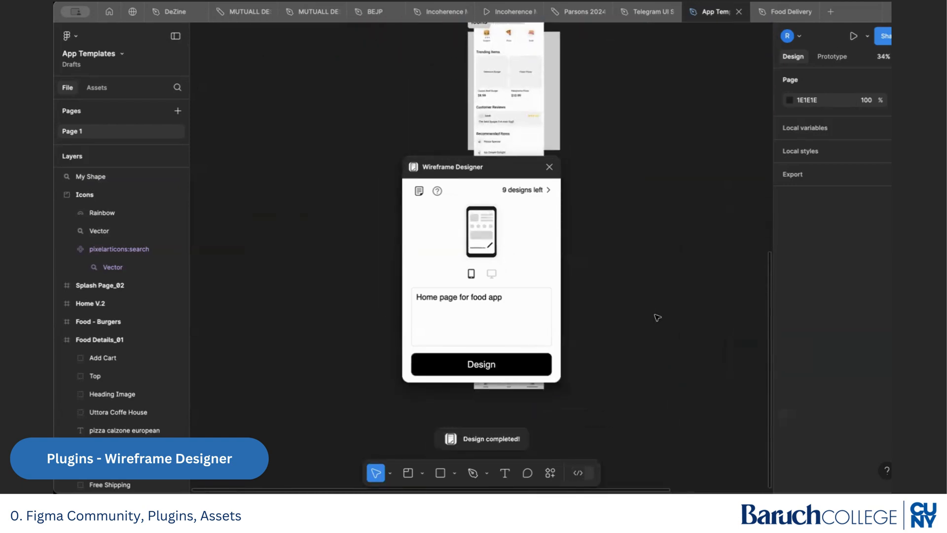
click(549, 167)
Step: Move the generated Foodie App page frame off the Icons section into the empty canvas beside it
scroll(567, 226, up, 5)
scroll(567, 226, up, 8)
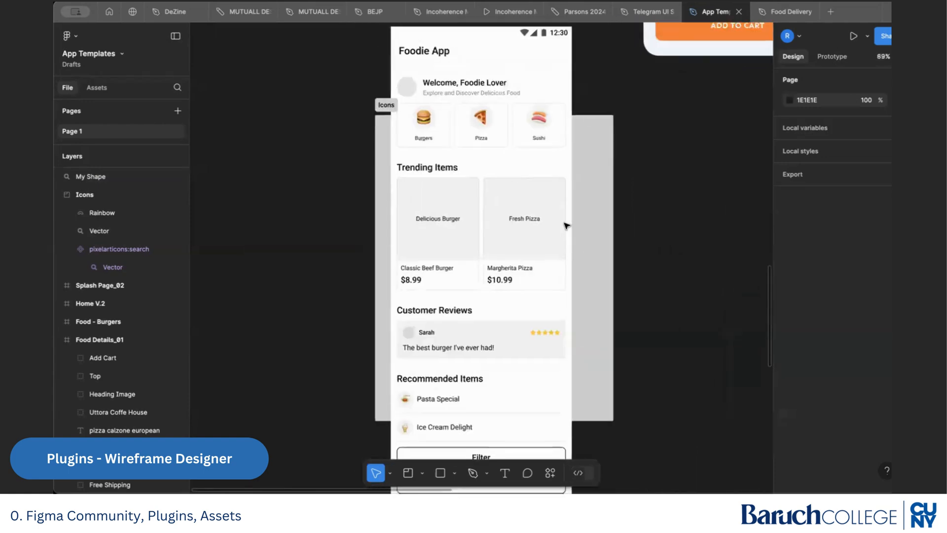
scroll(414, 110, up, 3)
drag(403, 109, 227, 196)
scroll(249, 198, left, 3)
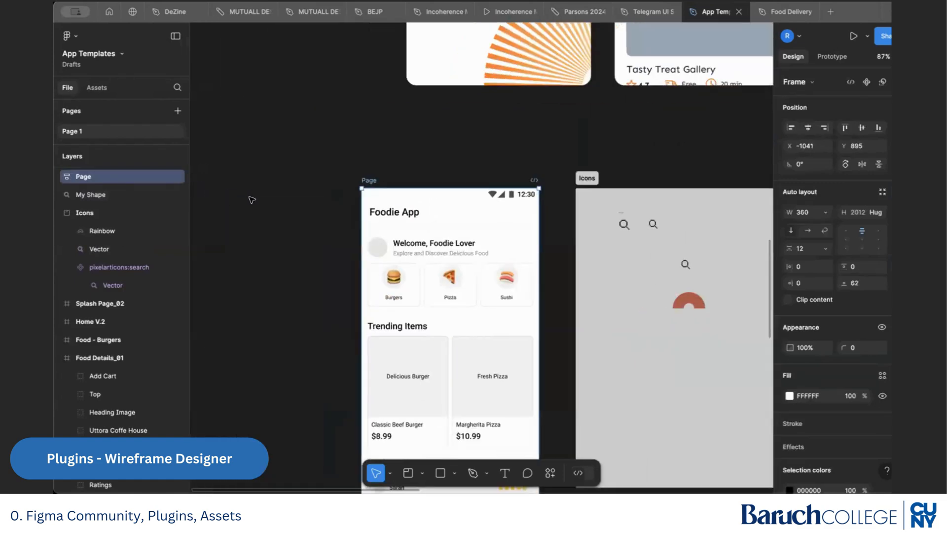
Step: Present the Foodie App page as a prototype, look through its full length, and return to the file's design properties
scroll(412, 171, down, 5)
scroll(414, 168, up, 5)
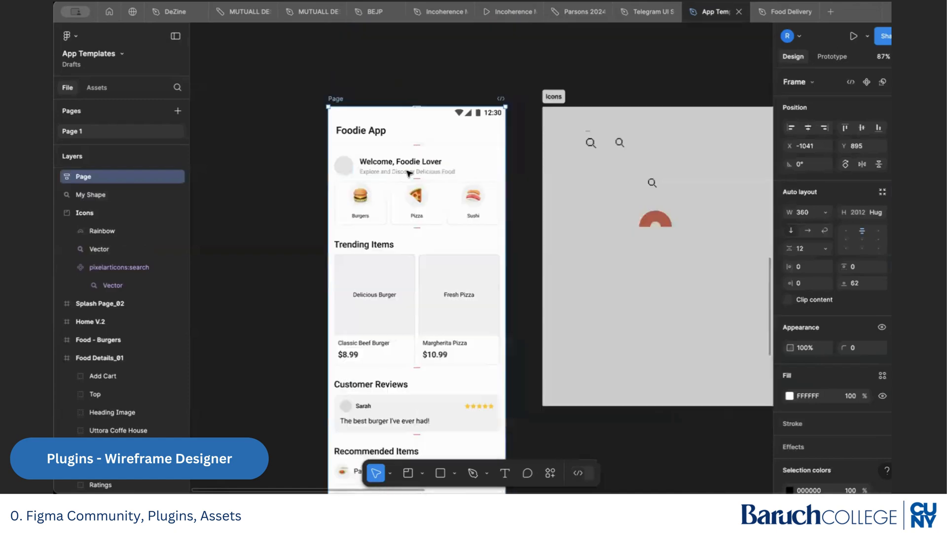
click(498, 115)
click(317, 147)
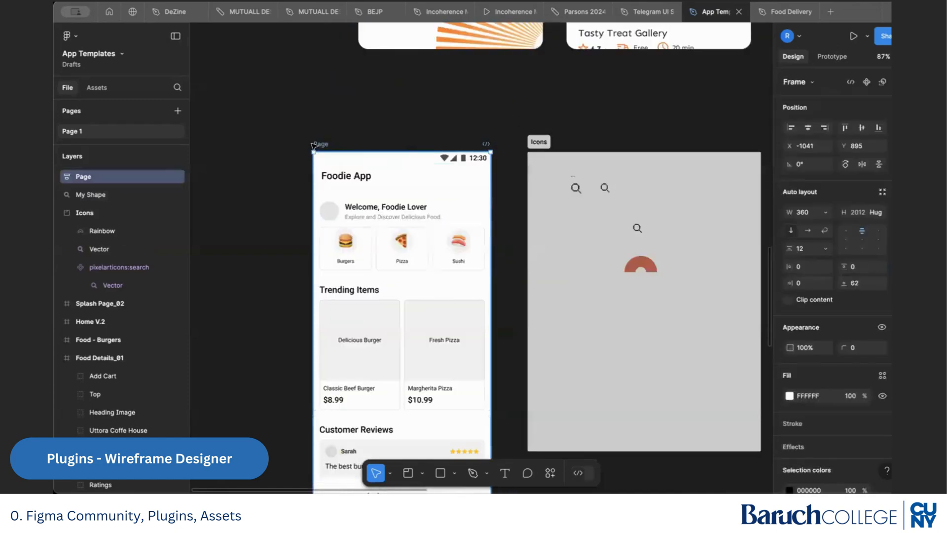
click(854, 36)
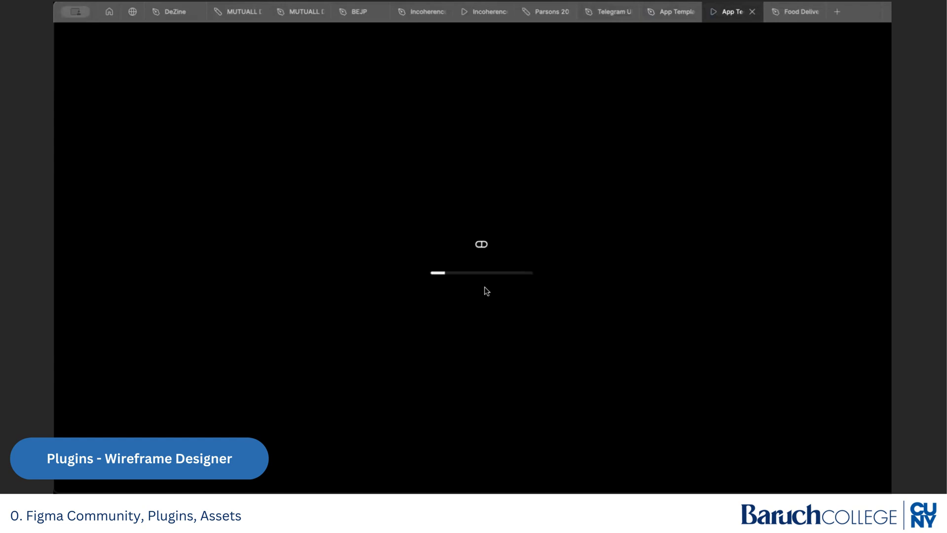
scroll(485, 288, down, 1)
scroll(485, 289, down, 15)
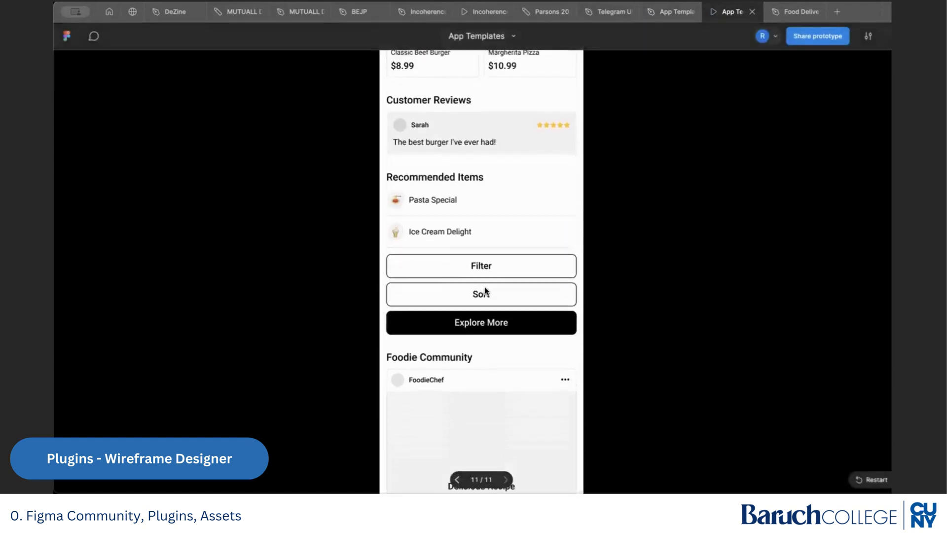
scroll(485, 290, up, 15)
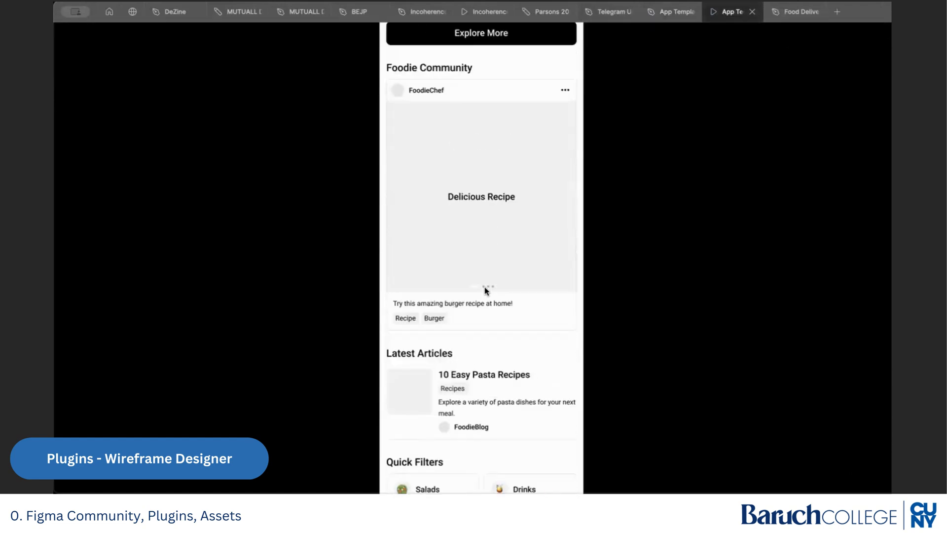
key(ctrl+w)
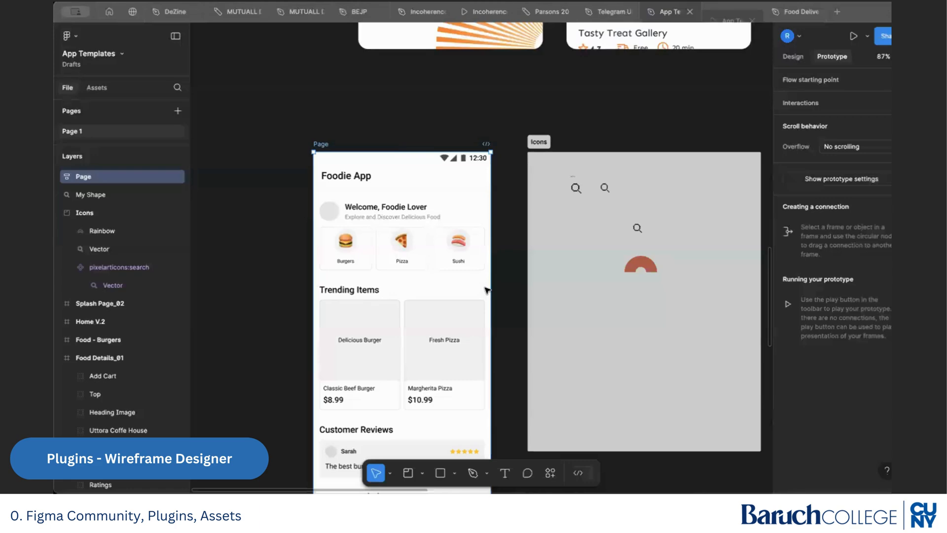
click(793, 56)
scroll(486, 178, down, 5)
scroll(468, 178, down, 4)
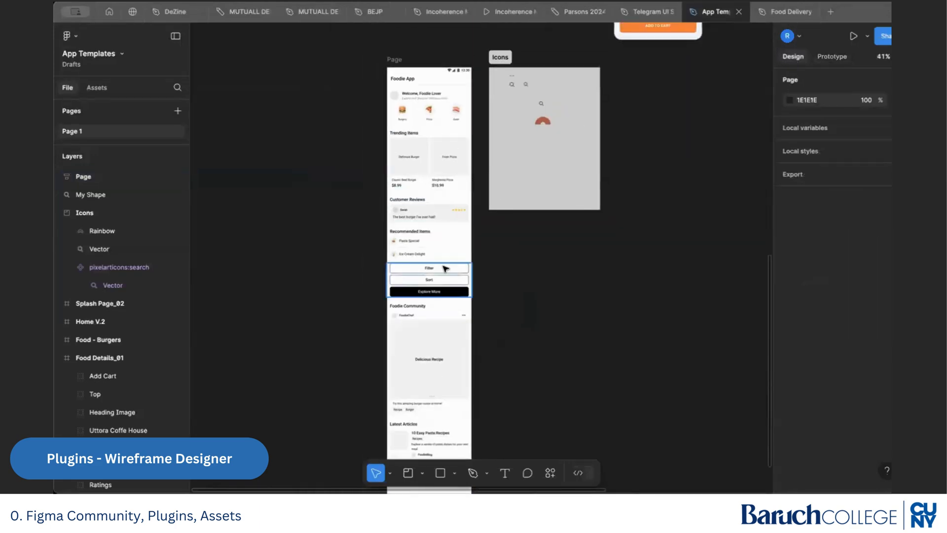
scroll(444, 269, up, 4)
scroll(444, 268, up, 5)
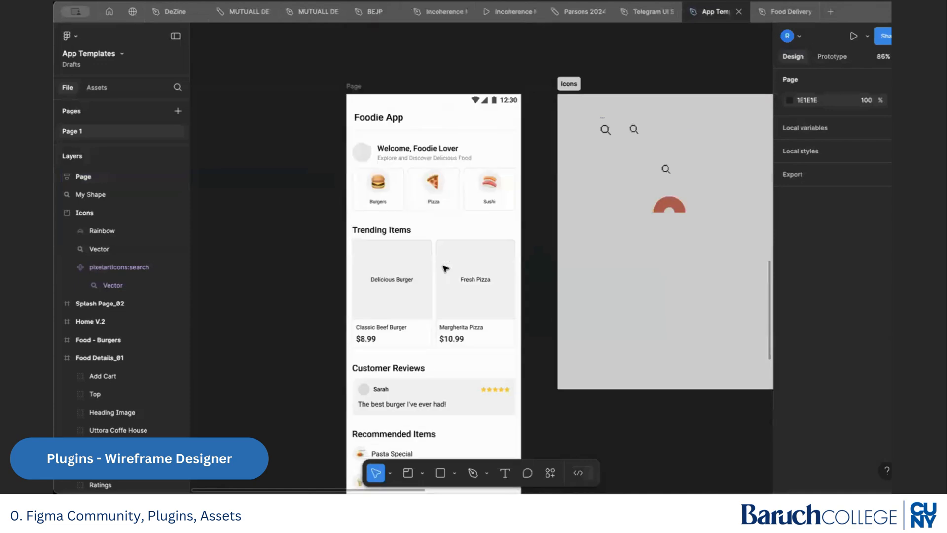
click(551, 473)
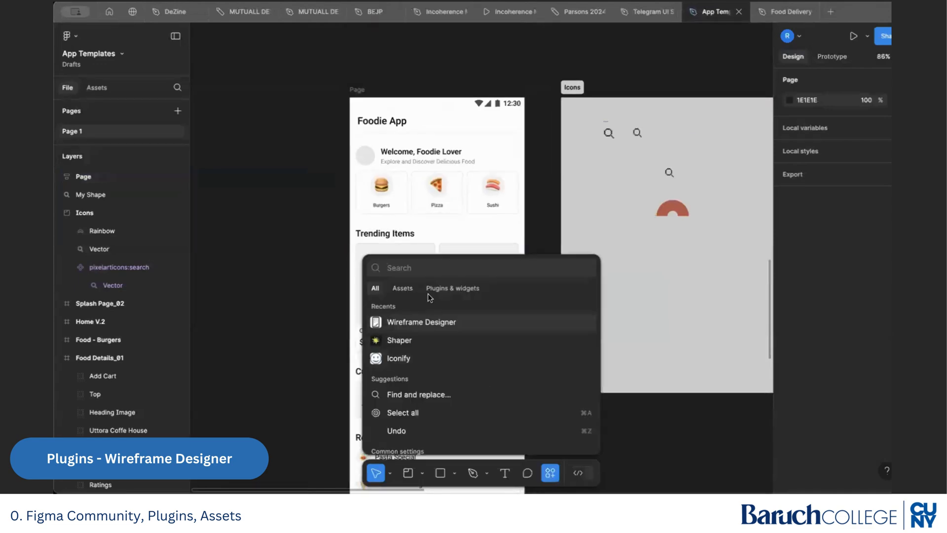
click(401, 293)
click(291, 300)
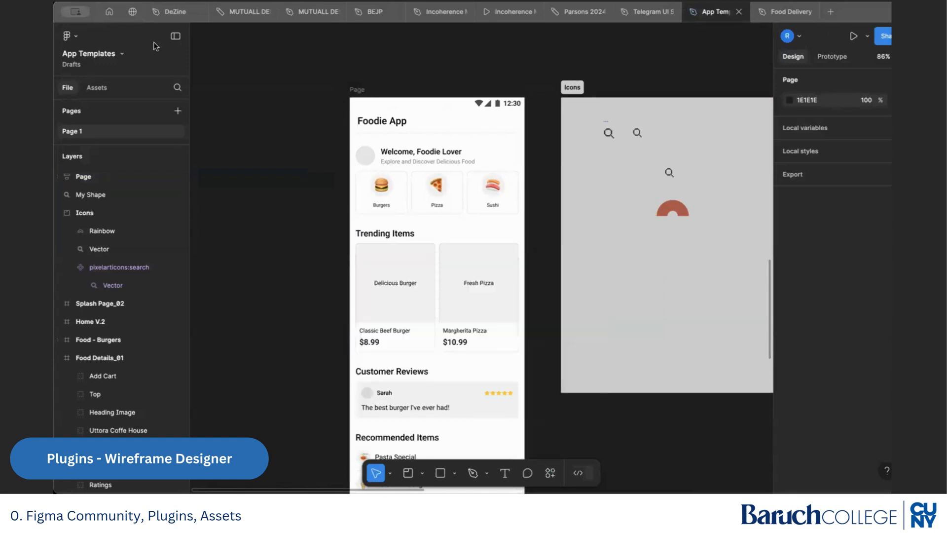
Step: Show the file's asset libraries and look over the food delivery frames on the canvas
click(96, 88)
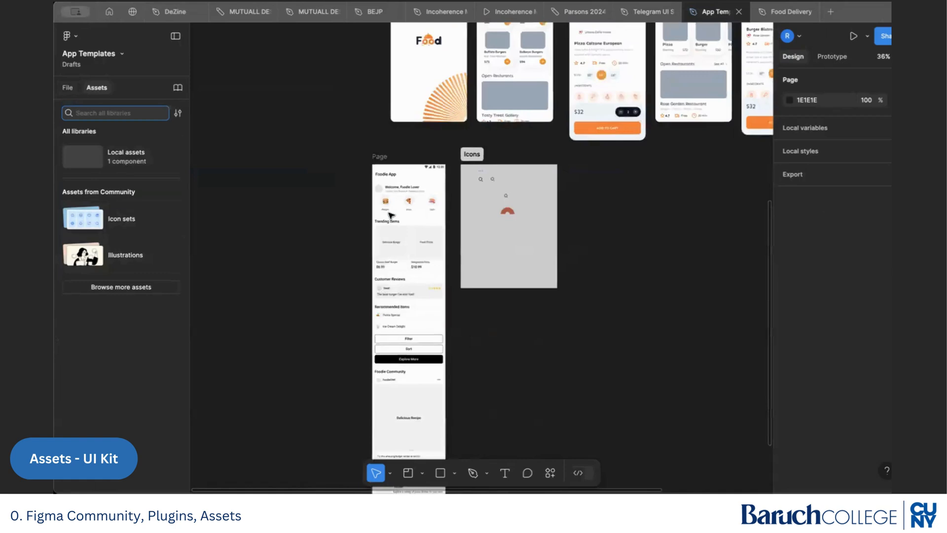
scroll(391, 215, up, 3)
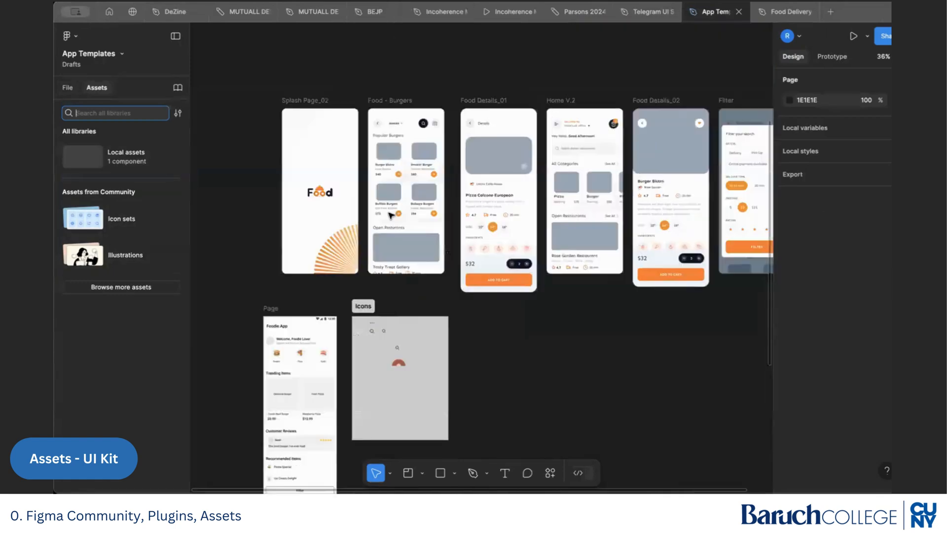
scroll(392, 216, down, 3)
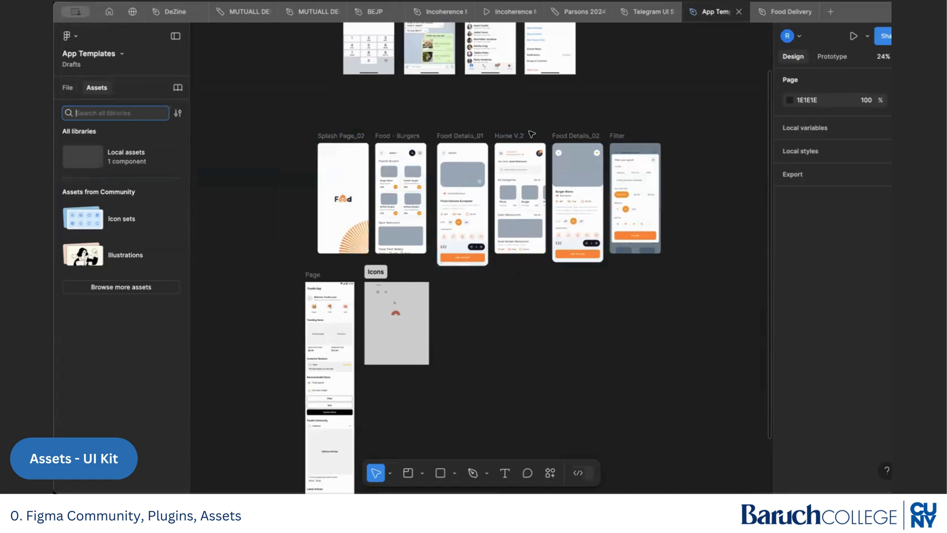
scroll(521, 116, up, 5)
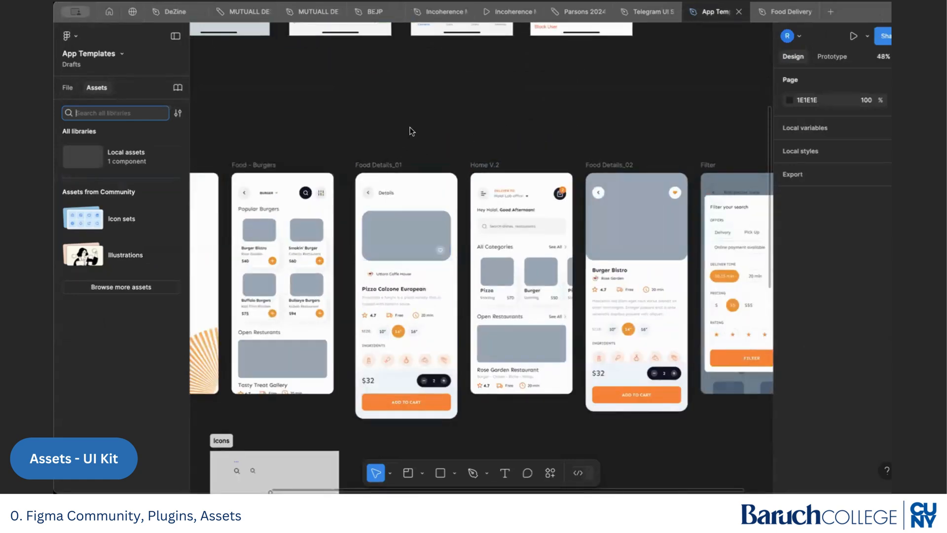
scroll(412, 130, left, 5)
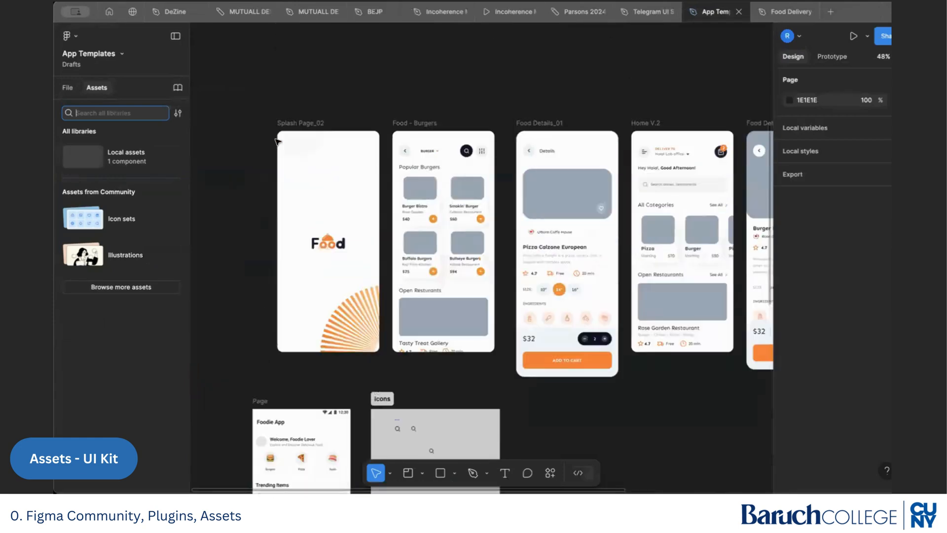
Step: Switch to the Figma Community and open the UI kits category of the design resources
click(121, 161)
click(64, 131)
click(109, 289)
click(160, 37)
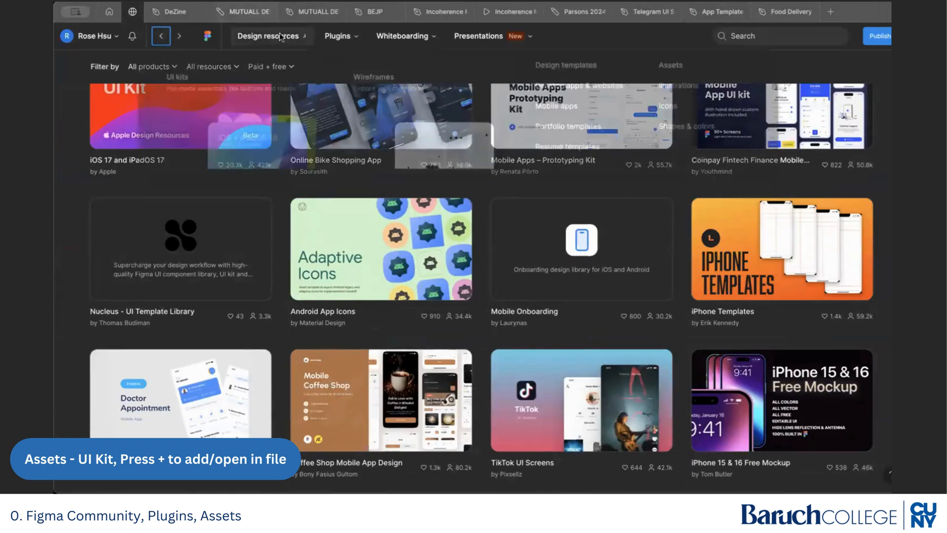
mouse_move(256, 45)
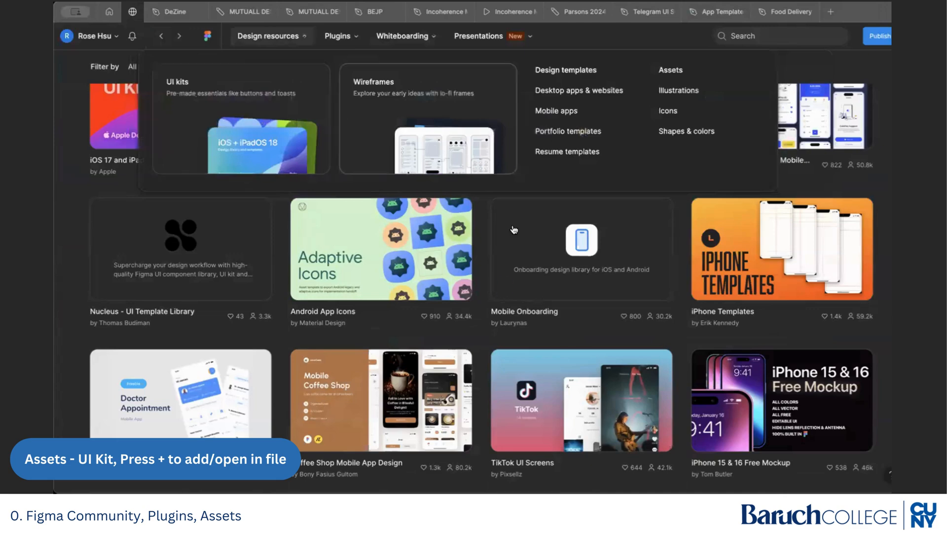
mouse_move(292, 37)
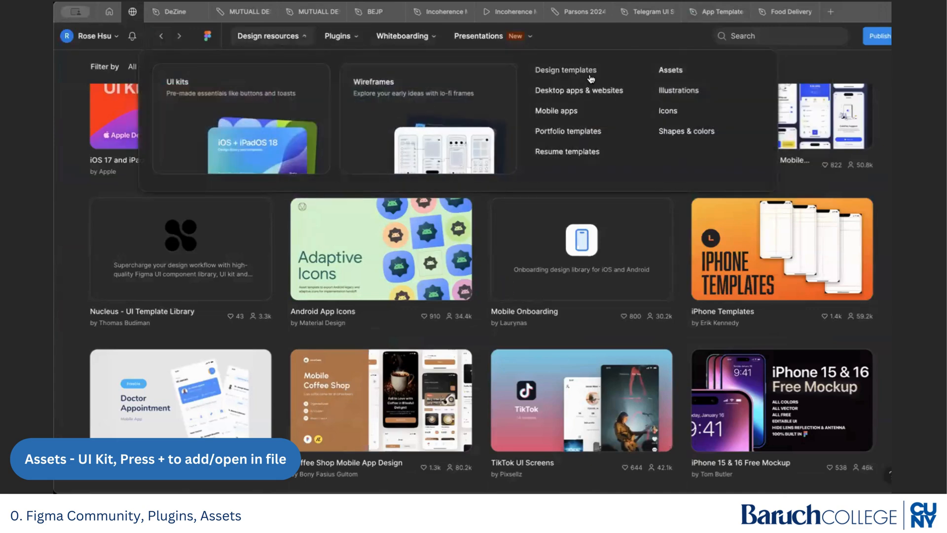
click(285, 112)
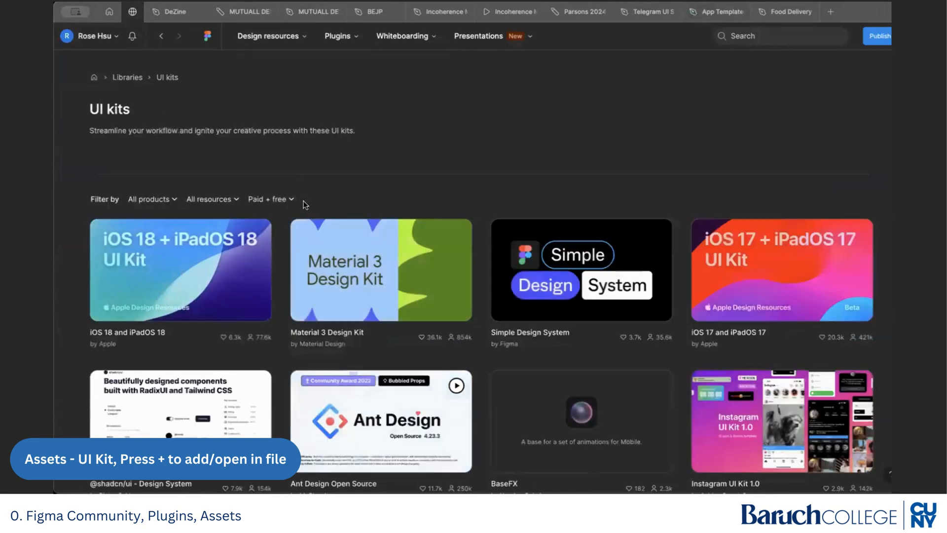
Step: Open the iOS 18 and iPadOS 18 UI kit, accept Apple's license agreement, and use the kit in a new file
click(175, 279)
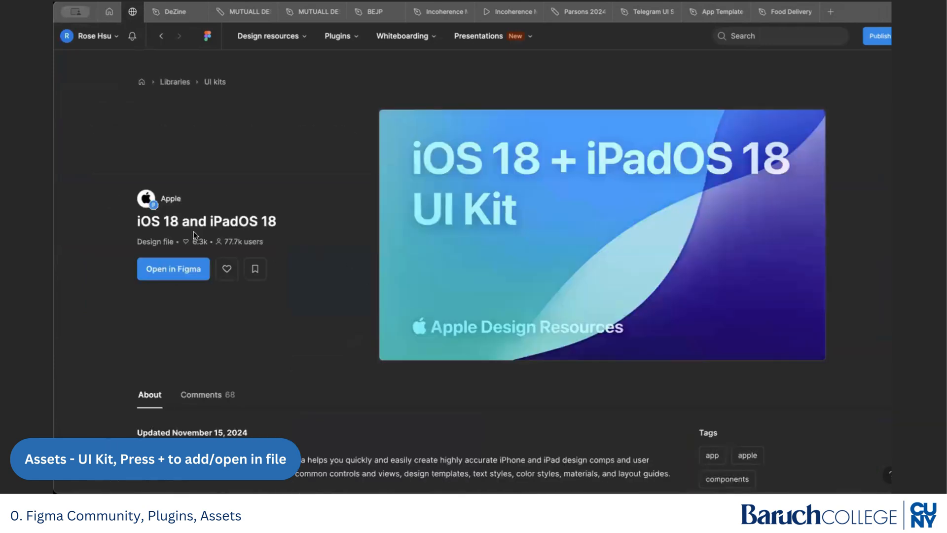
click(174, 261)
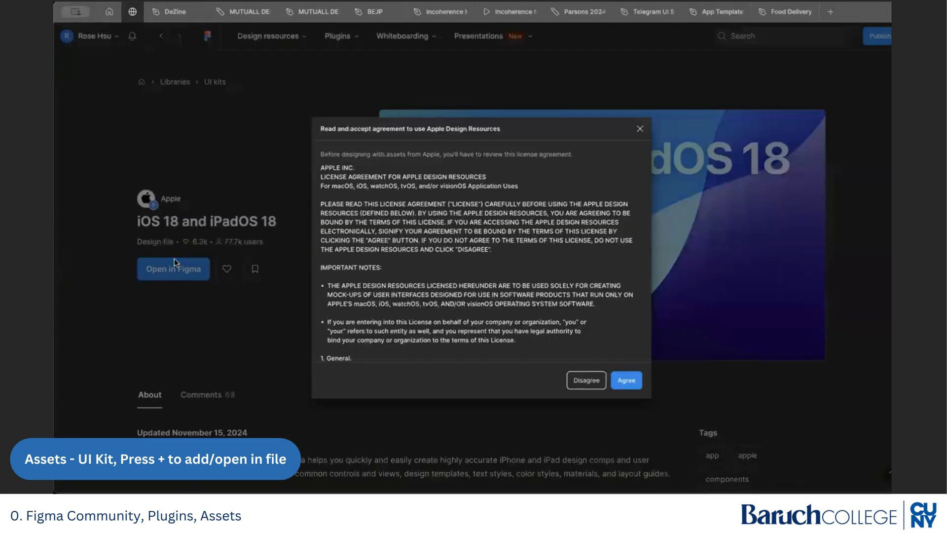
click(626, 380)
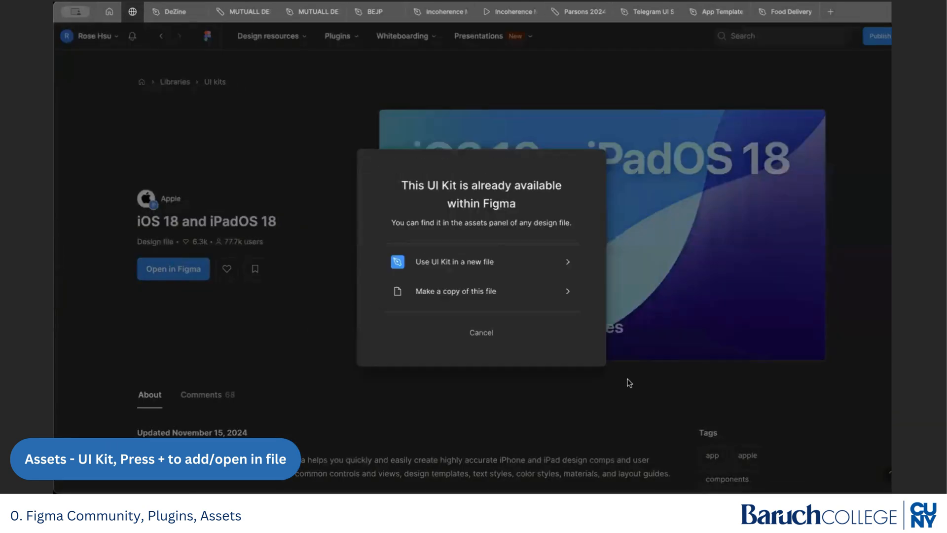
click(530, 270)
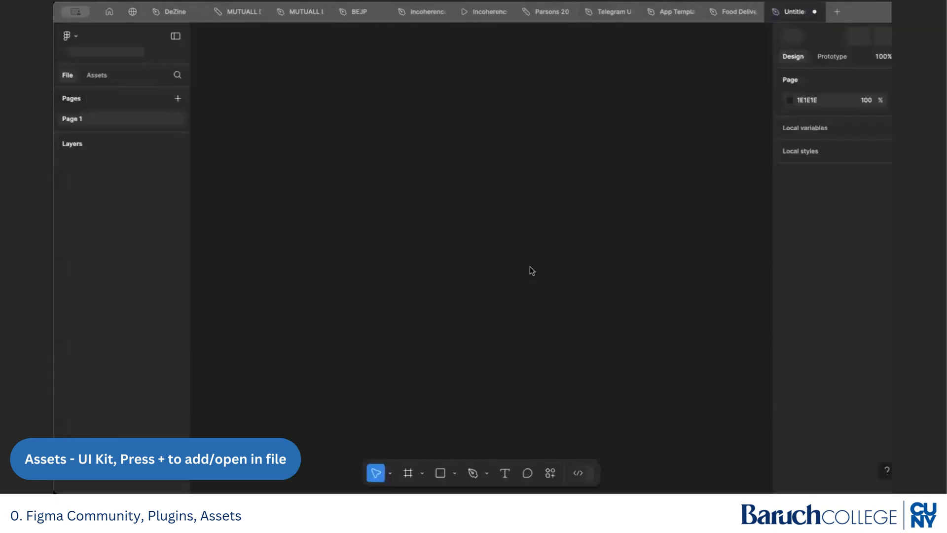
Step: Show the premade UI kits in the new file's assets, revisit the kit's Community page, and return to the Untitled file
click(108, 89)
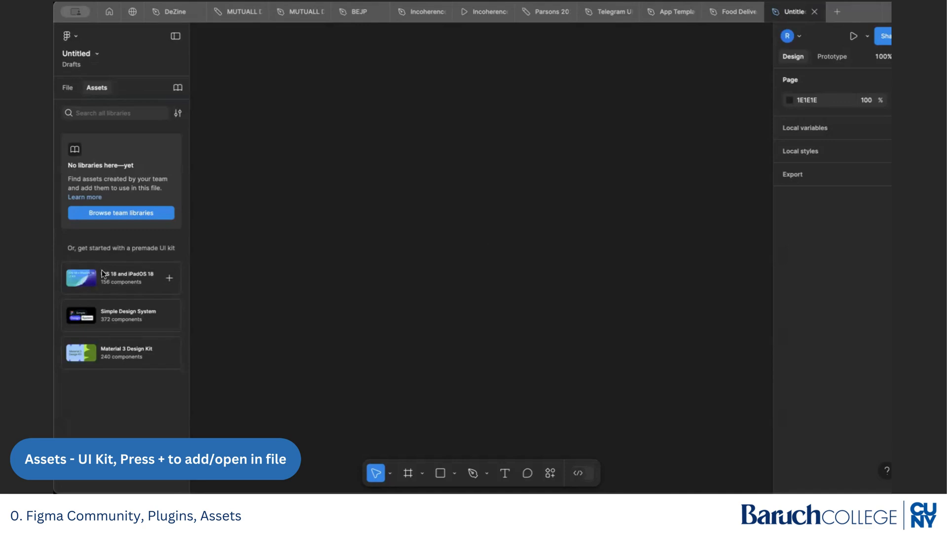
click(129, 277)
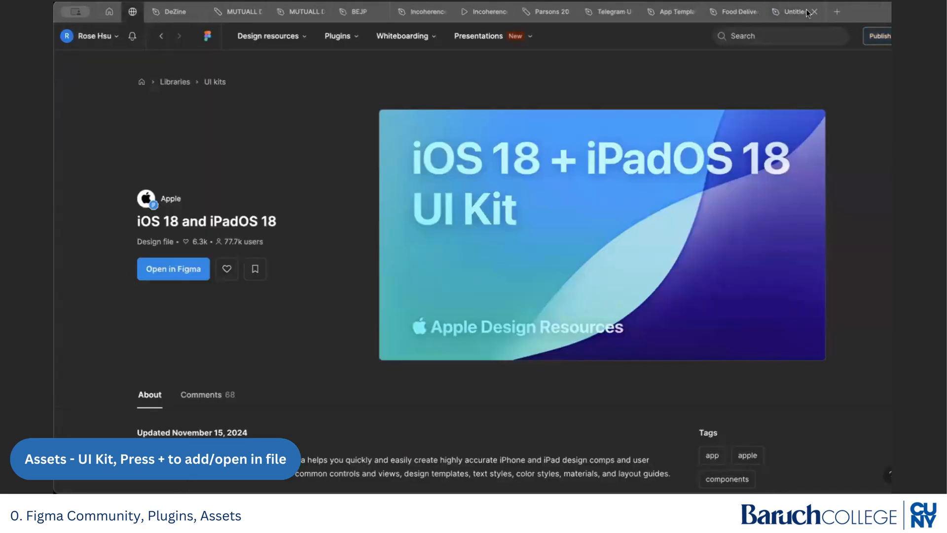
click(807, 13)
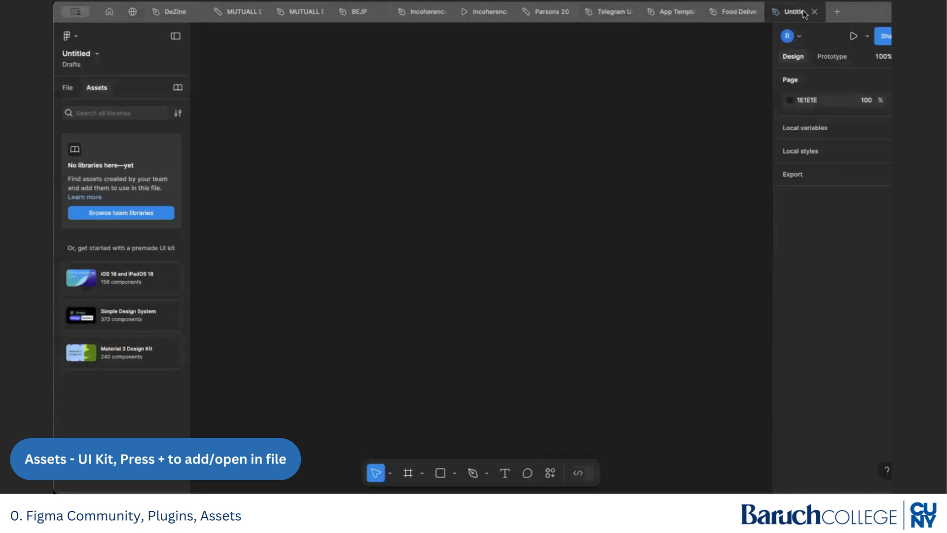
Step: Open the iOS 18 and iPadOS 18 kit in the assets and show the details of the Button component in its Buttons category
click(169, 281)
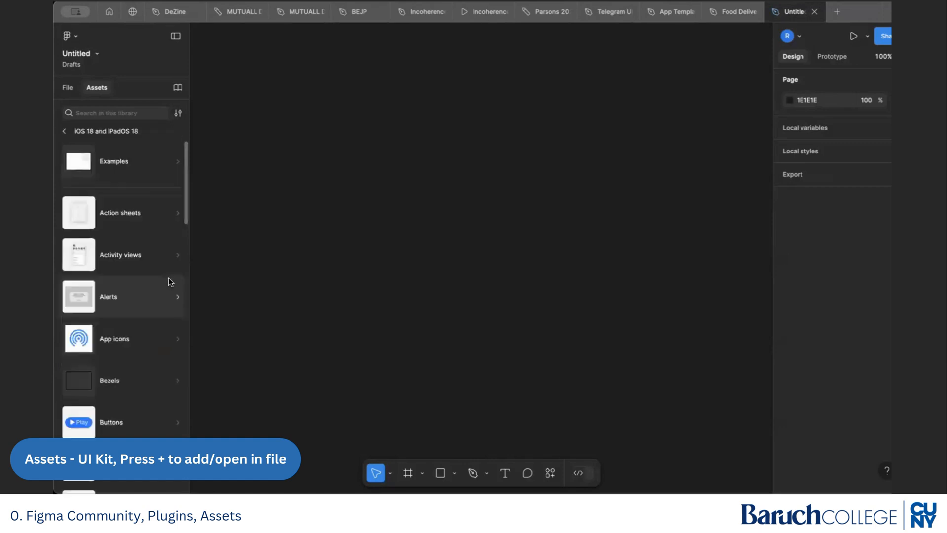
click(168, 277)
click(63, 131)
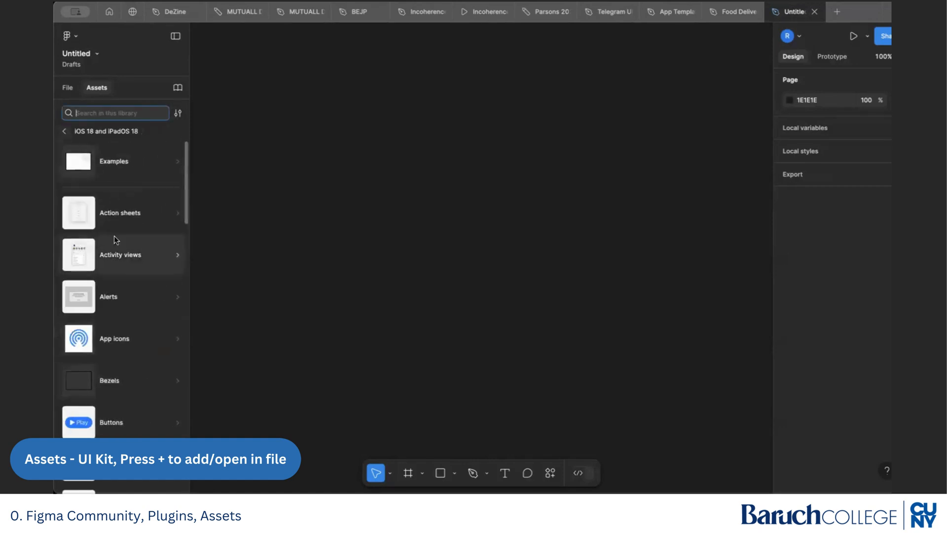
scroll(130, 260, down, 5)
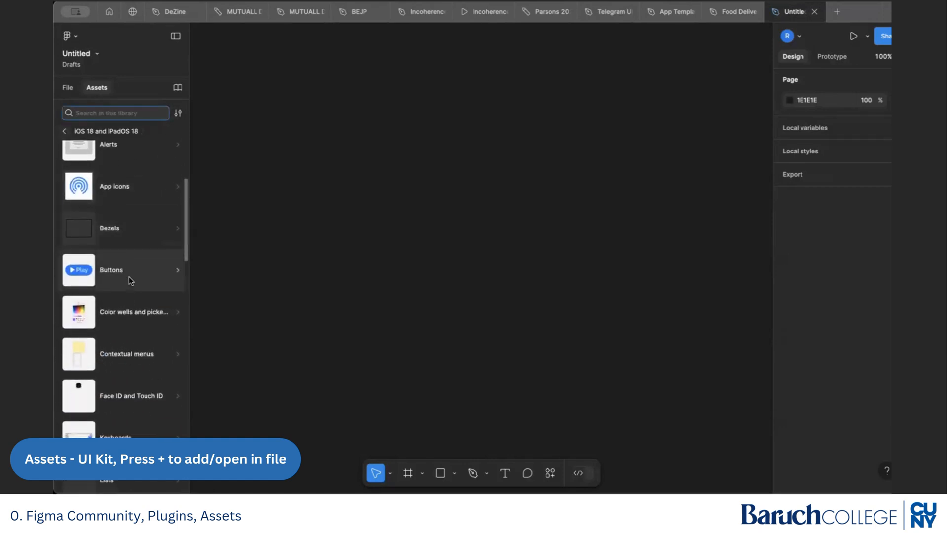
click(129, 275)
click(95, 178)
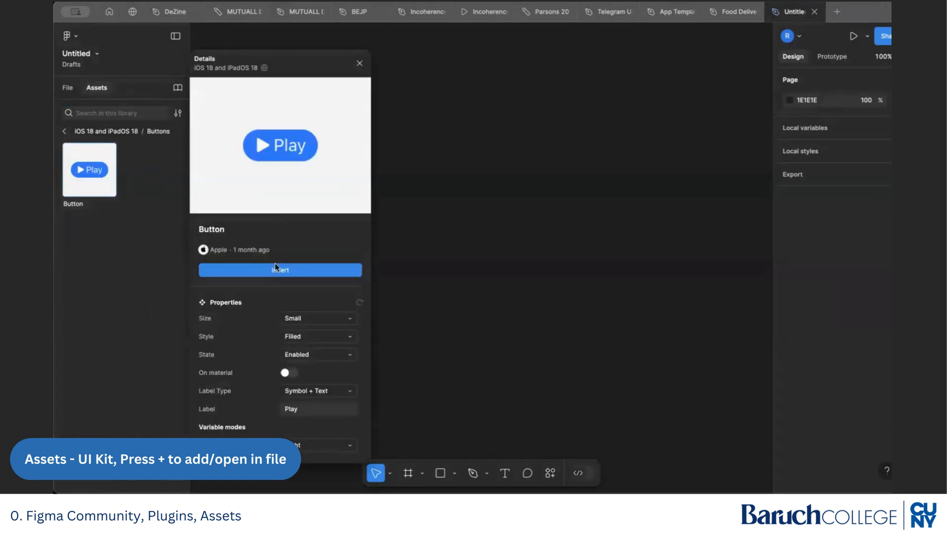
Step: Look over the available Size, Style and State options of the Button component
click(309, 316)
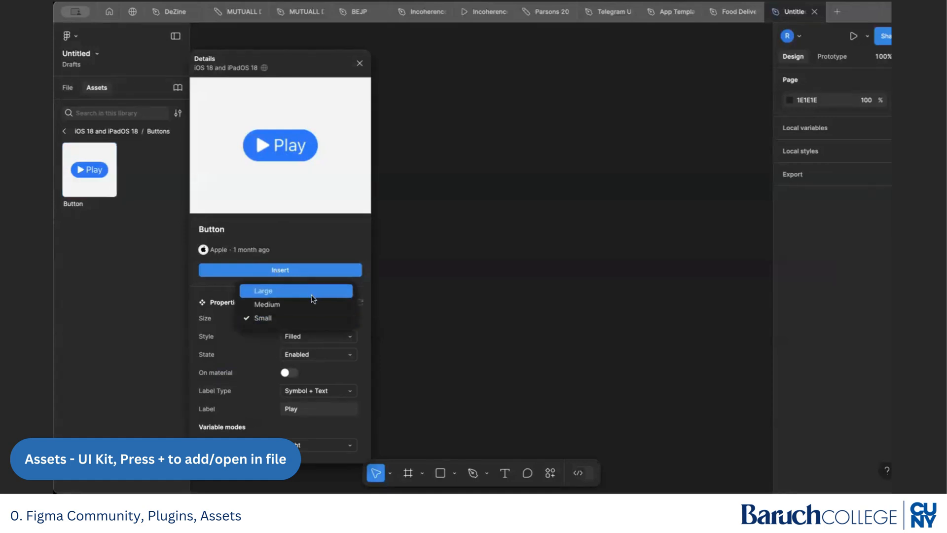
click(251, 327)
click(304, 340)
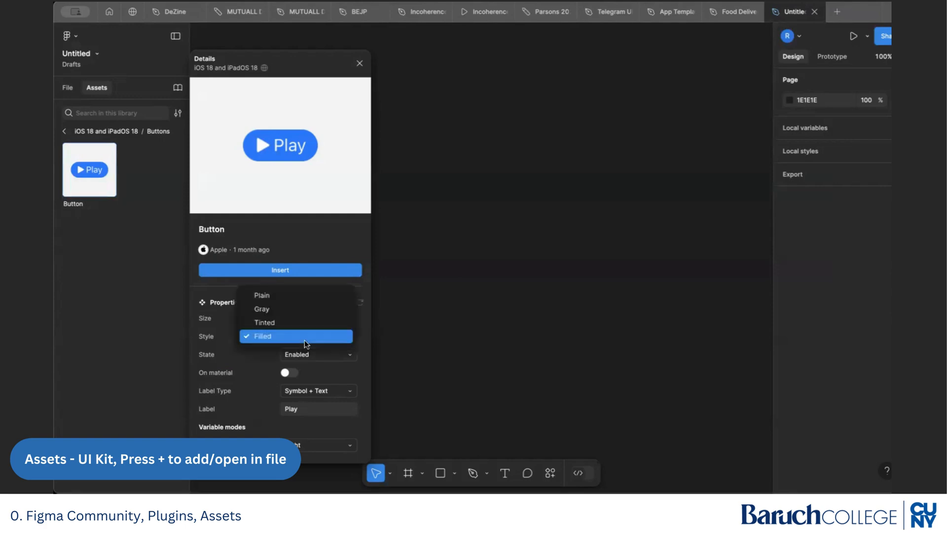
click(304, 339)
click(305, 355)
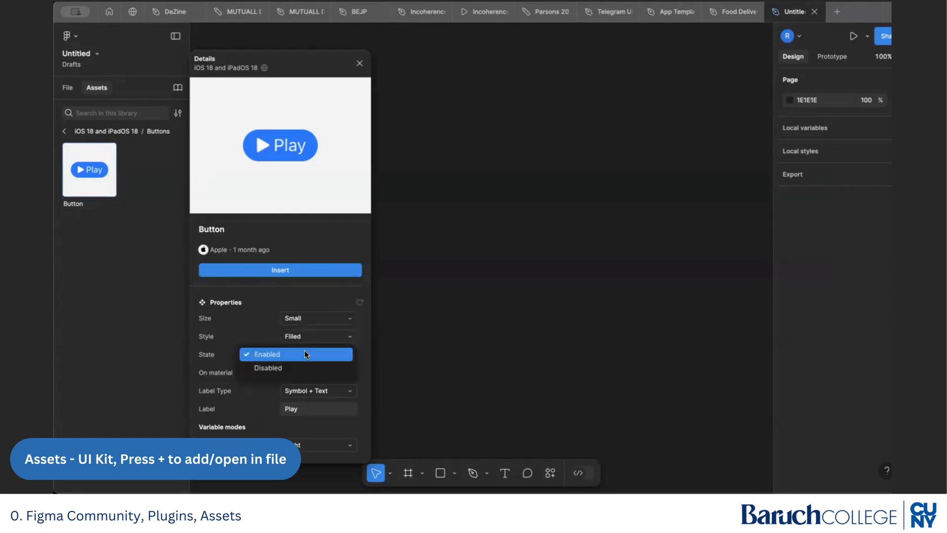
click(243, 369)
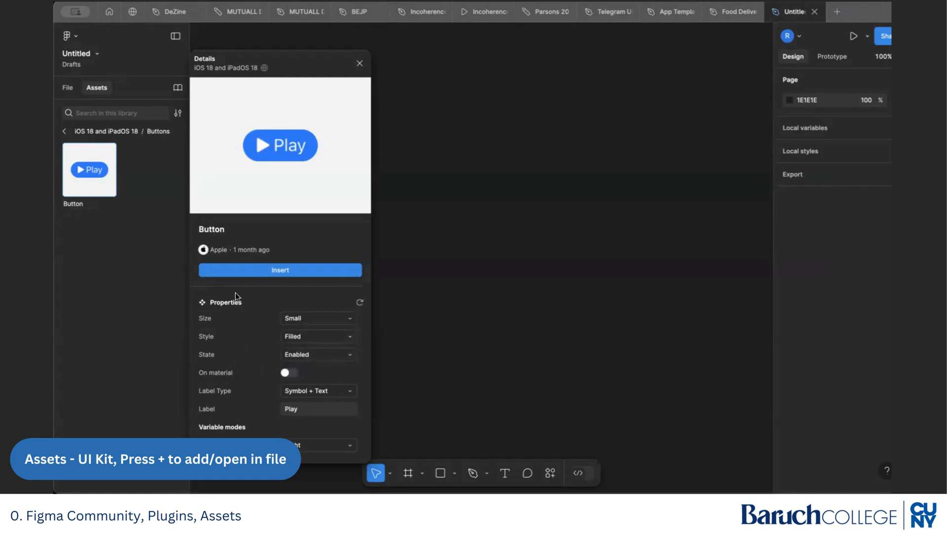
click(309, 318)
click(310, 318)
Step: Insert the small, filled Play button on the canvas and move it to about X -43, Y -45
click(308, 269)
scroll(479, 259, up, 3)
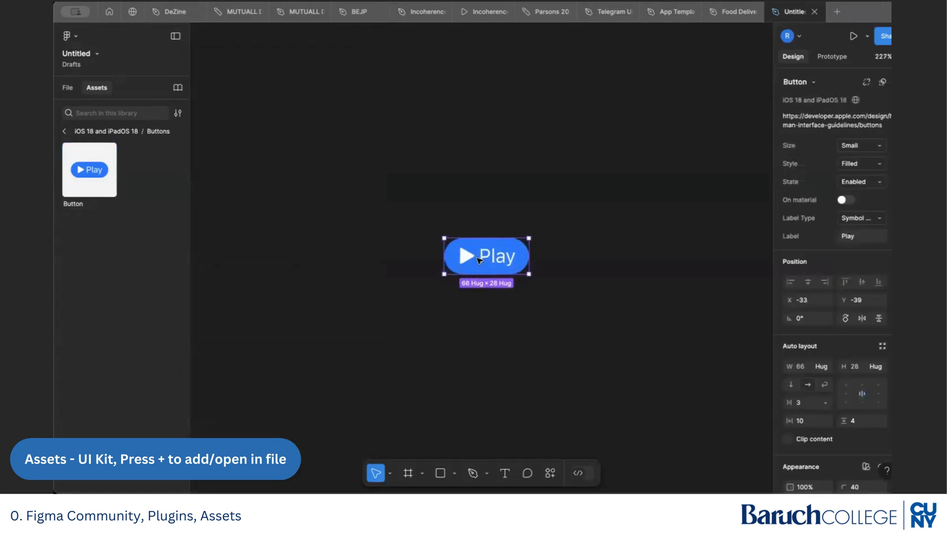
scroll(478, 259, down, 5)
scroll(479, 259, up, 5)
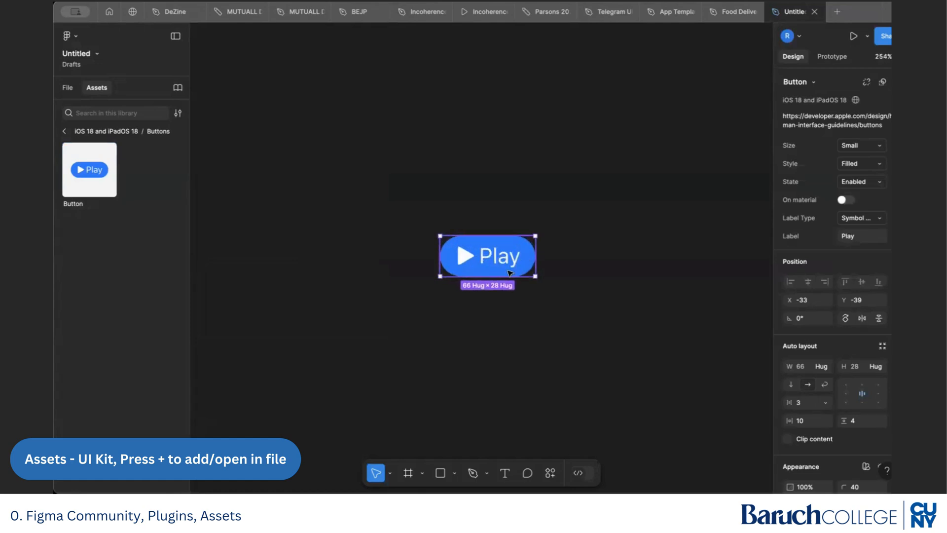
mouse_move(504, 272)
mouse_down()
mouse_move(503, 235)
mouse_move(506, 264)
mouse_up()
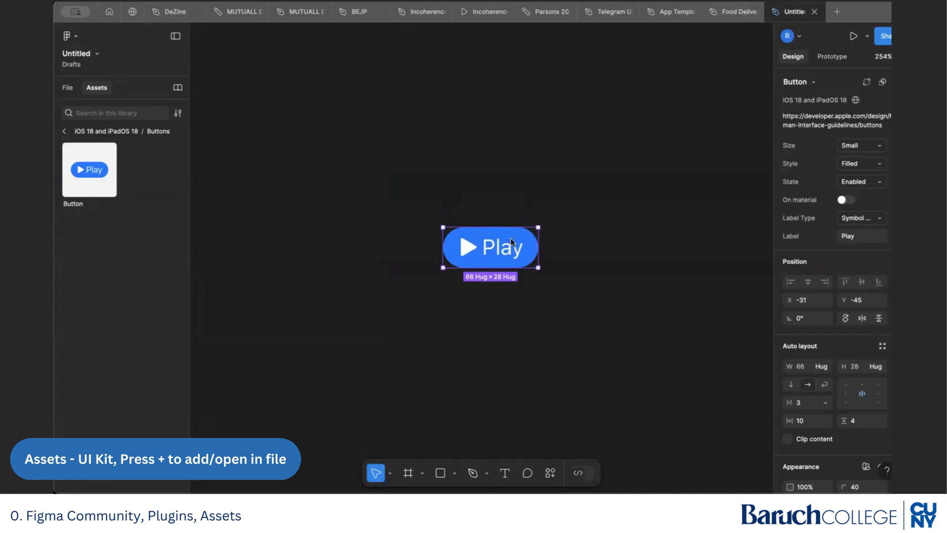
drag(457, 257, 445, 261)
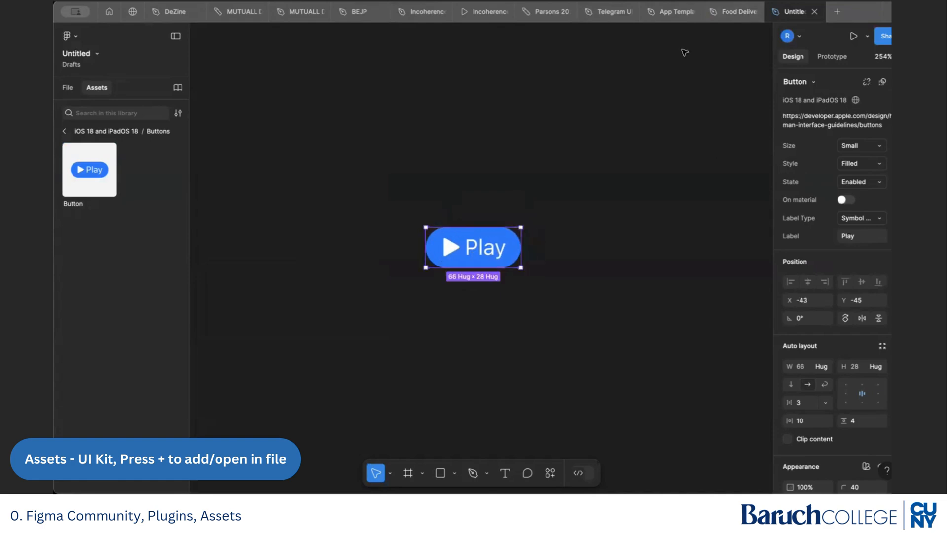
Step: Switch to the App Templates file with the collected food app frames
mouse_move(721, 14)
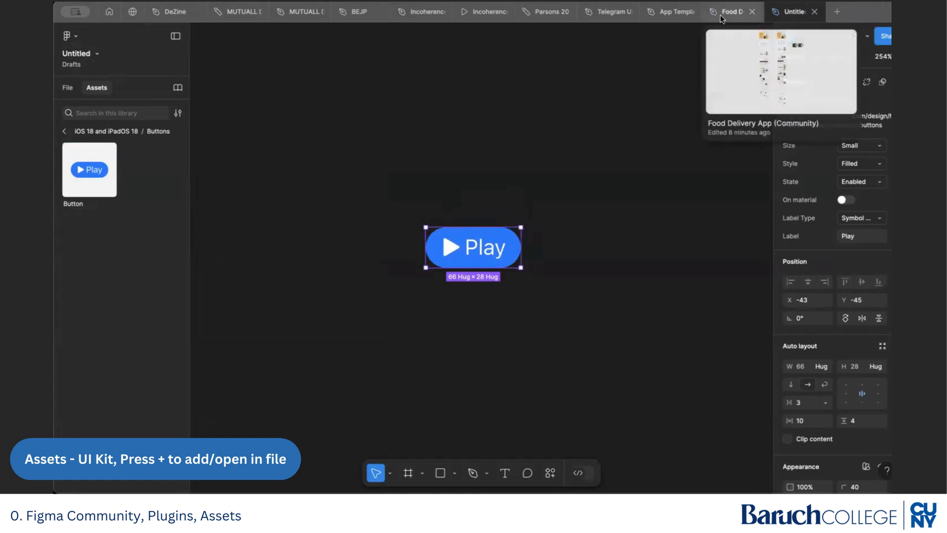
click(664, 12)
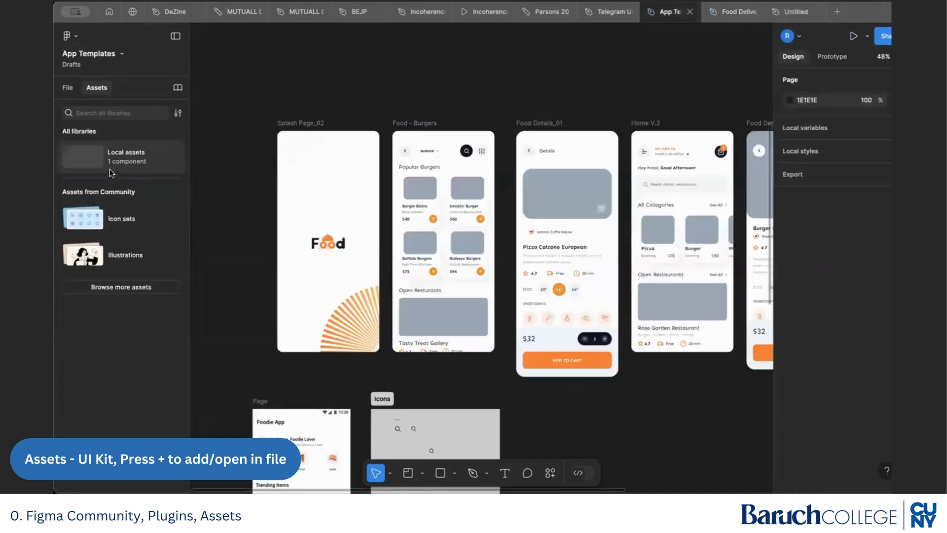